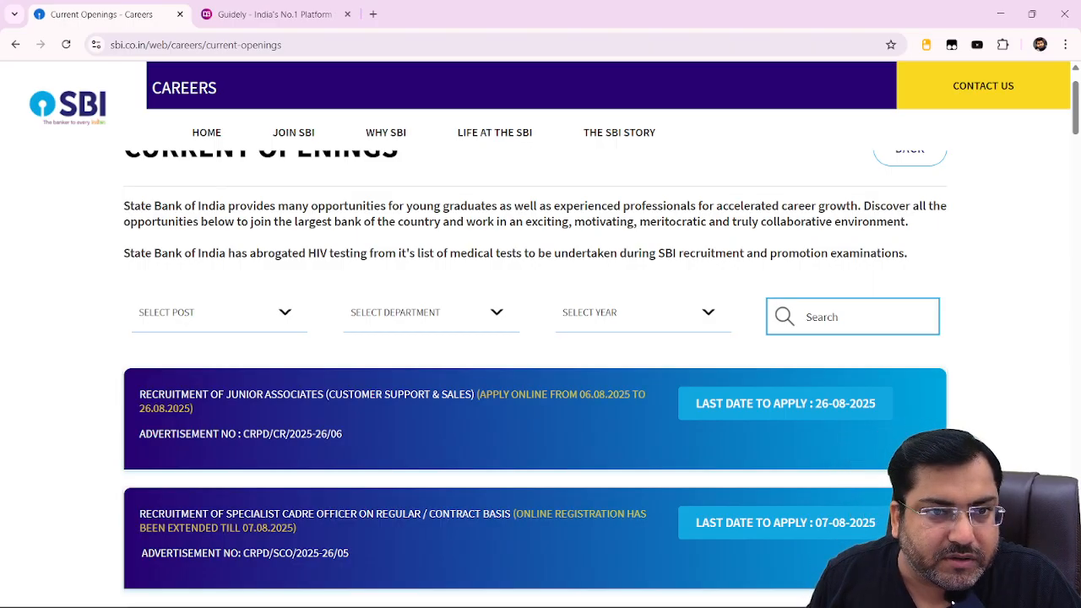
# Open the Junior Associates application from SBI Careers and start a New Registration on IBPS.
pyautogui.click(415, 47)
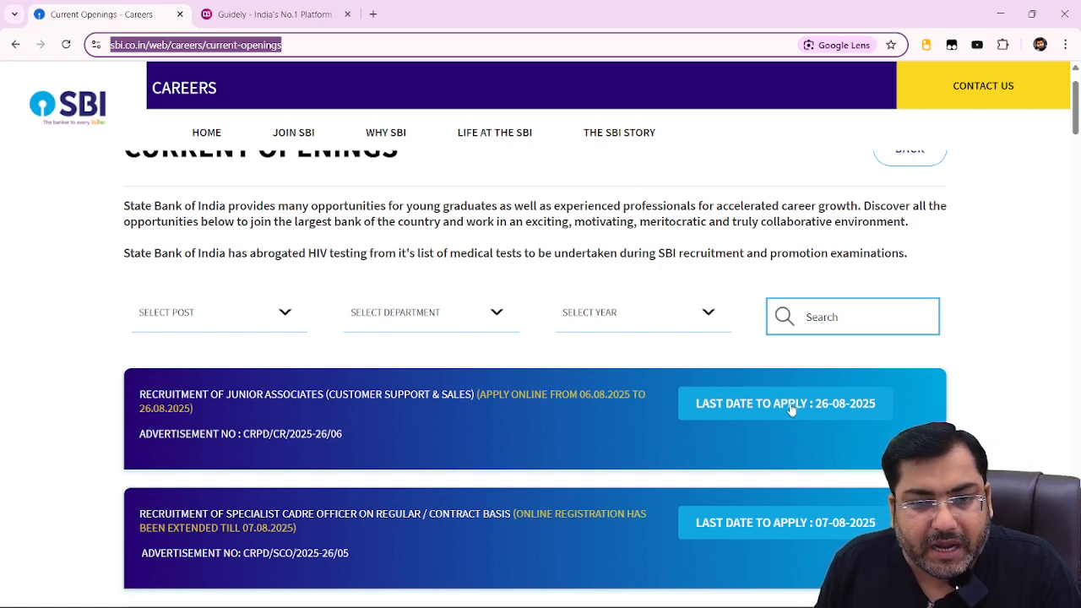
pyautogui.click(827, 403)
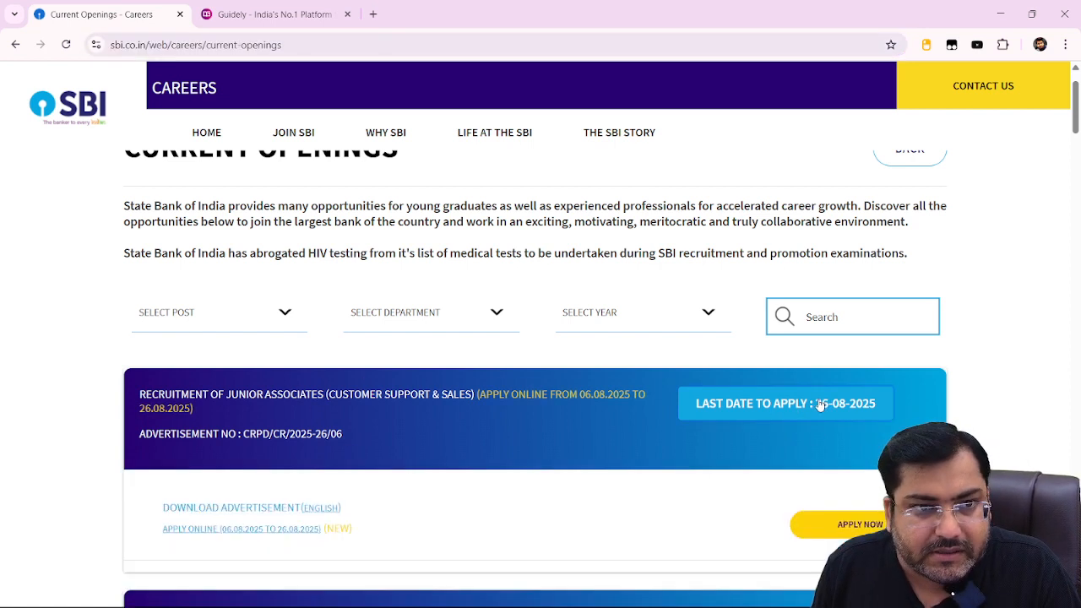
pyautogui.scroll(-3, 804, 403)
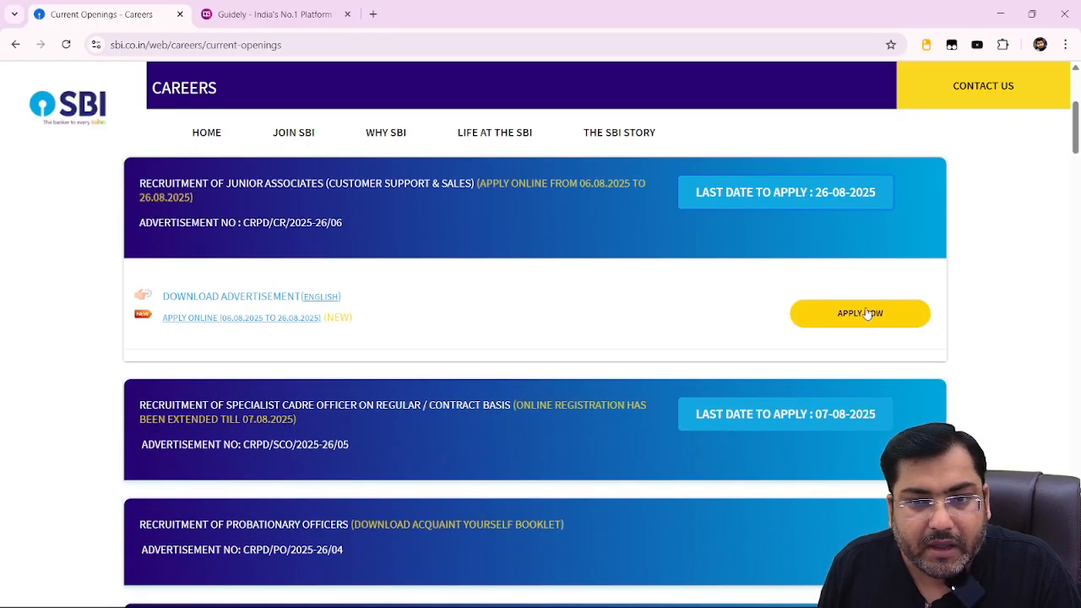
pyautogui.click(878, 315)
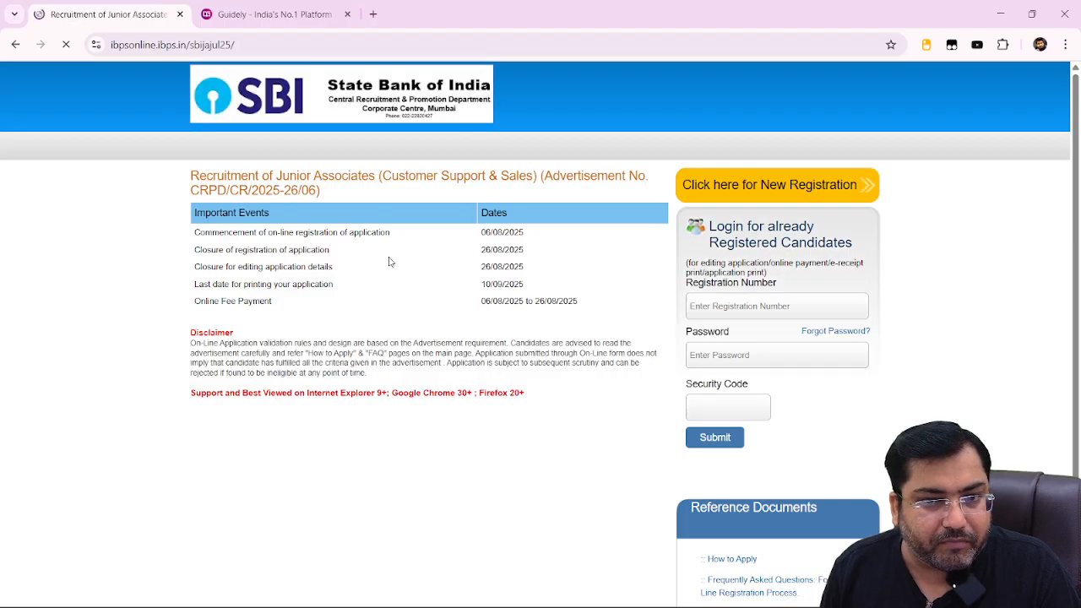
pyautogui.scroll(-2, 739, 297)
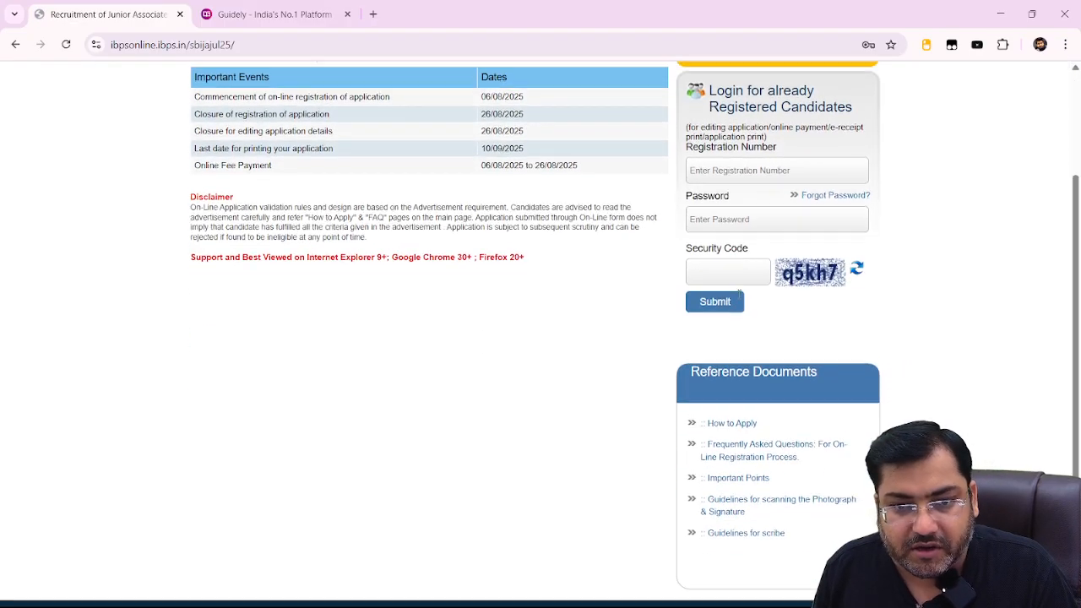
pyautogui.scroll(2, 760, 308)
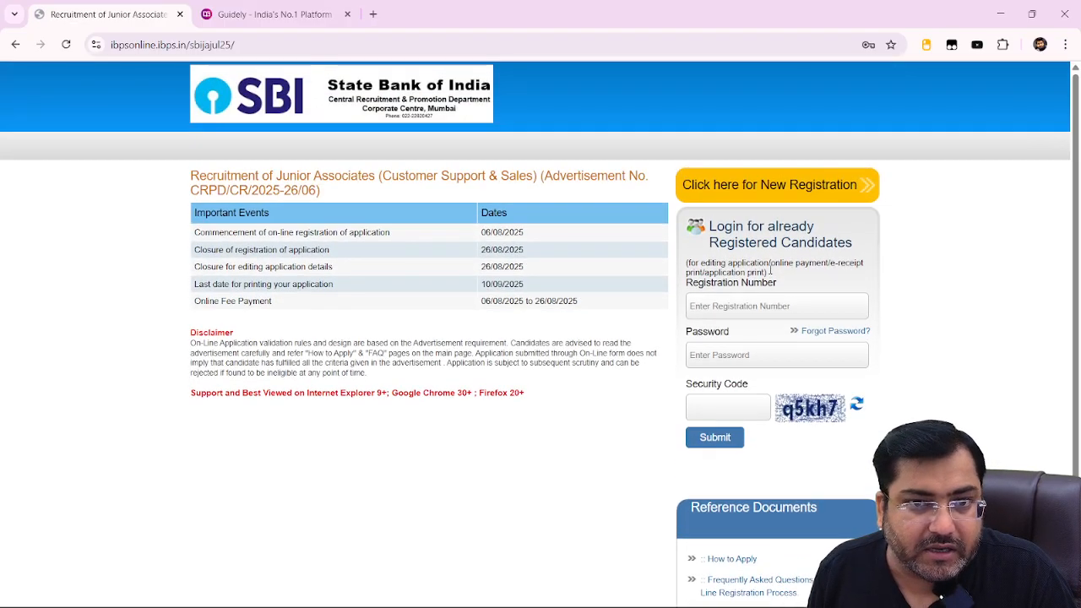
pyautogui.click(764, 186)
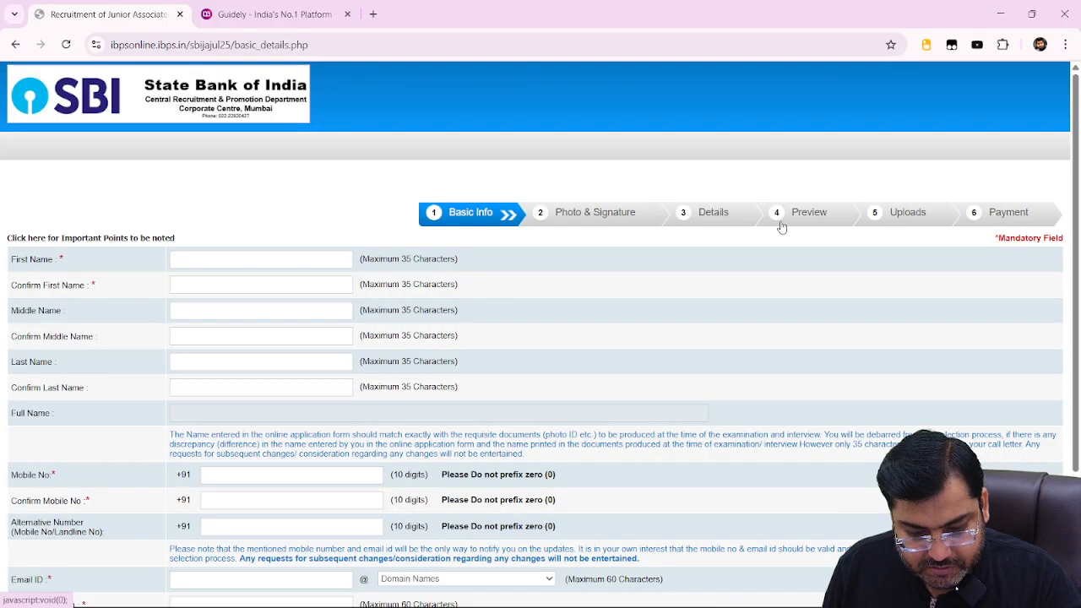
# Enter the applicant's first name and last name, each with its confirmation field.
pyautogui.click(252, 258)
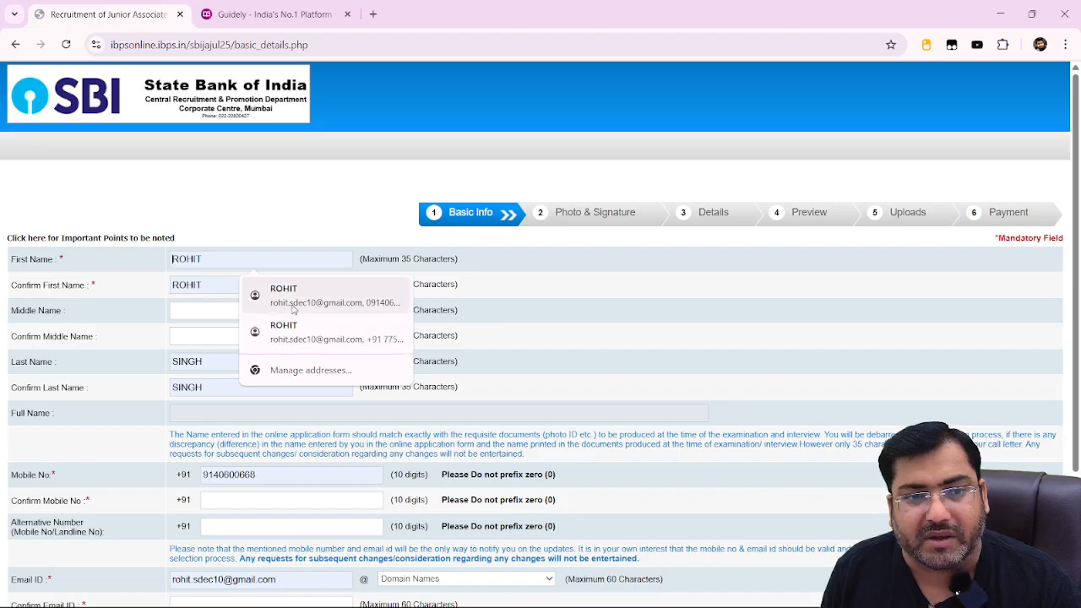
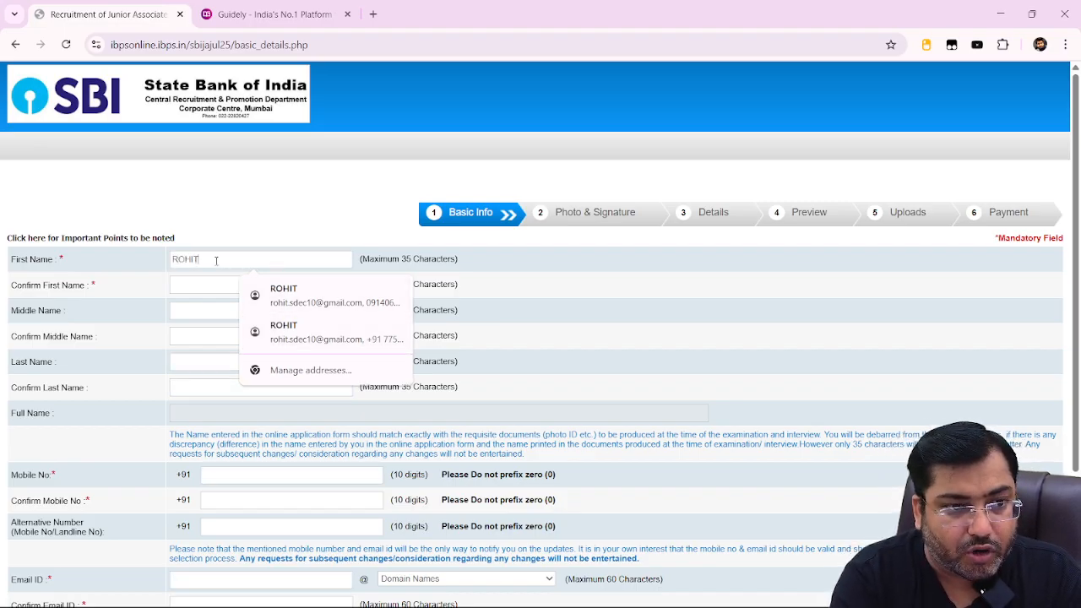
pyautogui.click(186, 286)
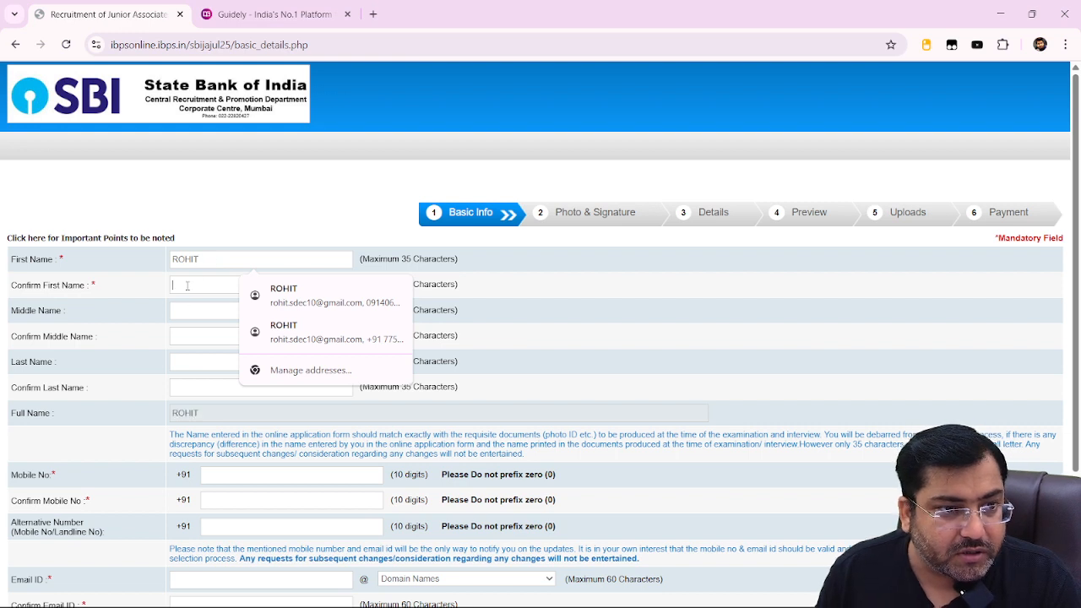
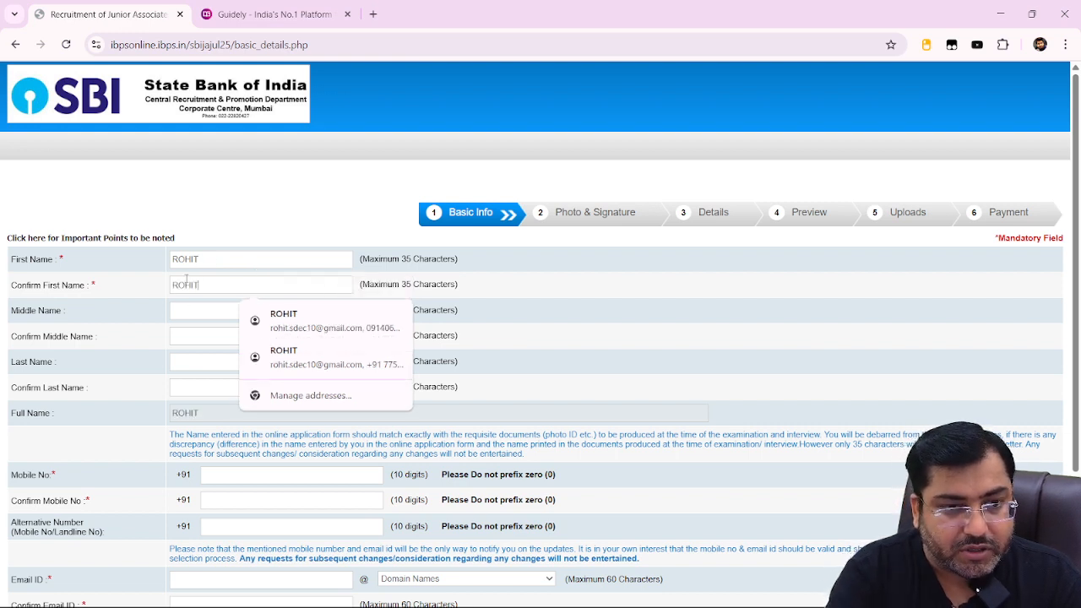
pyautogui.click(198, 360)
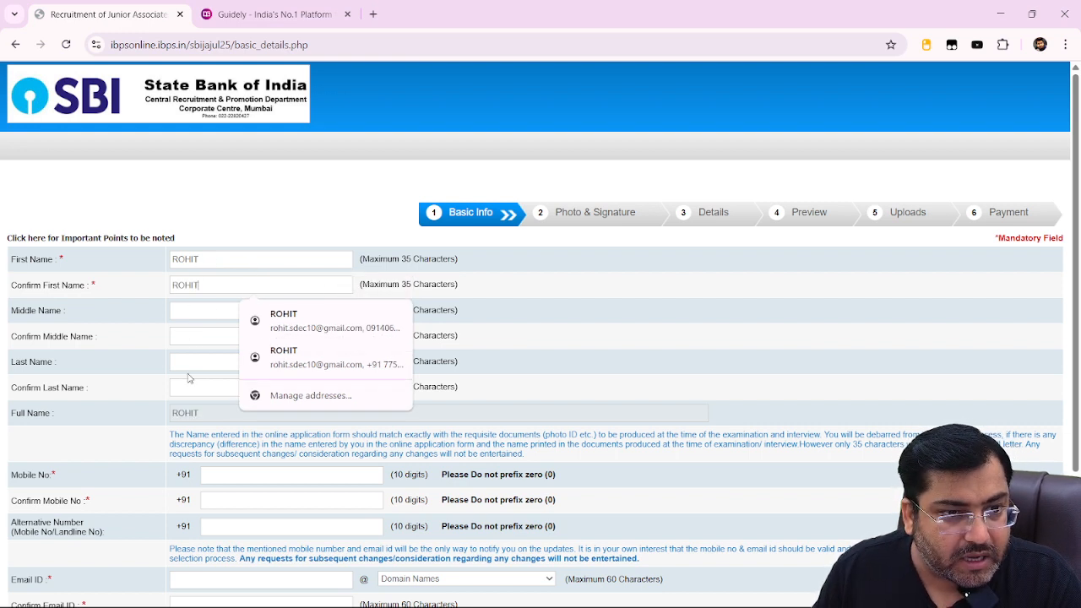
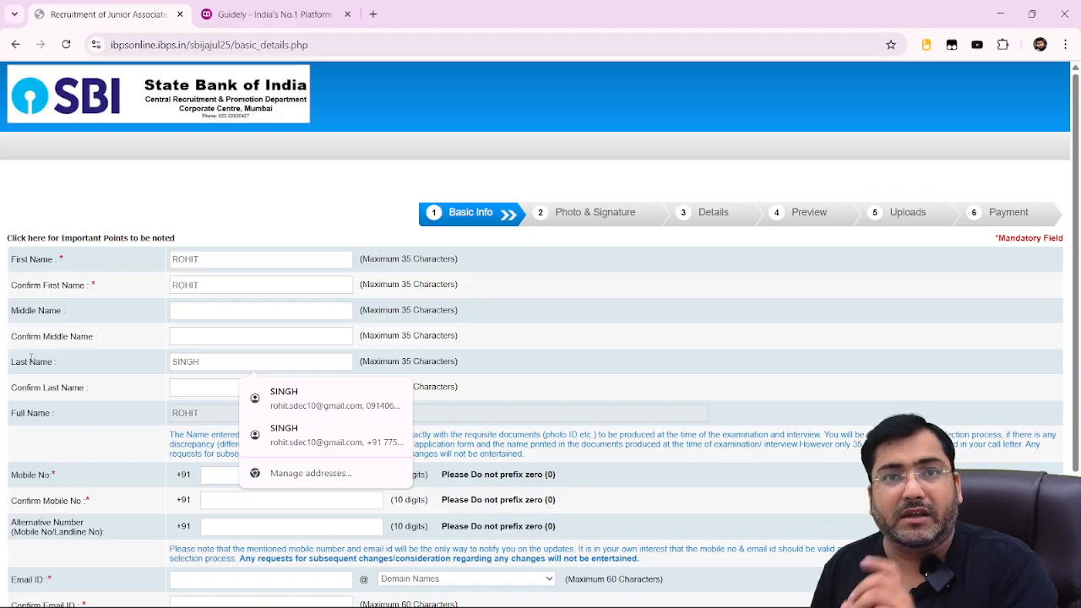
pyautogui.click(225, 388)
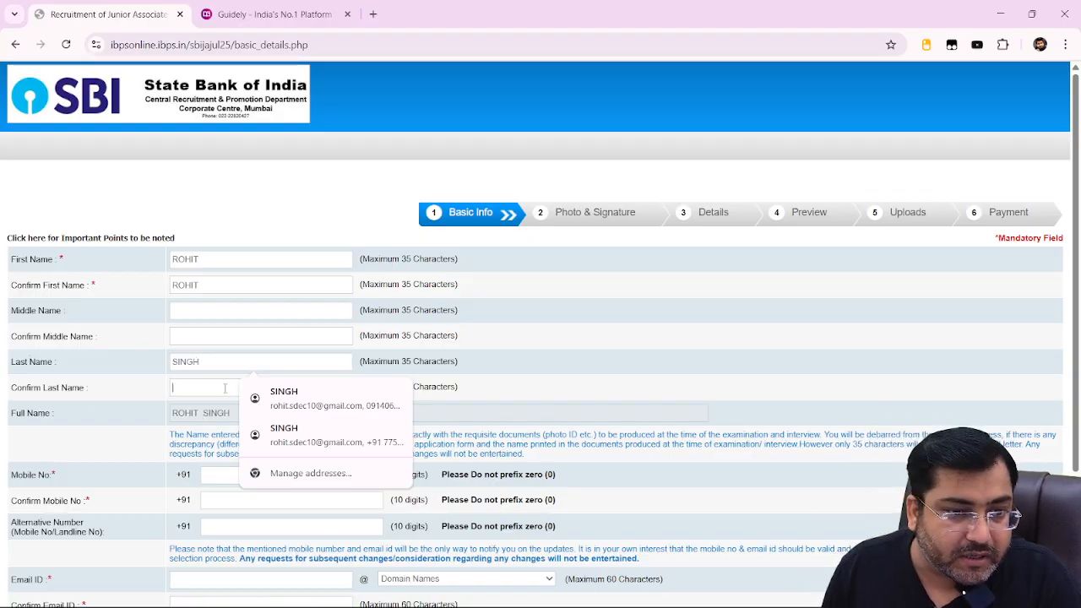
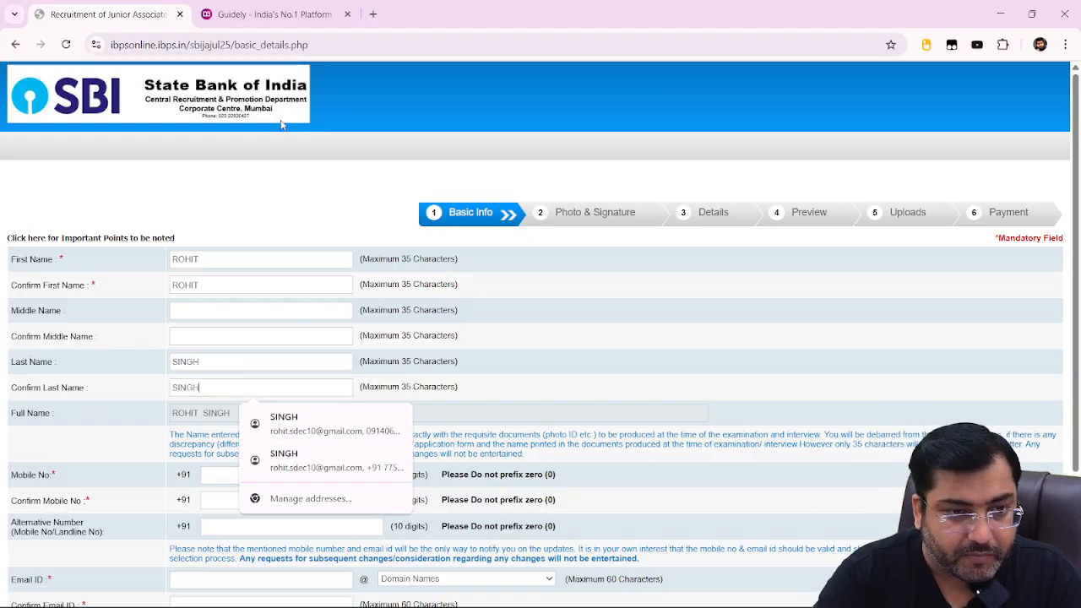
pyautogui.click(140, 456)
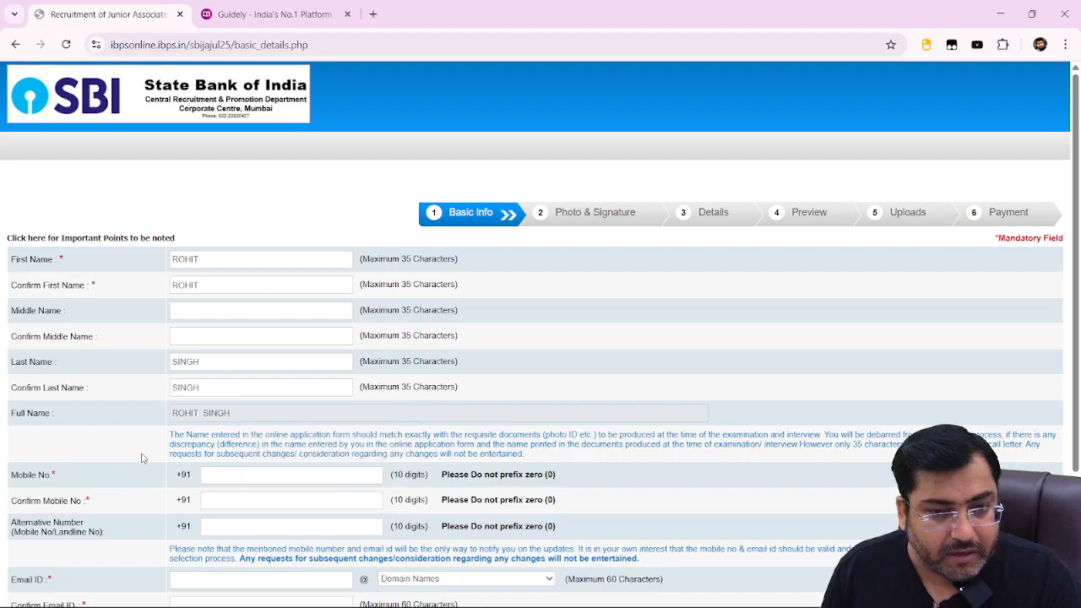
# Enter the applicant's mobile number and confirm it in the Confirm field.
pyautogui.scroll(-2, 290, 349)
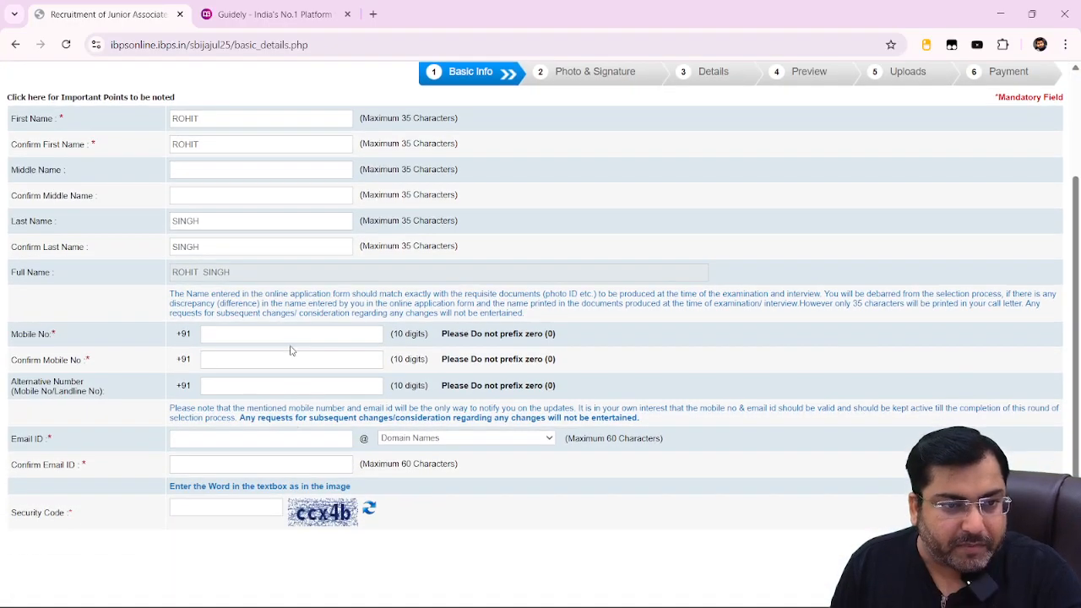
pyautogui.click(289, 336)
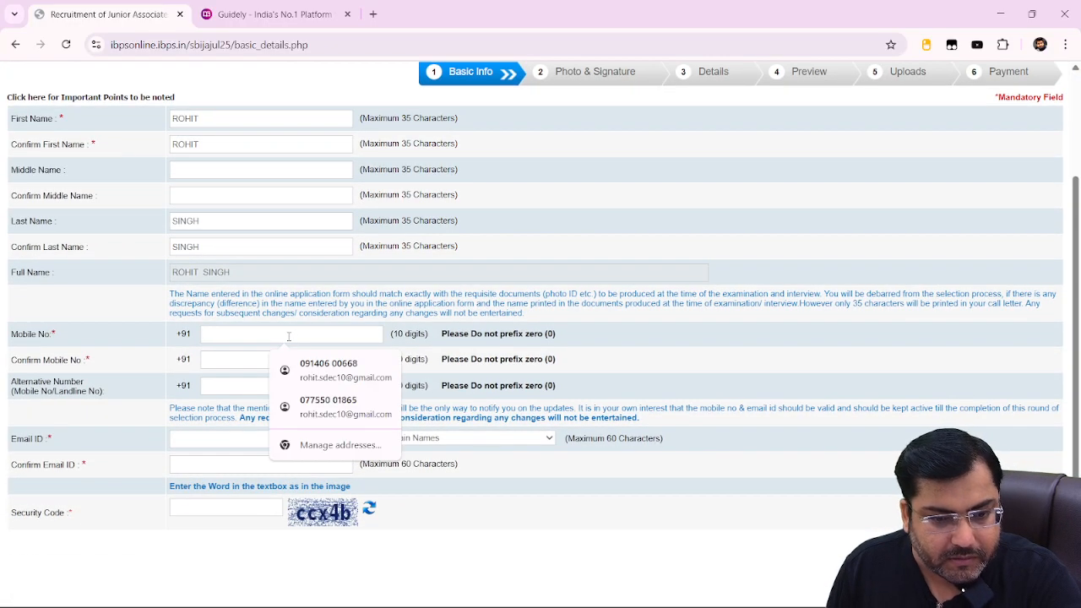
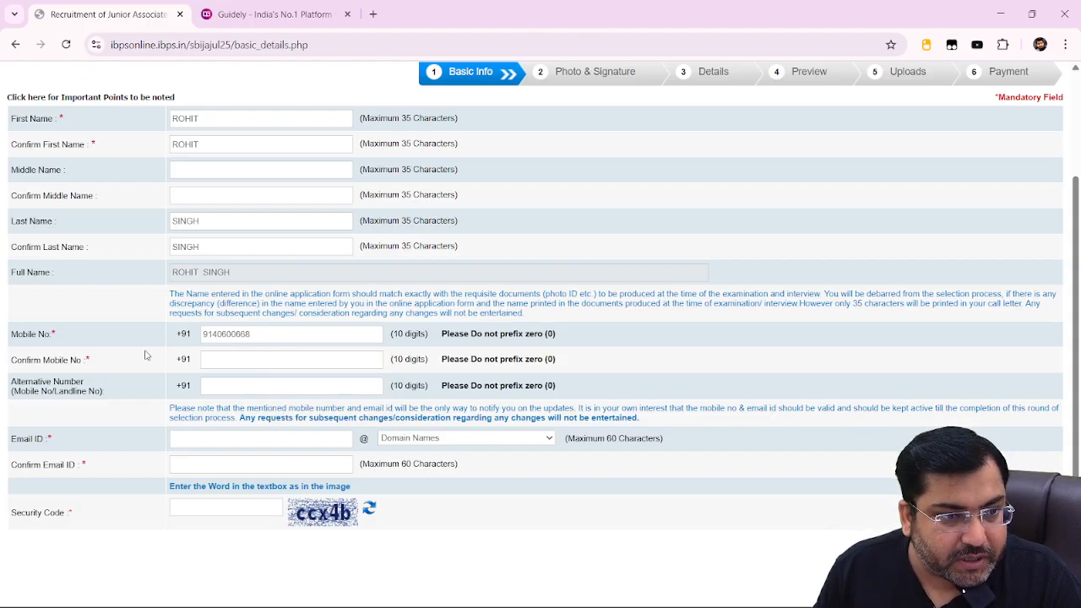
pyautogui.click(256, 357)
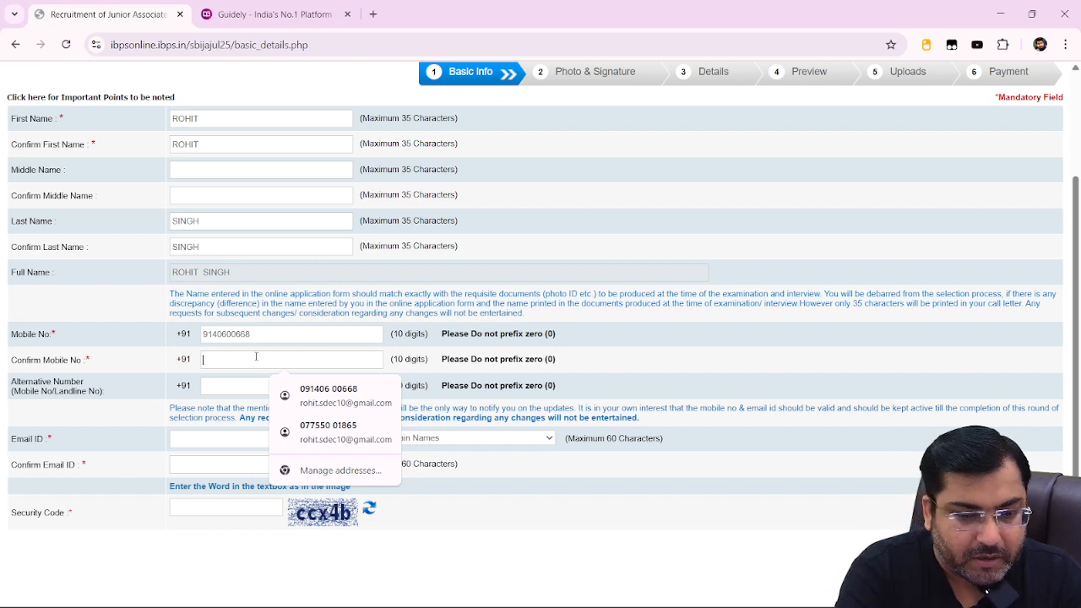
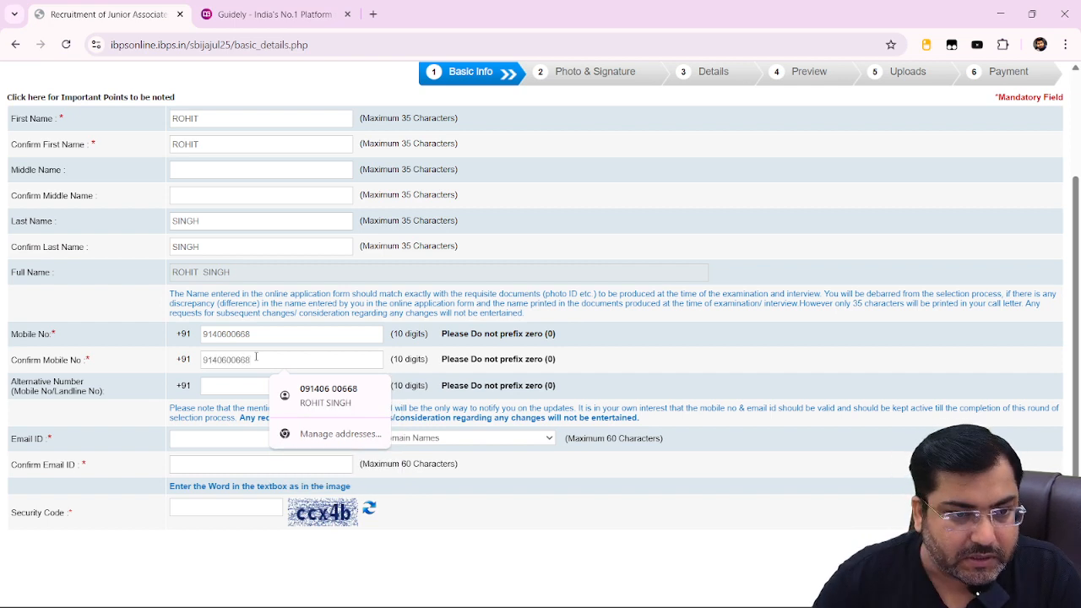
pyautogui.click(140, 311)
pyautogui.scroll(-1, 173, 348)
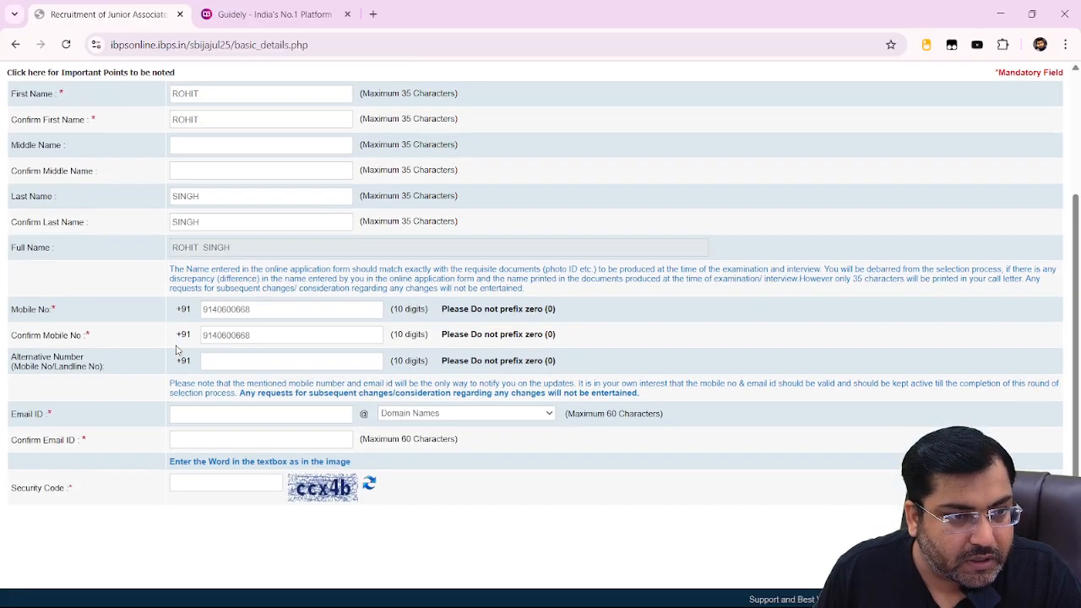
# Enter the applicant's email ID with the gmail.com domain and fill in its confirmation.
pyautogui.click(243, 411)
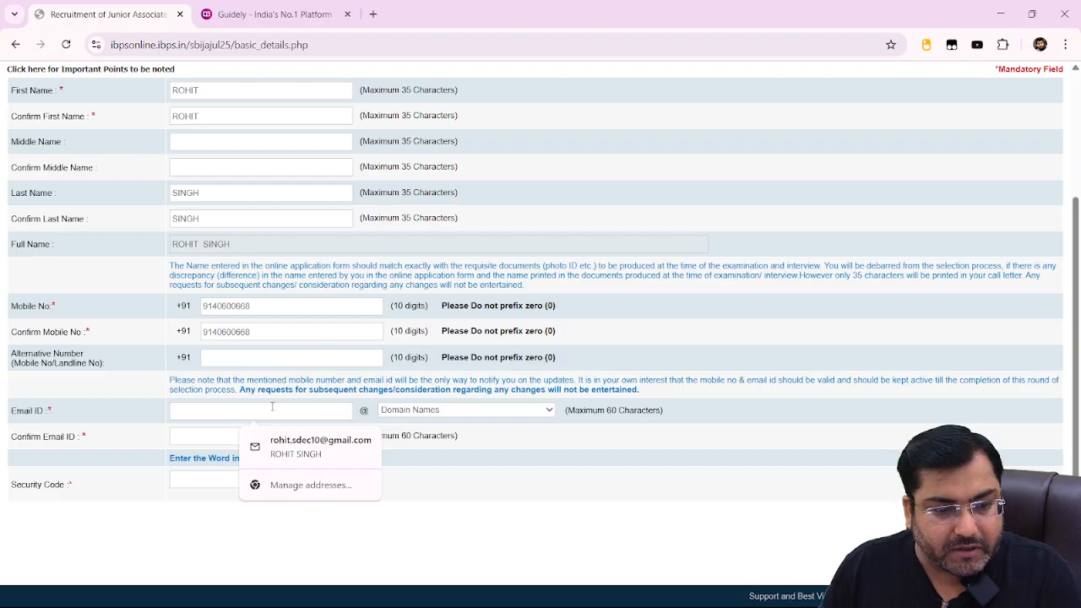
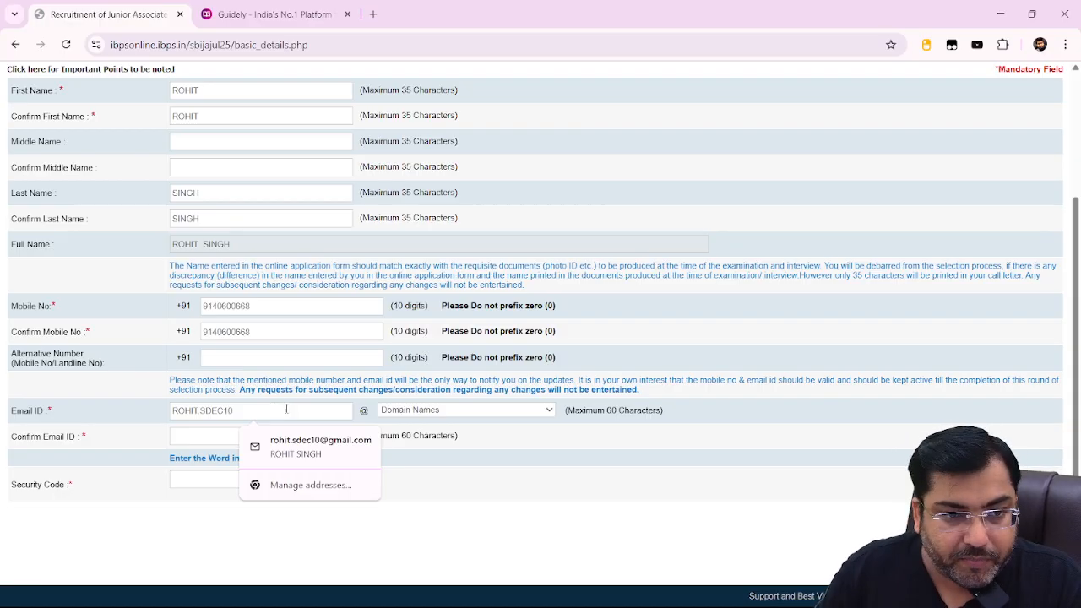
pyautogui.click(409, 417)
pyautogui.click(408, 461)
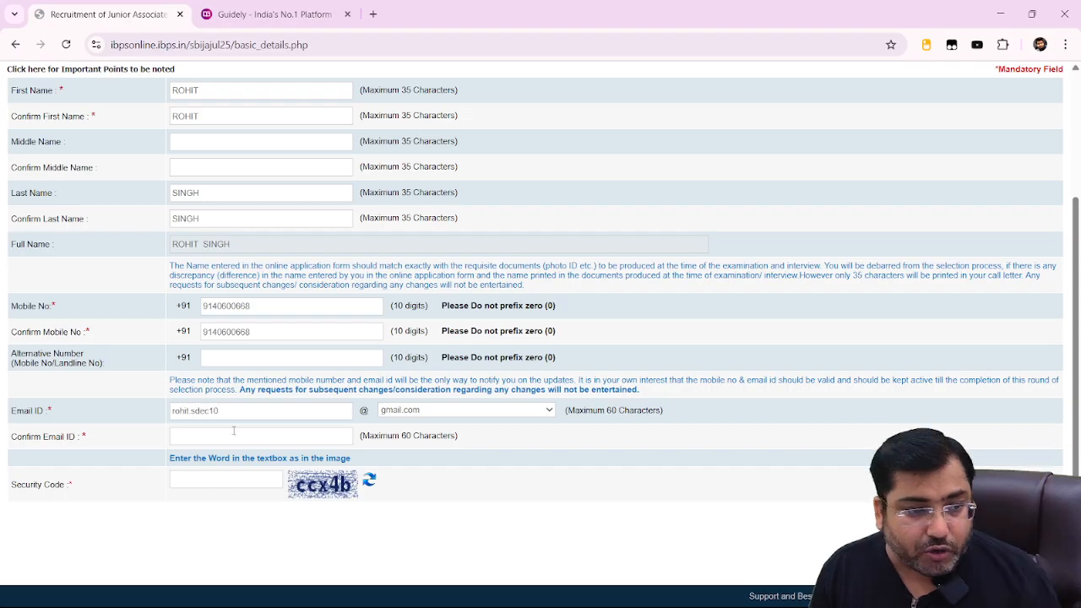
pyautogui.click(218, 436)
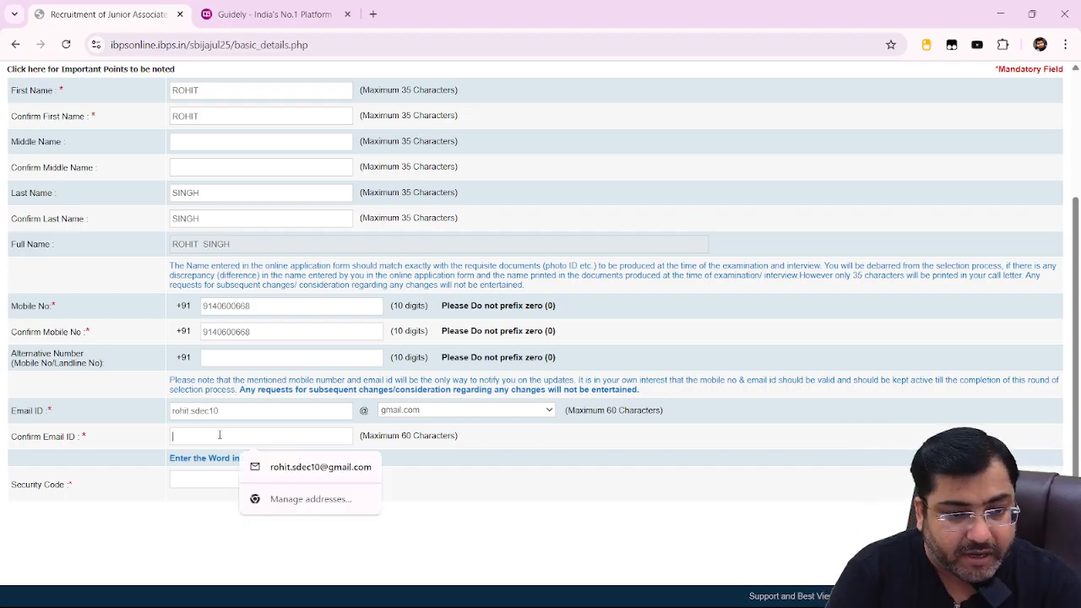
pyautogui.click(306, 469)
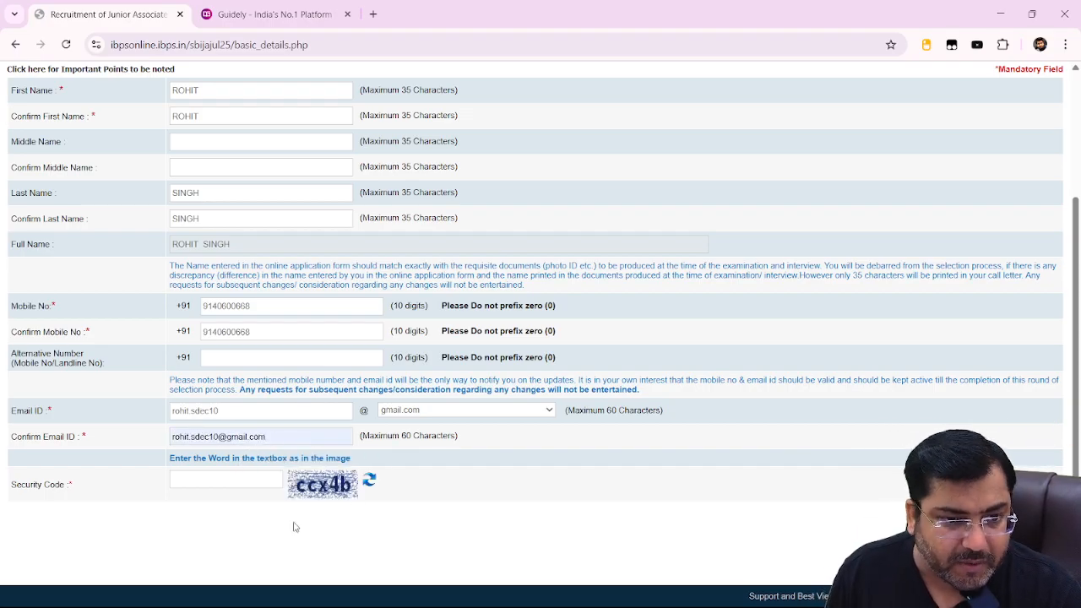
# Enter the security code and submit the basic details.
pyautogui.click(240, 478)
pyautogui.press('capslock')
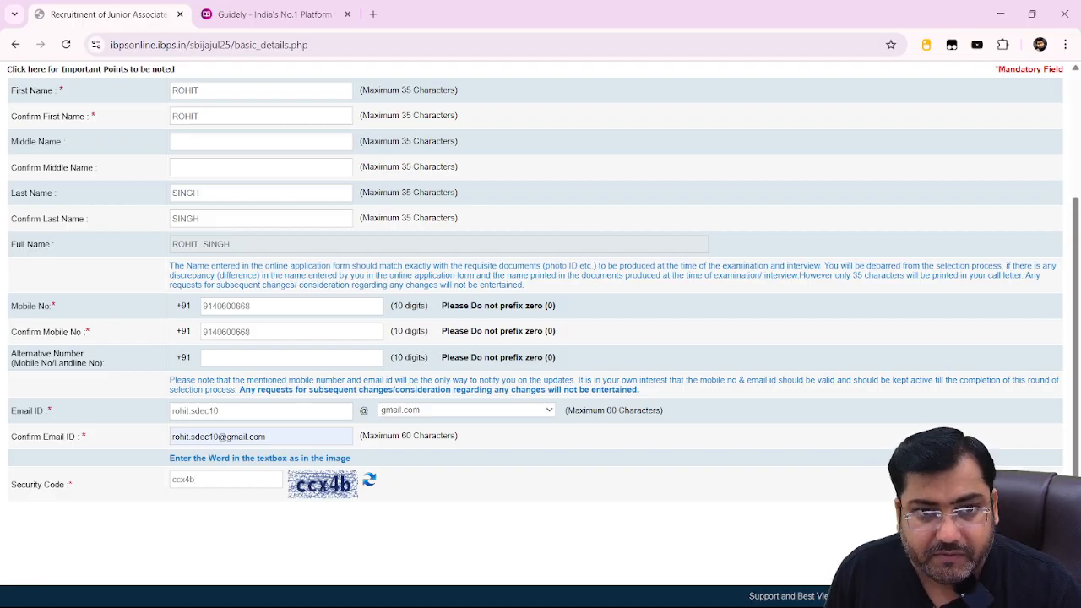
pyautogui.press('Return')
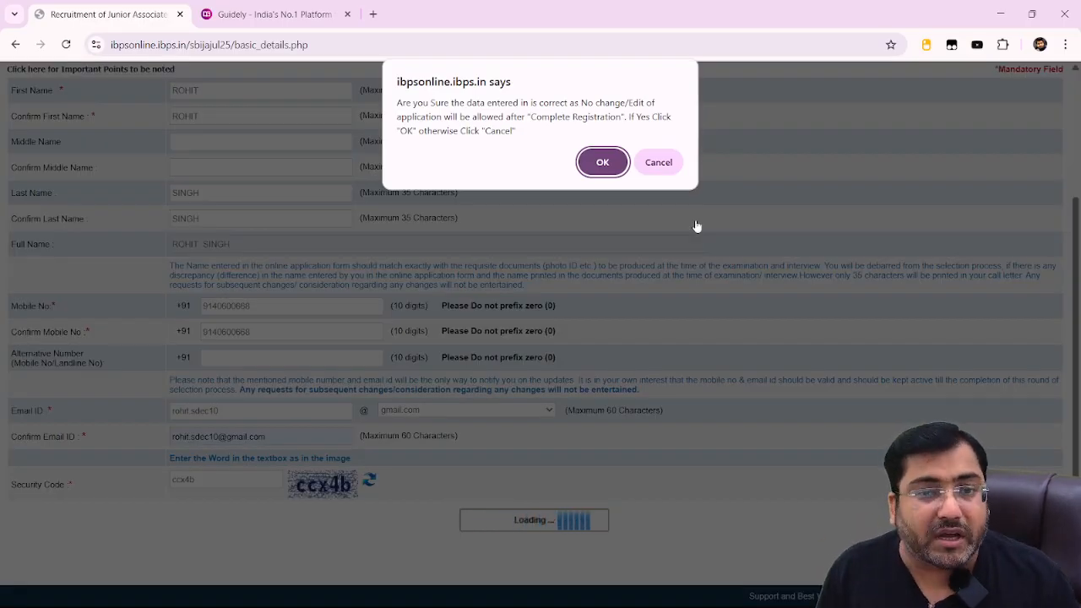
# Confirm the basic details are correct in the confirmation dialog.
pyautogui.click(616, 161)
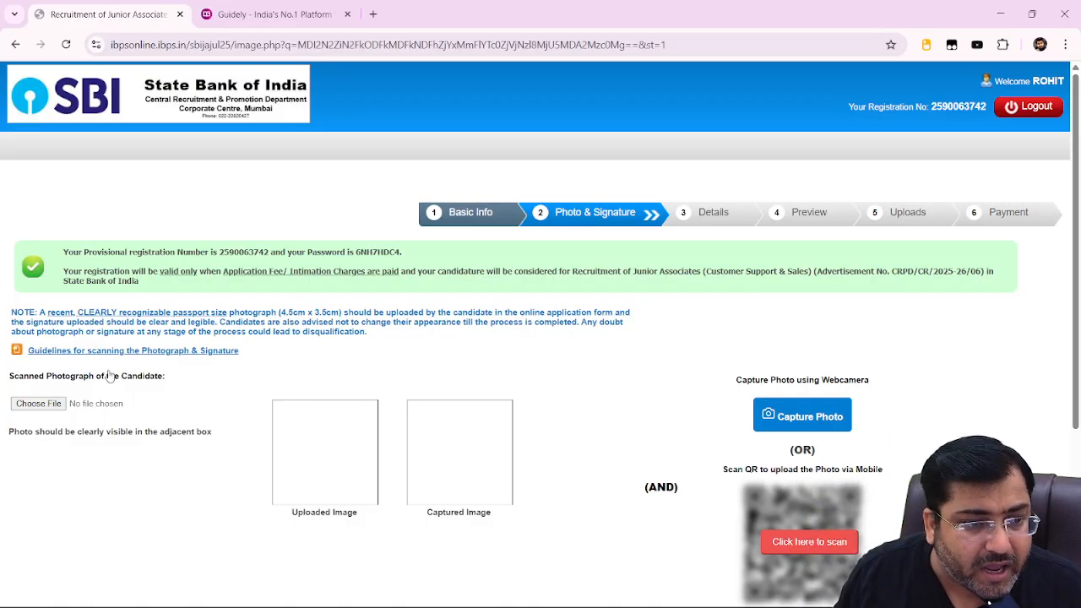
# Upload the candidate's photo file from the Telegram Desktop > clerk form folder.
pyautogui.click(38, 403)
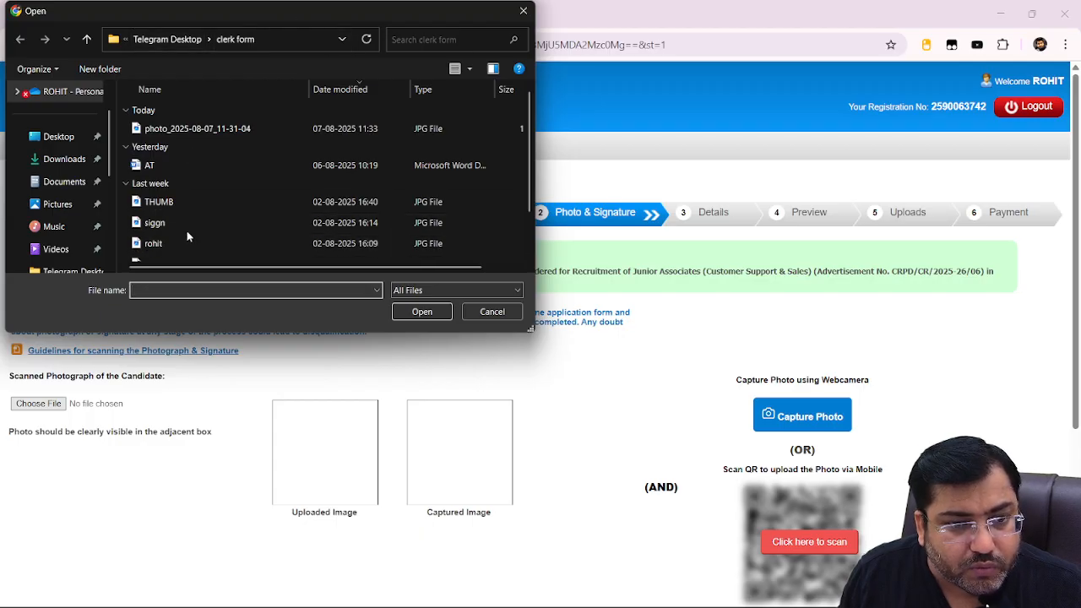
pyautogui.scroll(-2, 186, 203)
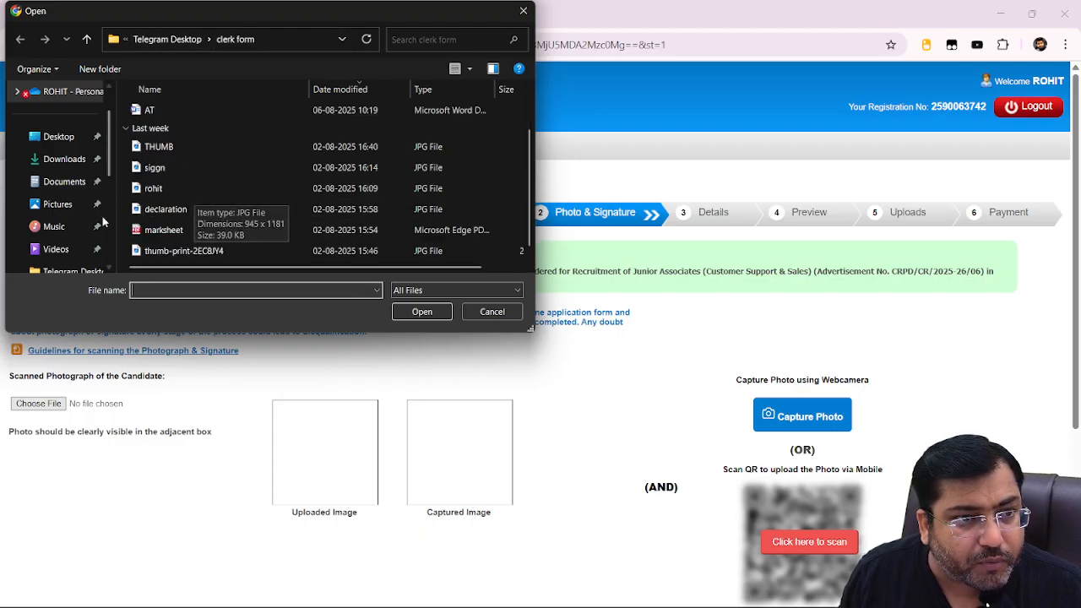
pyautogui.click(75, 272)
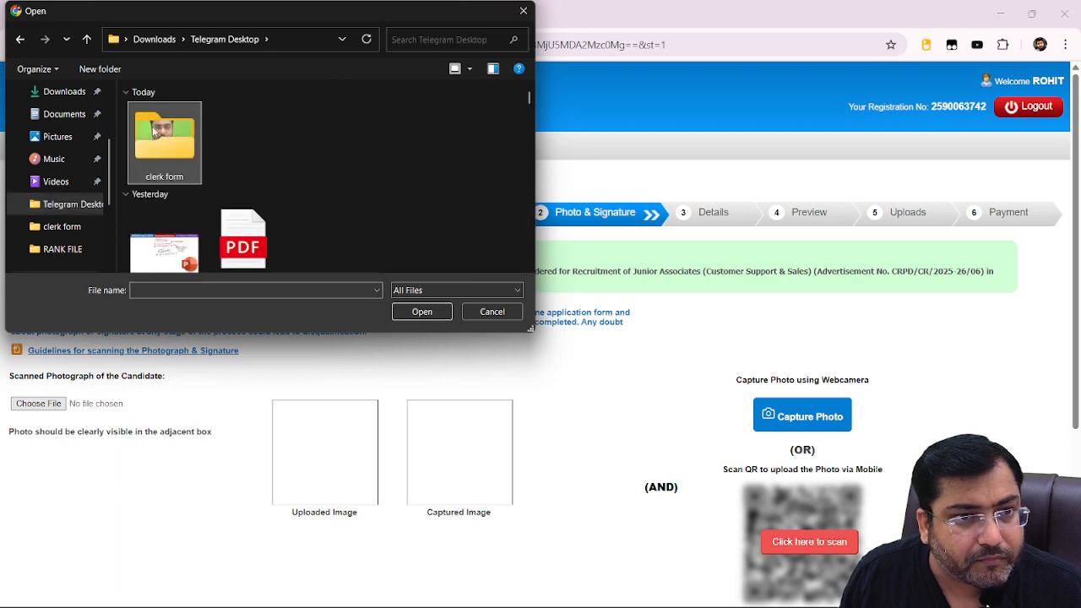
pyautogui.doubleClick(184, 125)
pyautogui.scroll(-1, 352, 224)
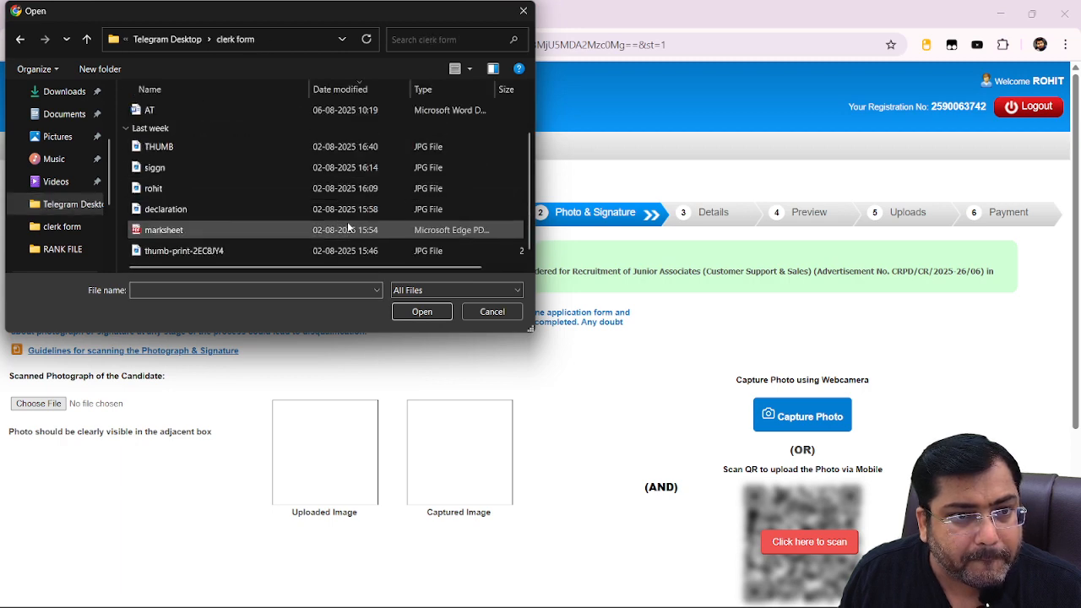
pyautogui.doubleClick(161, 188)
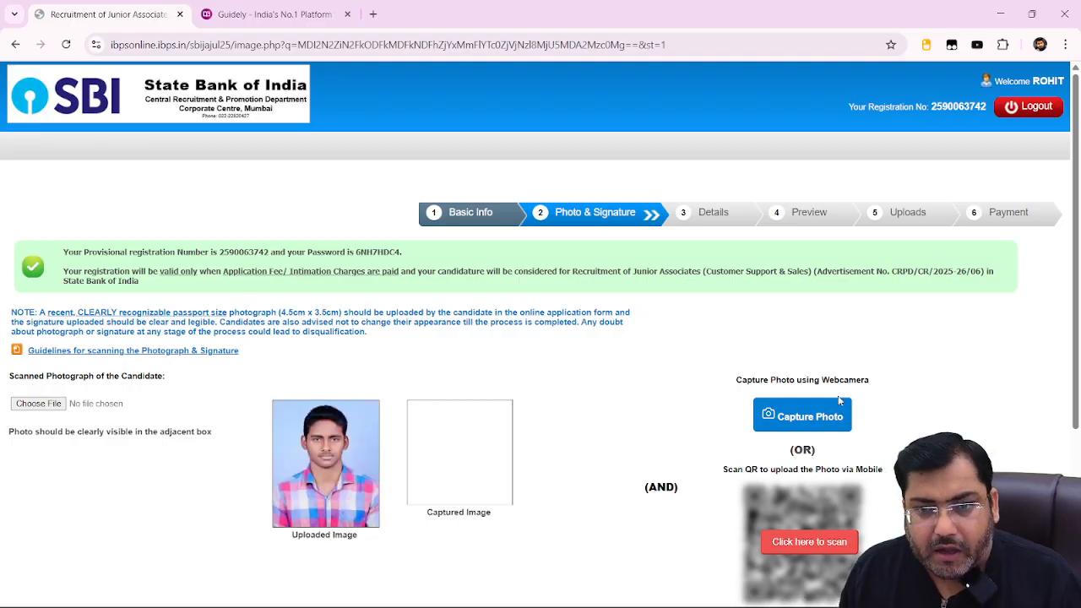
pyautogui.scroll(-1, 839, 409)
pyautogui.scroll(-1, 838, 422)
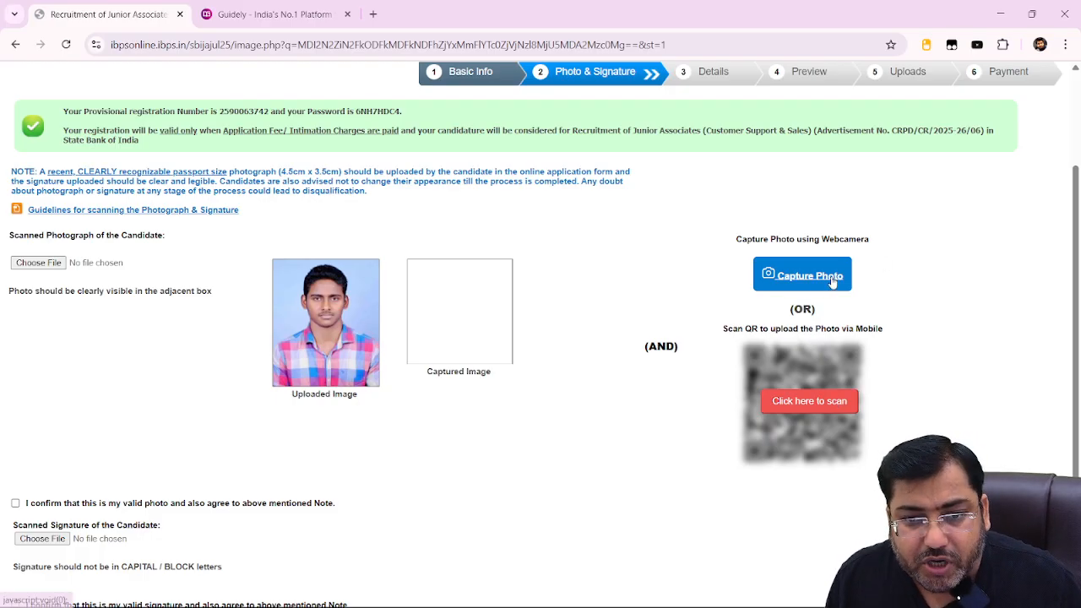
# Turn on Camera in the site permissions after the webcam-not-detected popup, then reload the page.
pyautogui.click(777, 277)
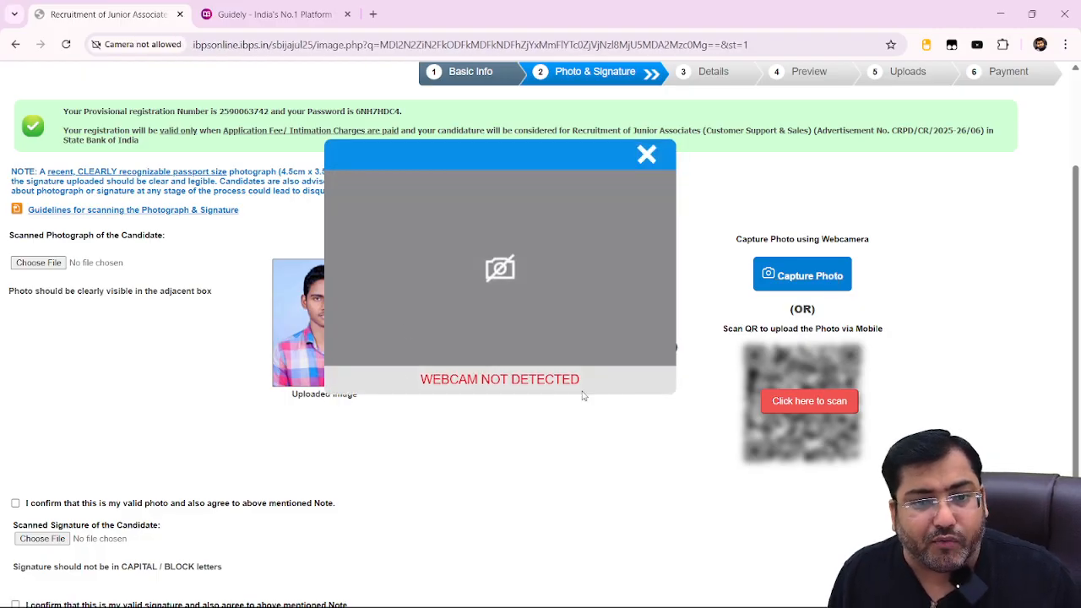
pyautogui.click(645, 154)
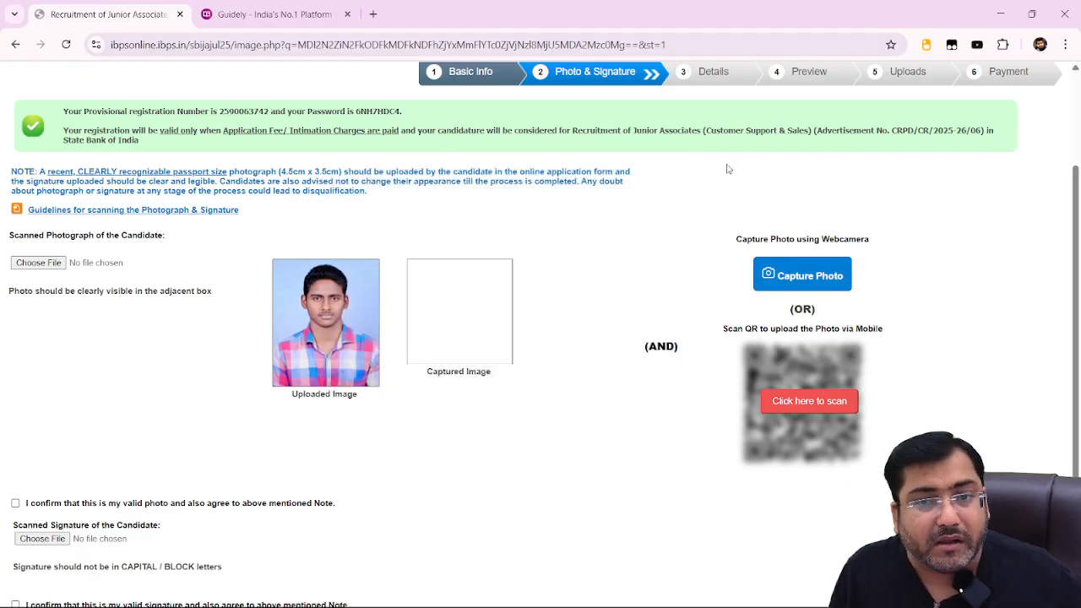
pyautogui.click(798, 275)
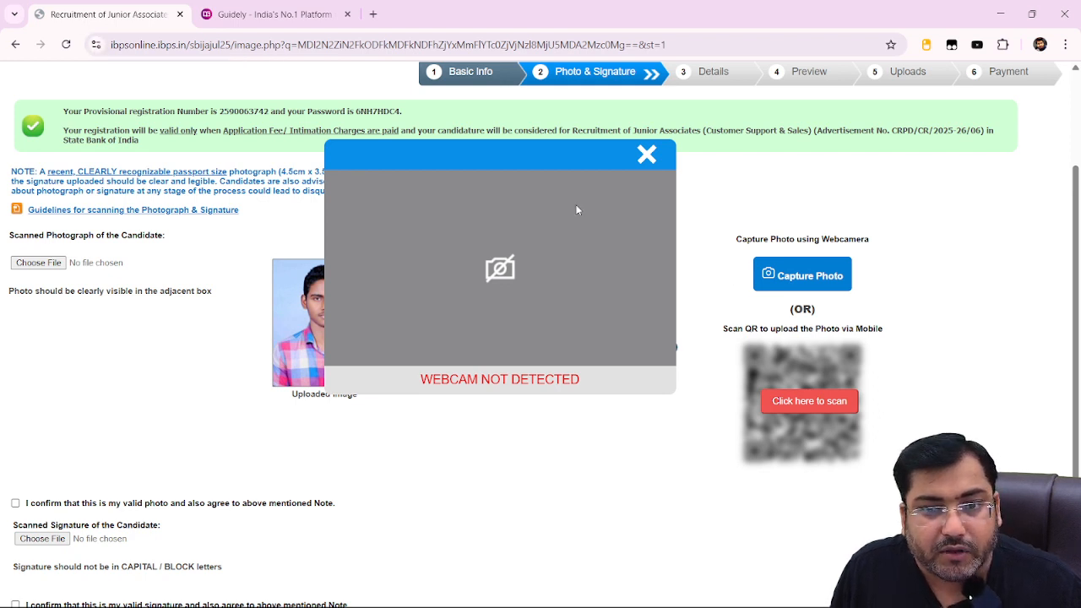
pyautogui.click(96, 45)
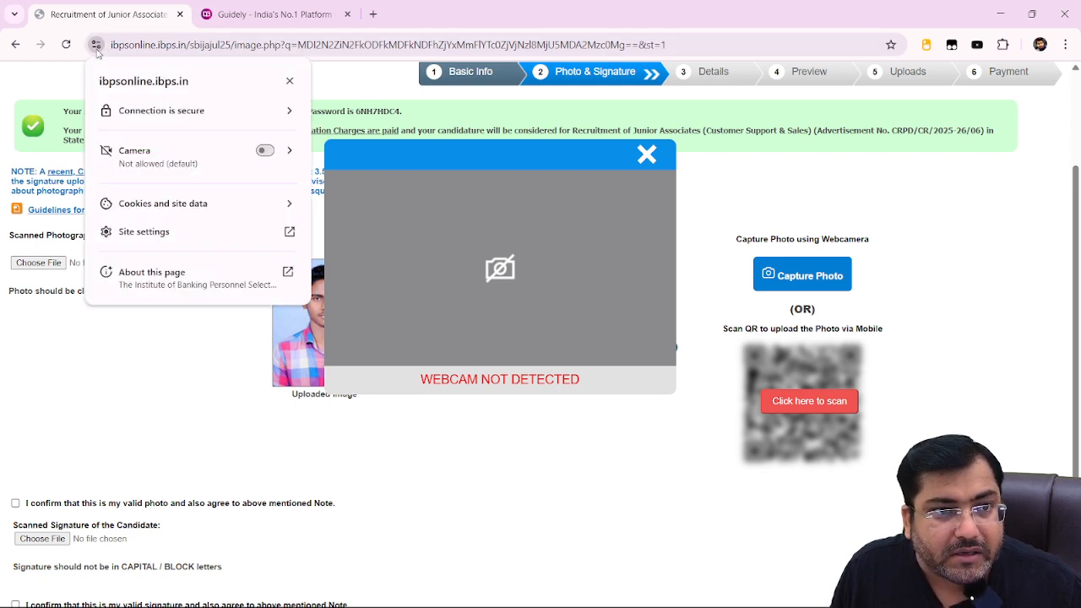
pyautogui.click(265, 151)
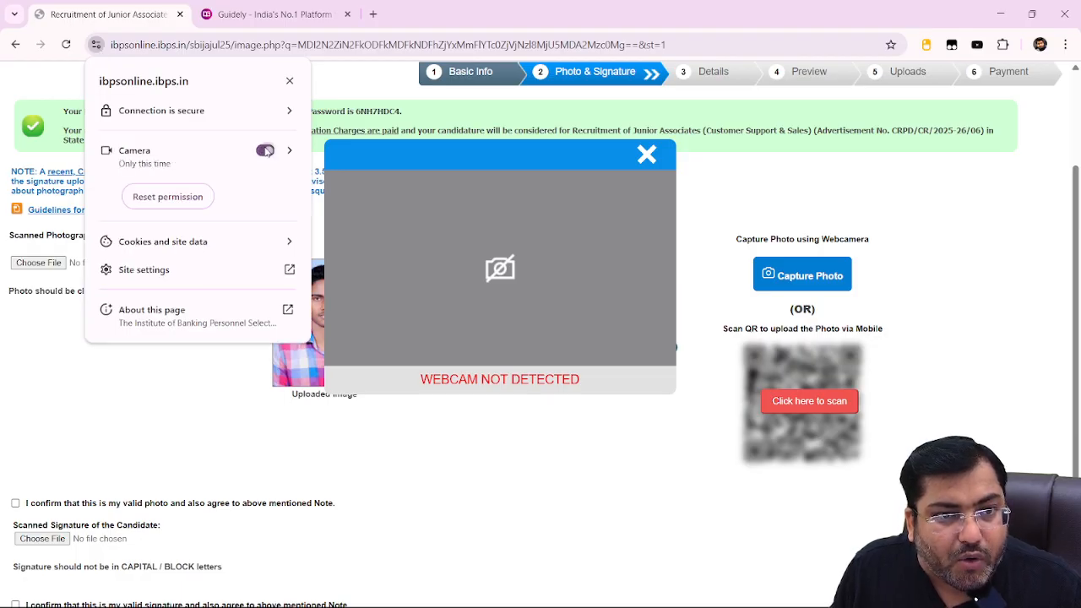
pyautogui.click(646, 154)
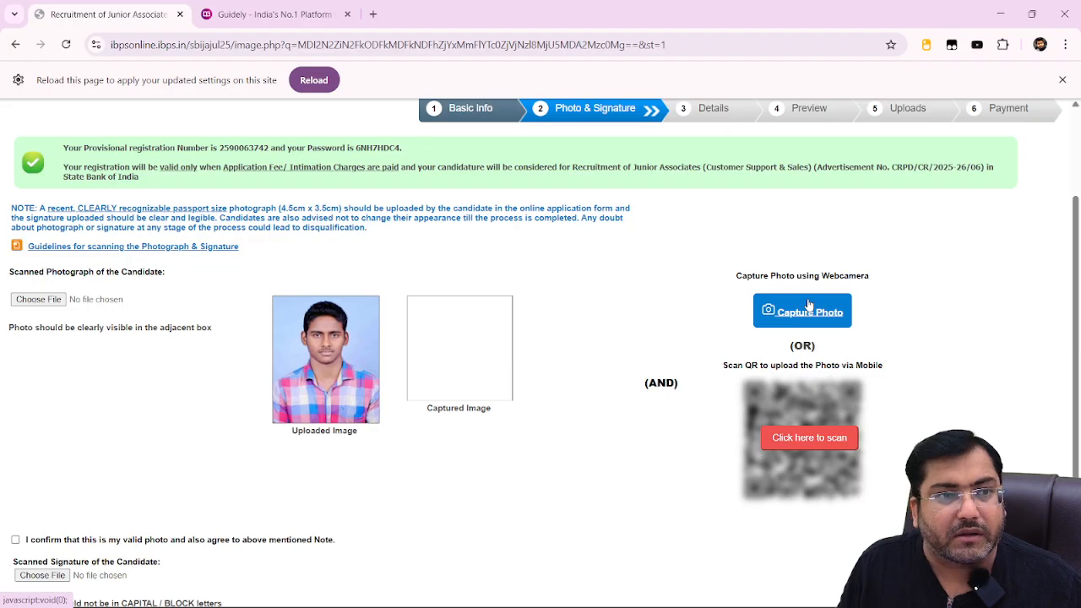
pyautogui.click(808, 309)
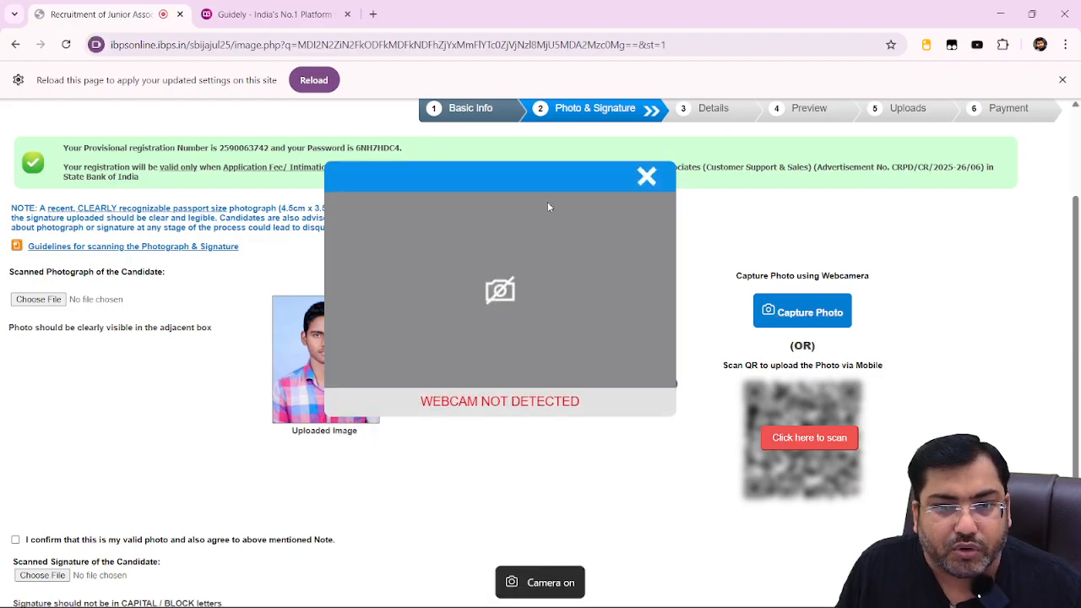
pyautogui.click(648, 179)
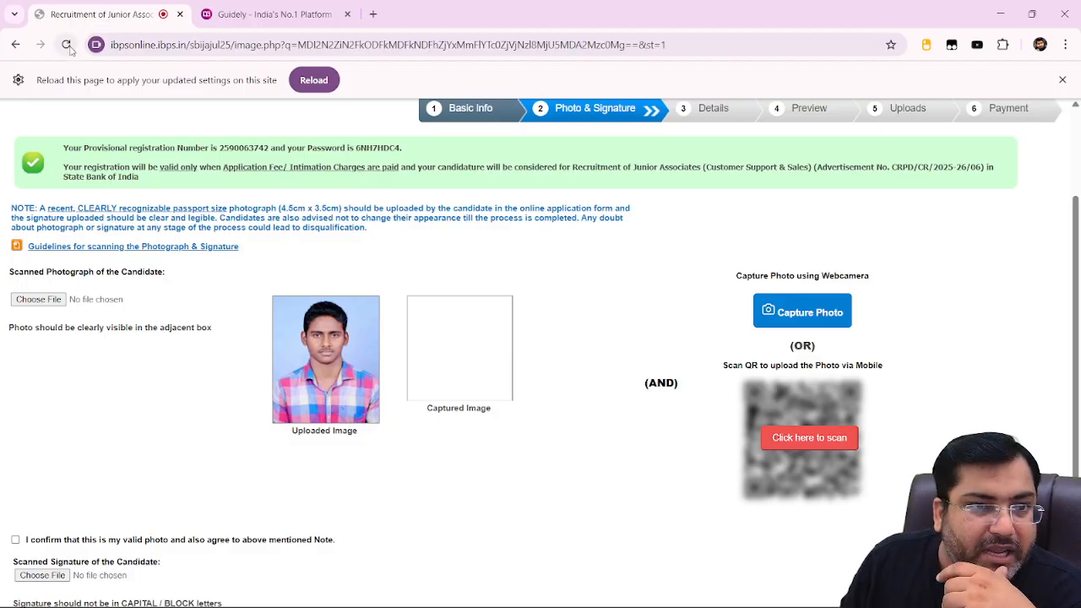
pyautogui.click(67, 46)
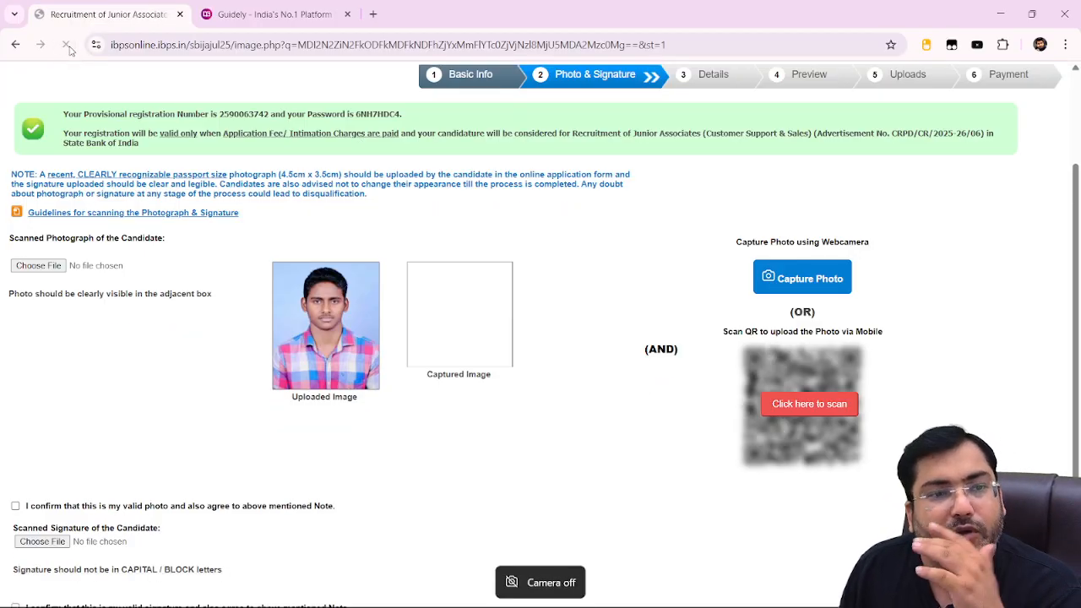
# Take a live webcam snapshot of the candidate and save it as the Captured Image.
pyautogui.click(824, 280)
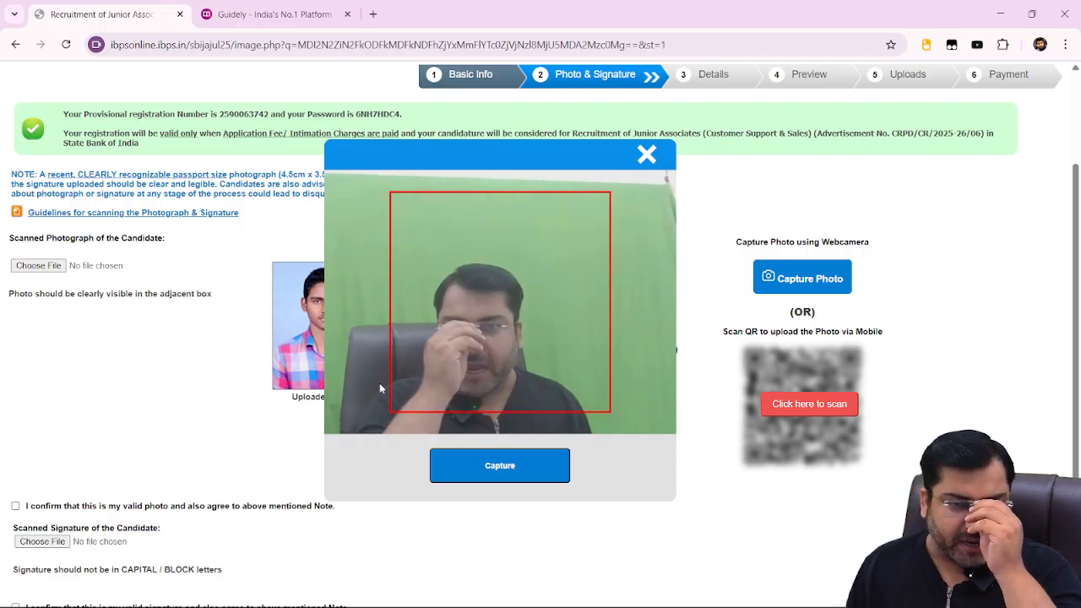
pyautogui.click(501, 468)
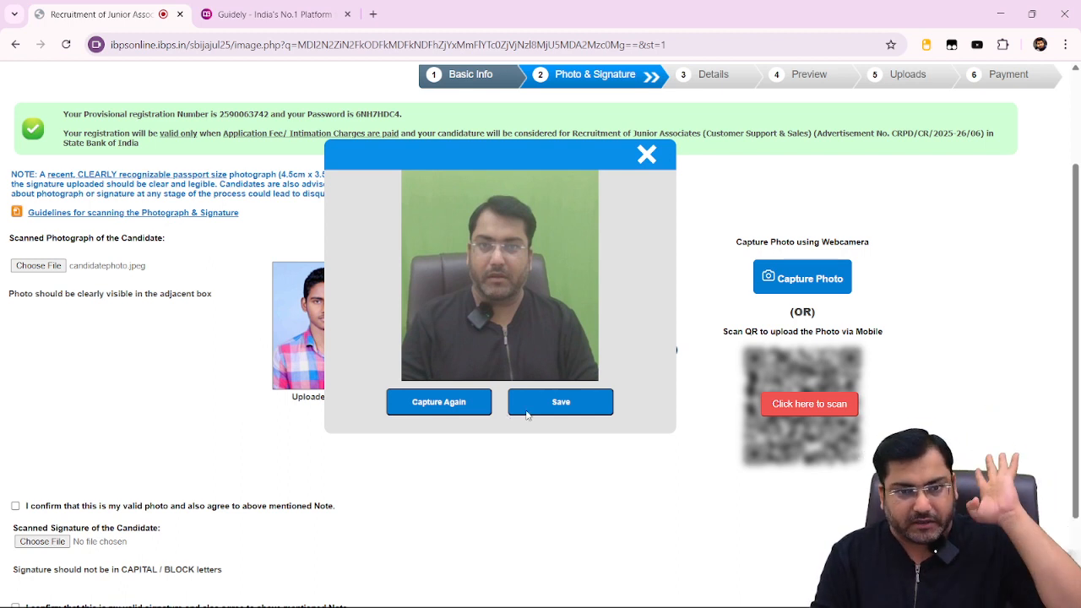
pyautogui.click(542, 398)
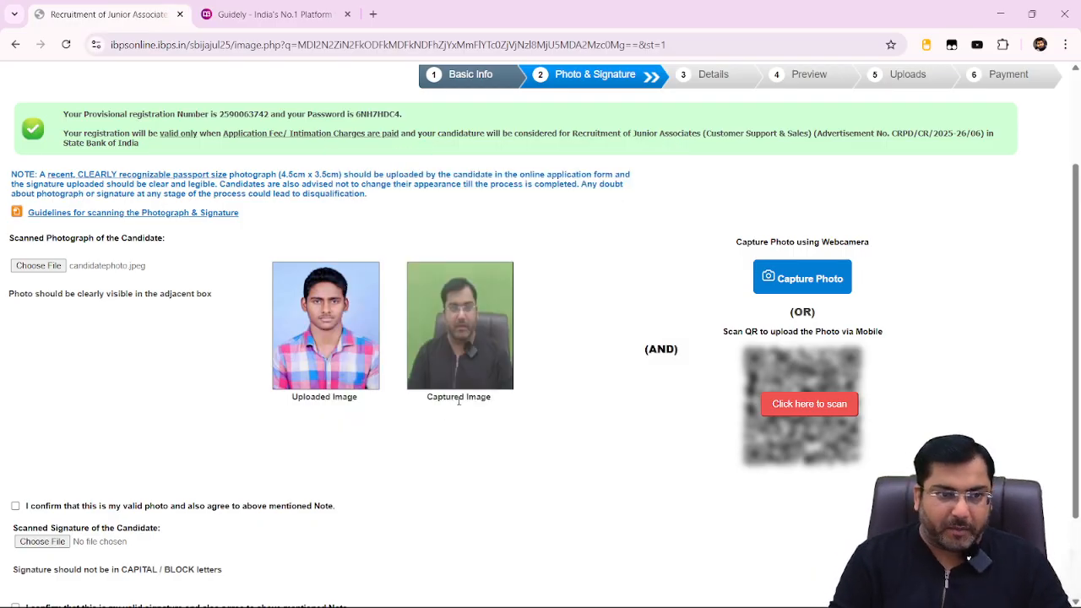
pyautogui.scroll(-2, 459, 401)
# Confirm the photo, upload and confirm the siggn signature file, then Save & Next.
pyautogui.click(16, 389)
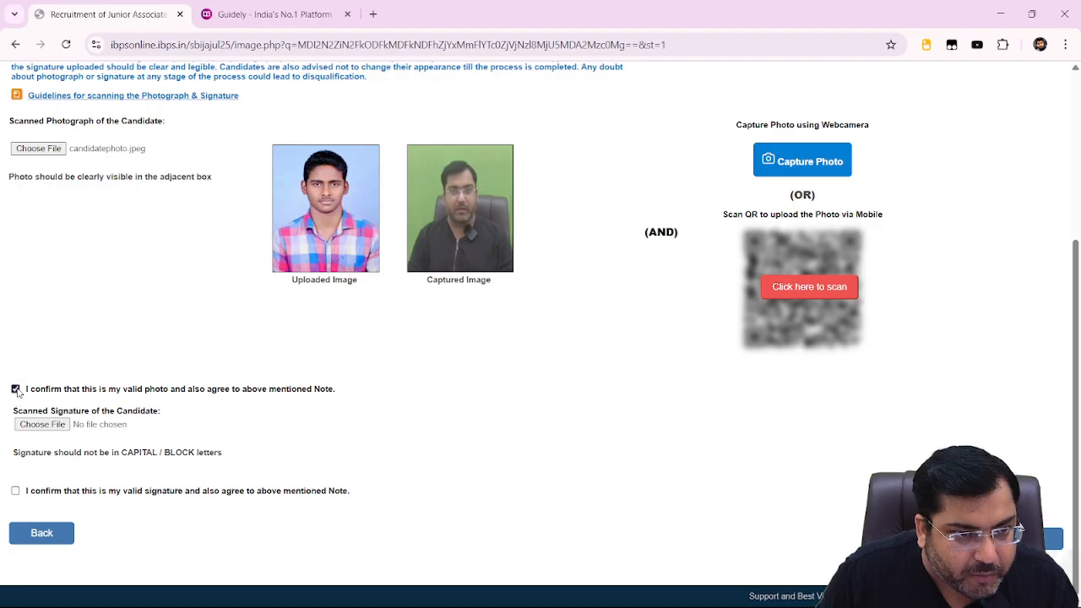
pyautogui.click(41, 426)
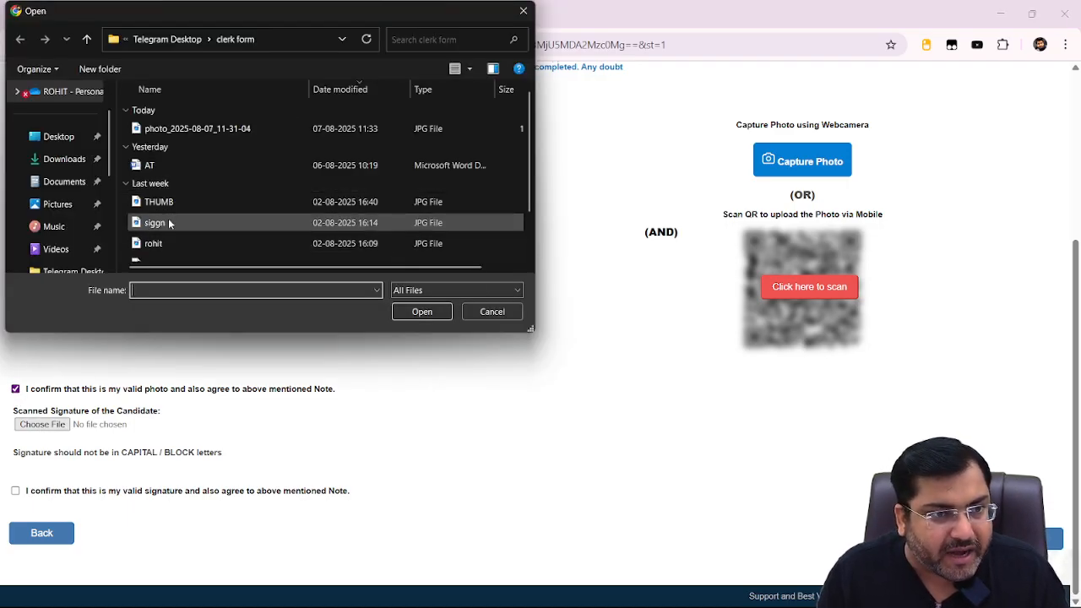
pyautogui.click(169, 222)
pyautogui.click(403, 307)
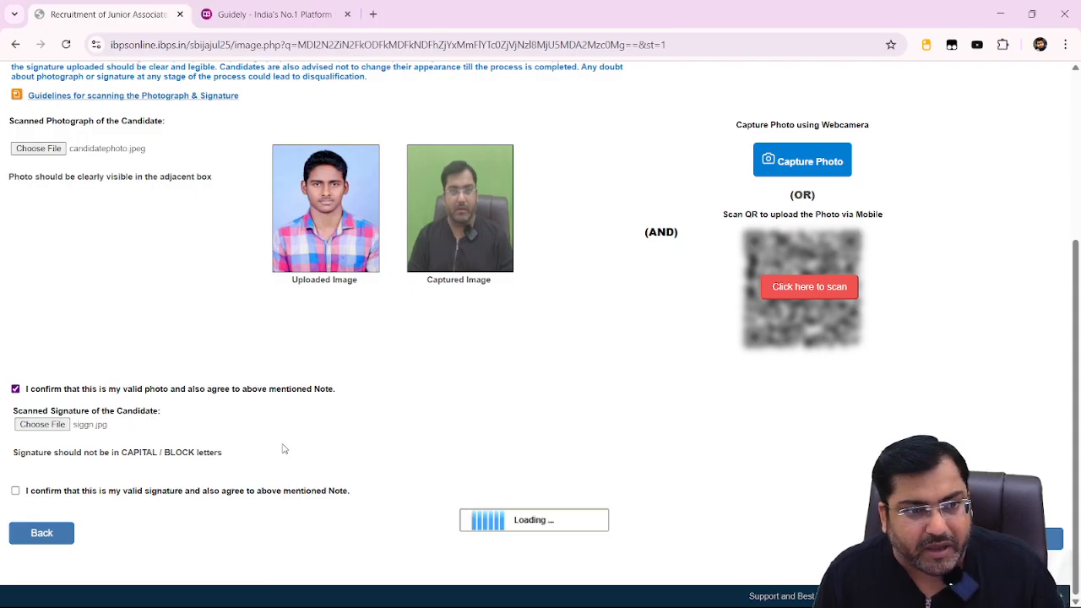
pyautogui.click(15, 491)
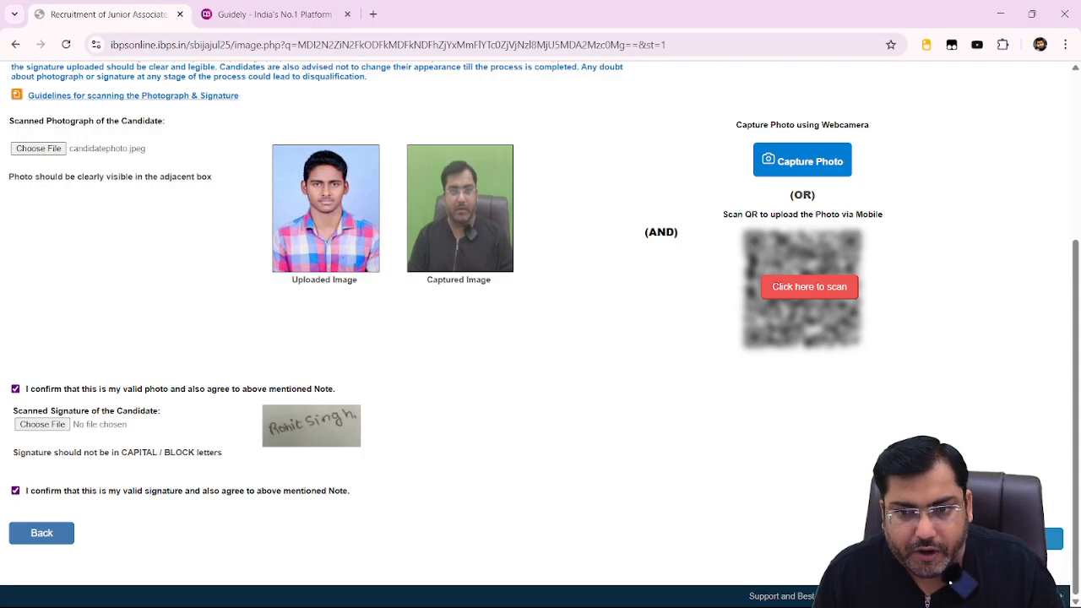
pyautogui.click(1026, 539)
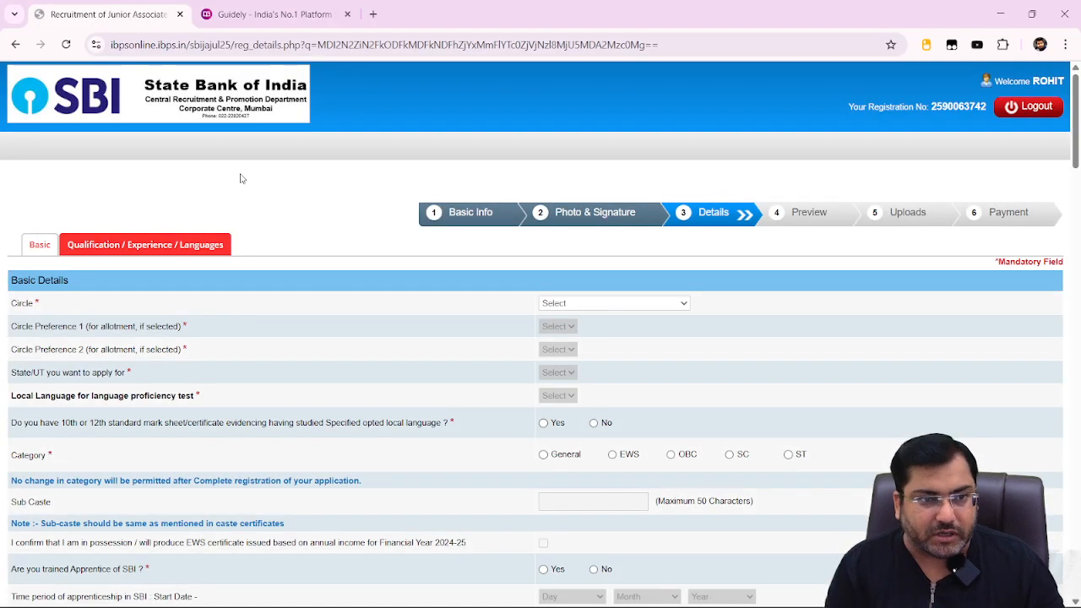
# Choose circle LUCKNOW/ NEW DELHI, preferences Lucknow then New Delhi, and state UTTAR PRADESH.
pyautogui.click(621, 304)
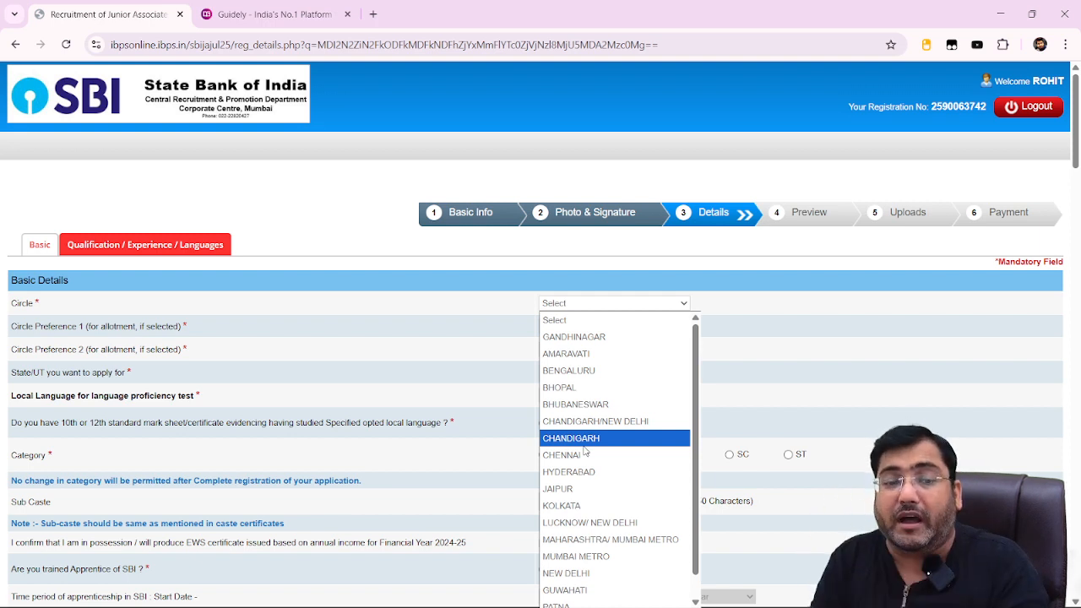
pyautogui.scroll(-1, 585, 453)
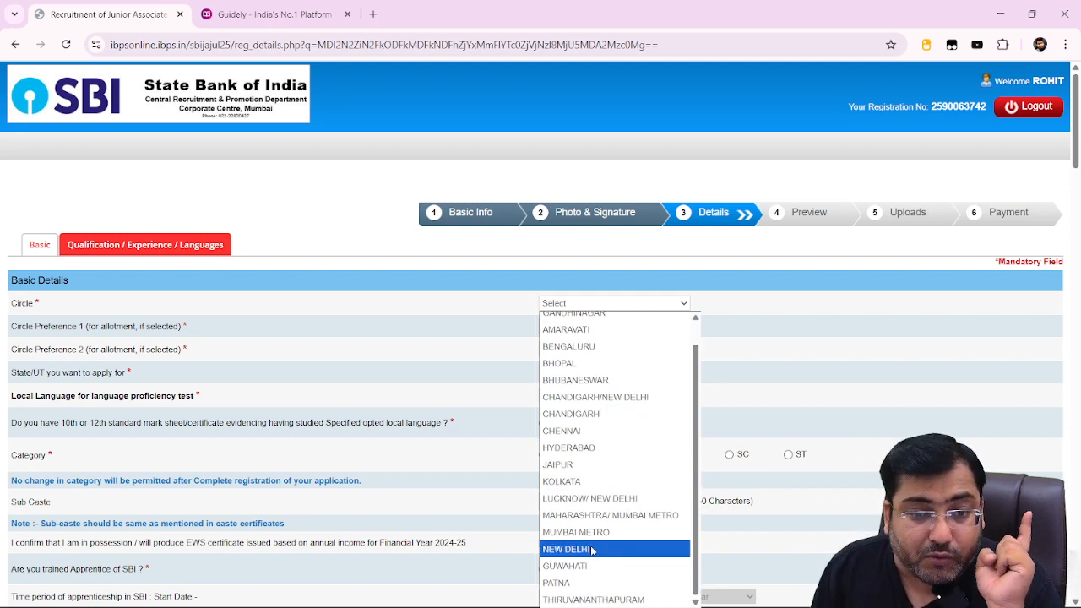
pyautogui.click(600, 498)
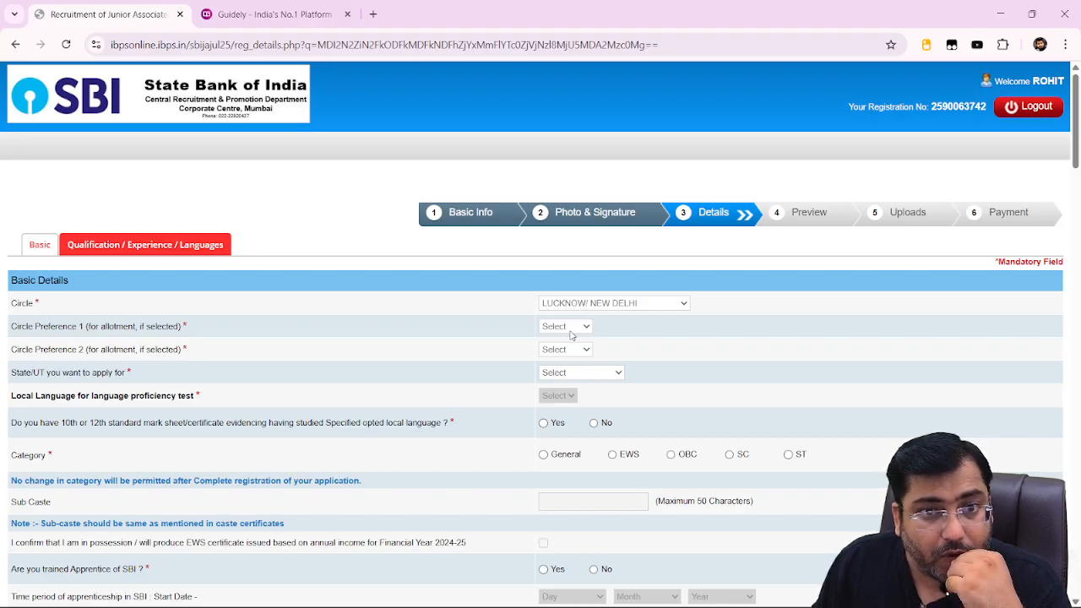
pyautogui.click(571, 329)
pyautogui.click(573, 363)
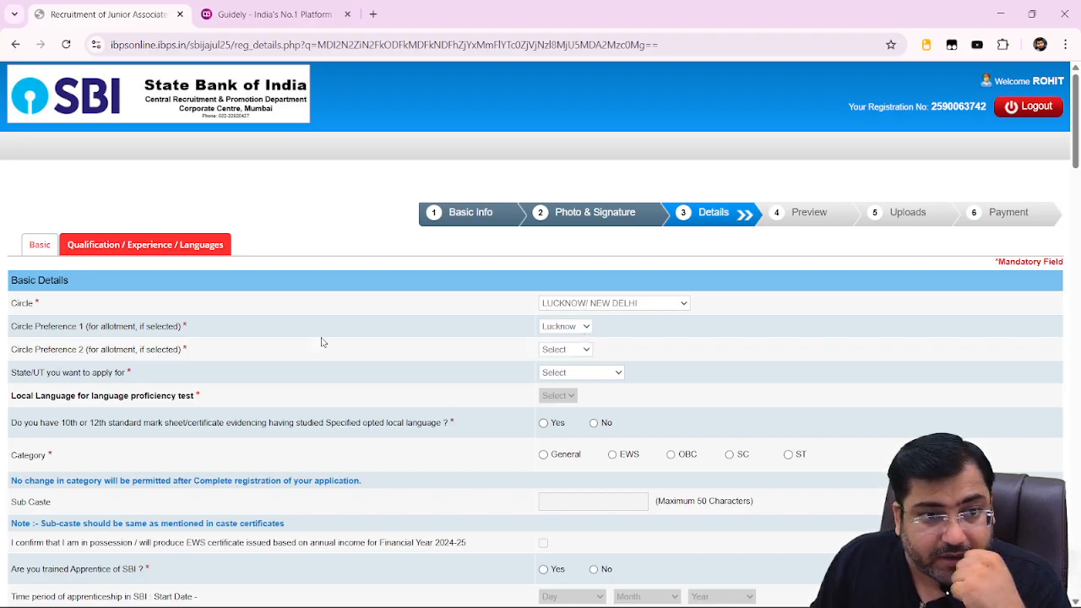
pyautogui.click(558, 349)
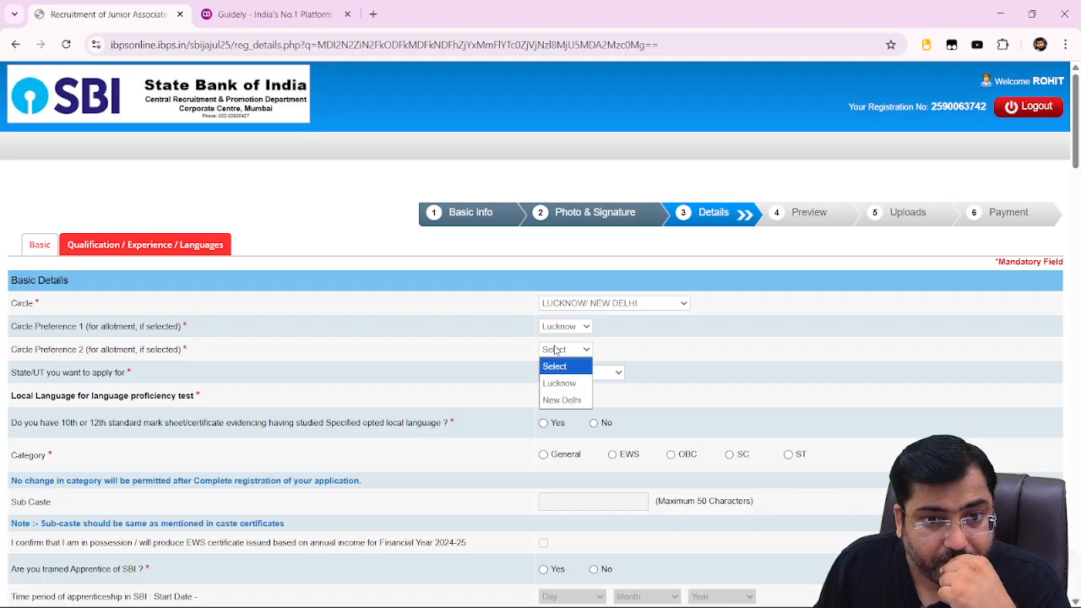
pyautogui.click(574, 401)
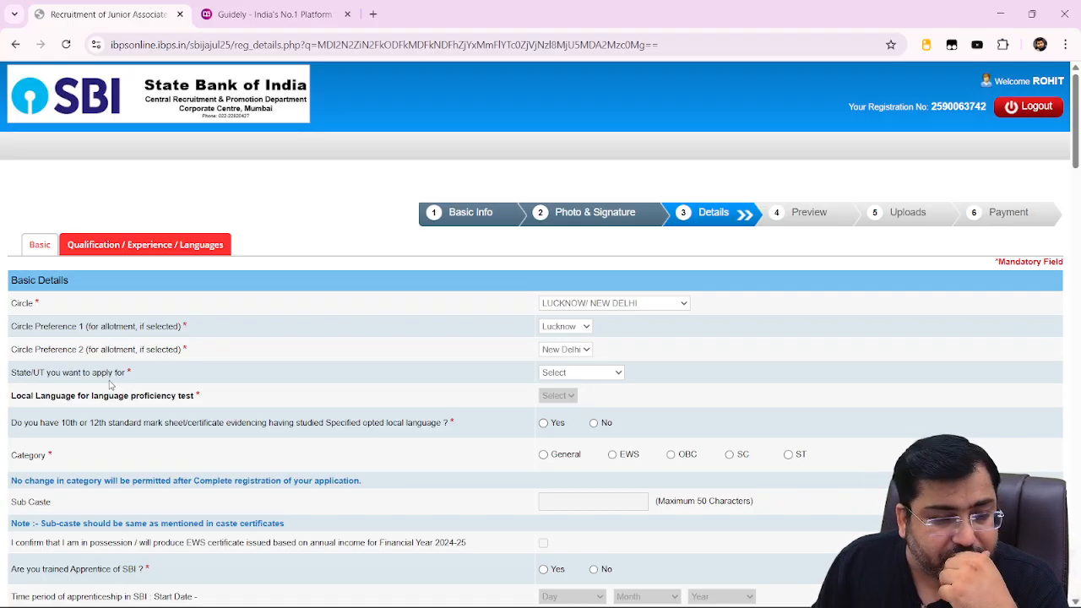
pyautogui.click(563, 376)
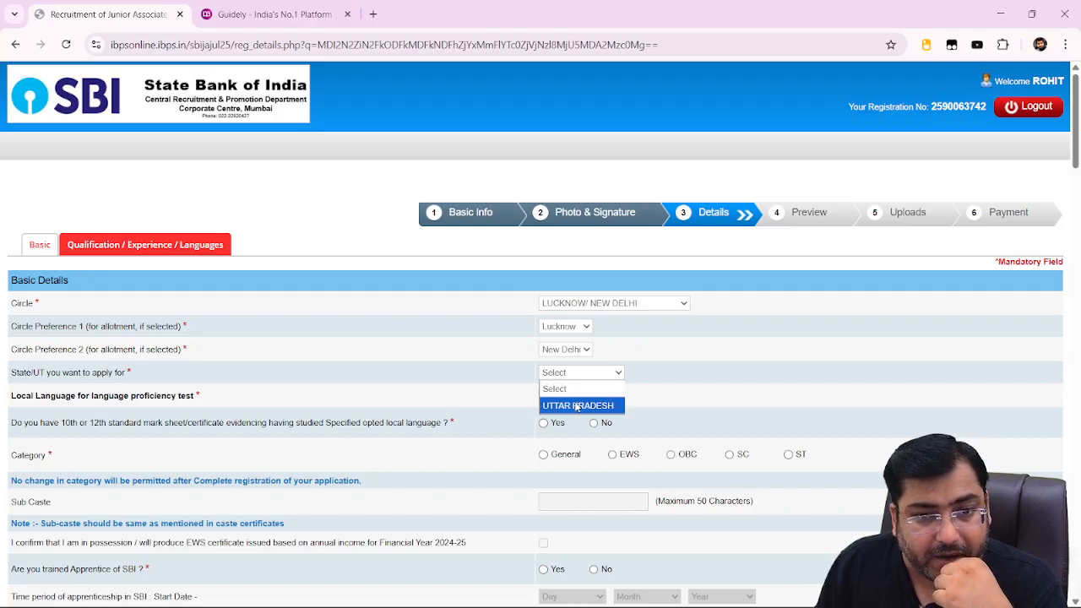
pyautogui.click(576, 404)
pyautogui.scroll(-2, 573, 386)
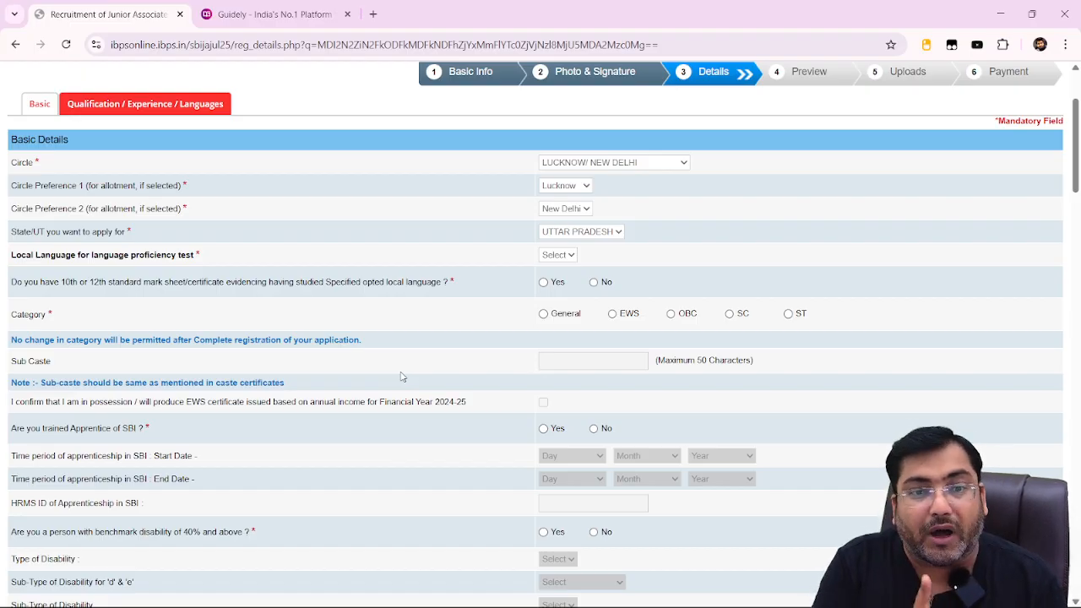
# Answer Yes to the local-language mark sheet question and choose Hindi as the local language.
pyautogui.click(593, 283)
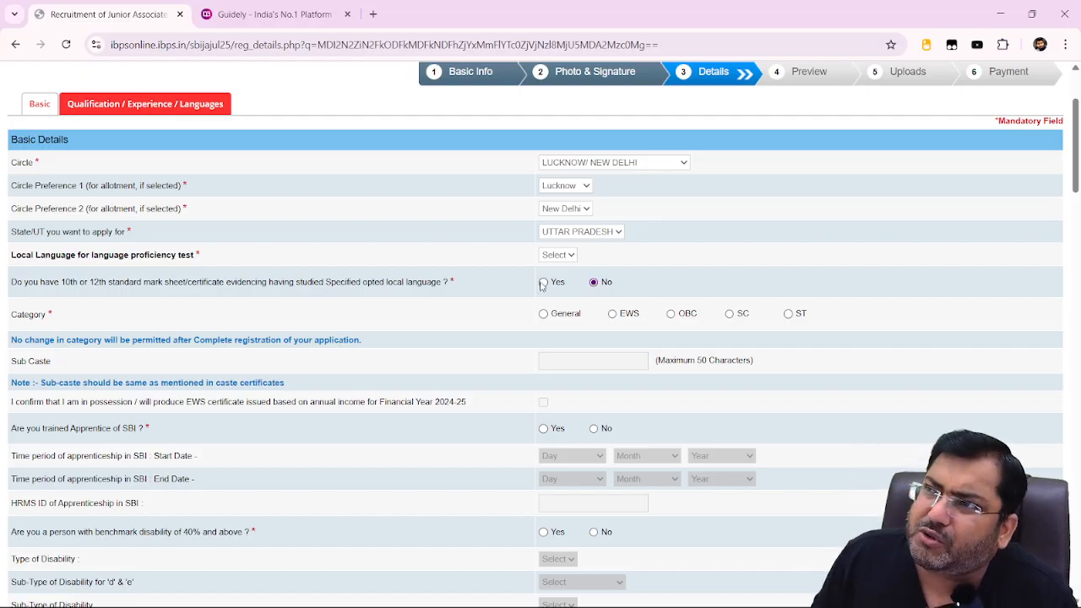
pyautogui.click(543, 283)
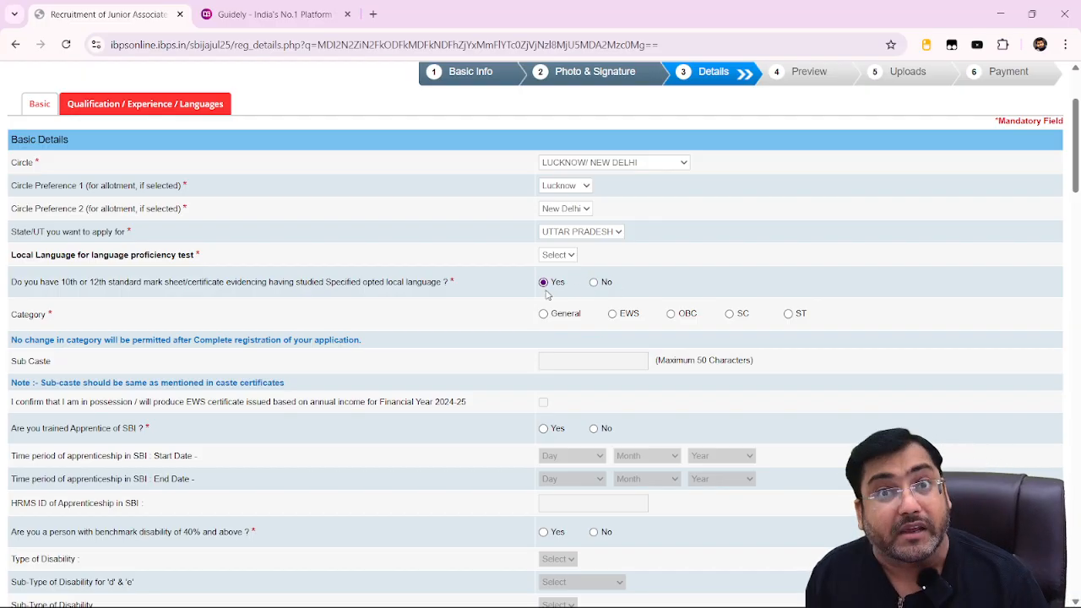
pyautogui.click(594, 283)
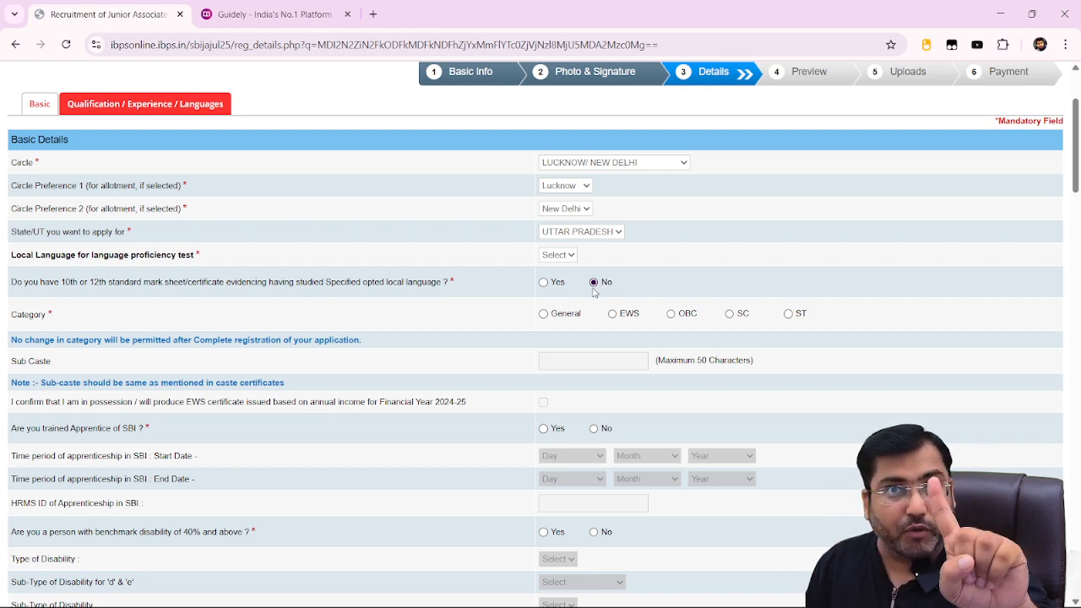
pyautogui.click(543, 282)
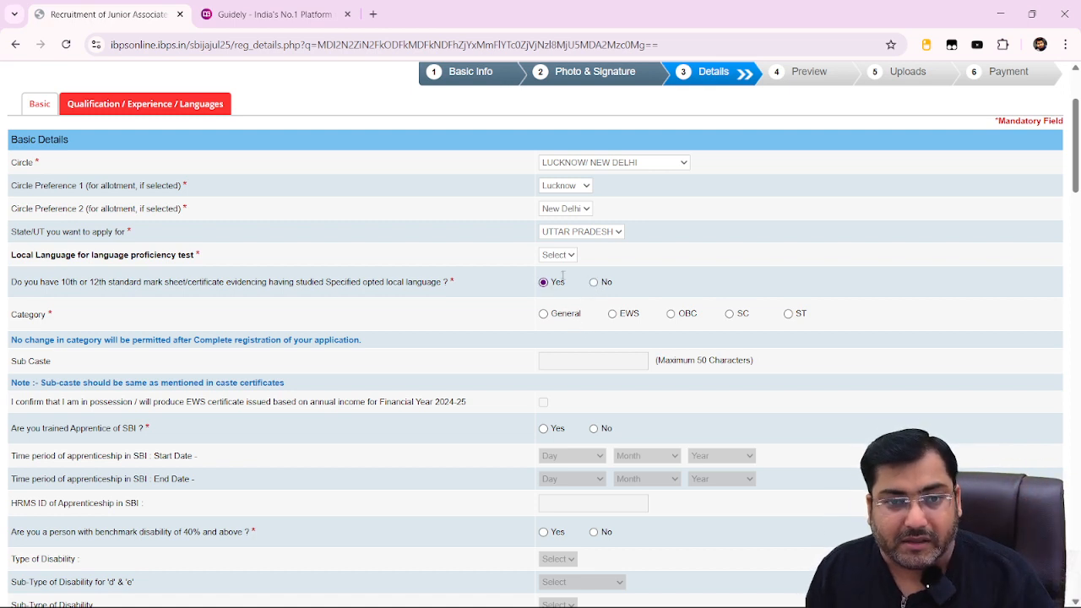
pyautogui.click(557, 255)
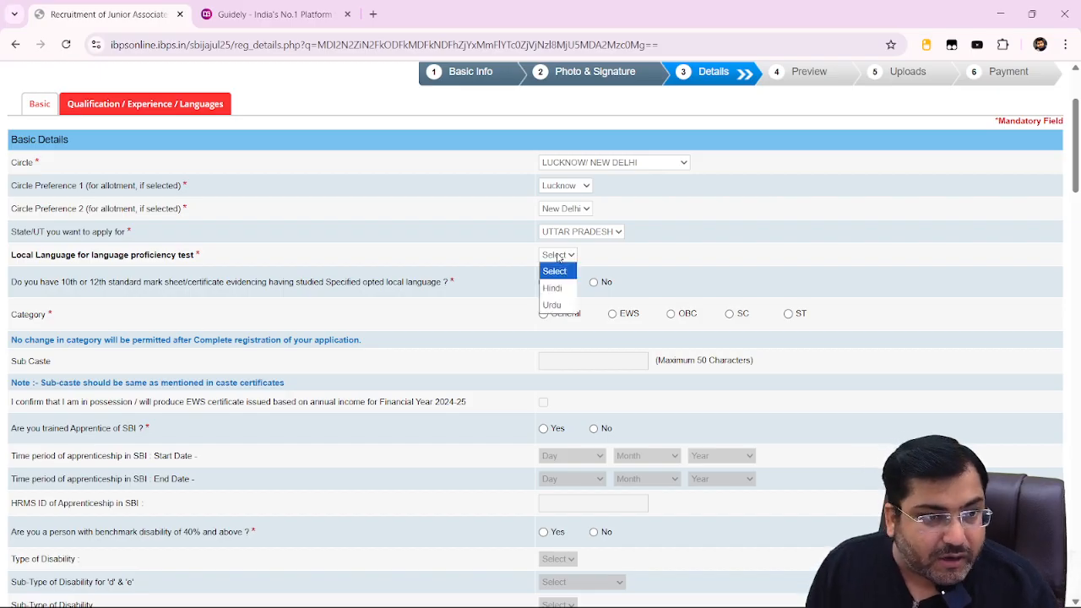
pyautogui.click(552, 288)
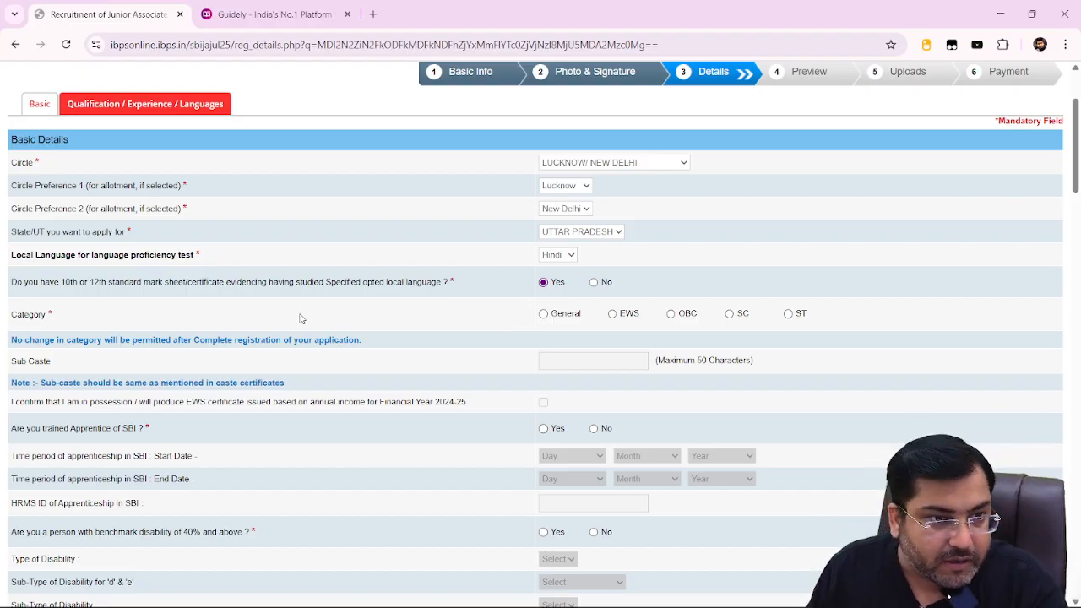
# Set the category to General and acknowledge the category change alert.
pyautogui.click(544, 313)
pyautogui.click(666, 218)
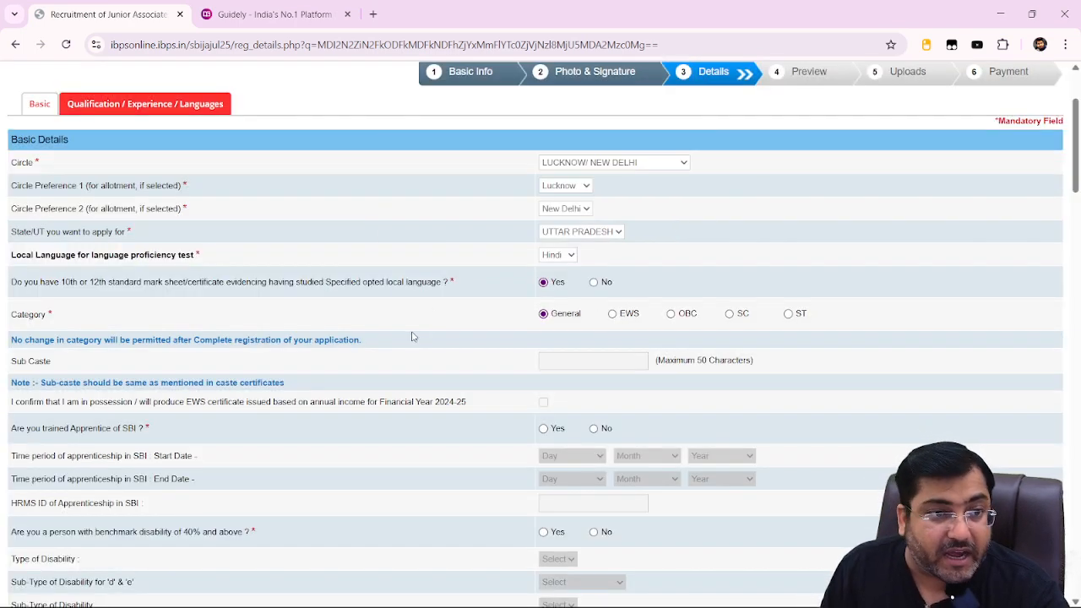
pyautogui.scroll(-1, 422, 364)
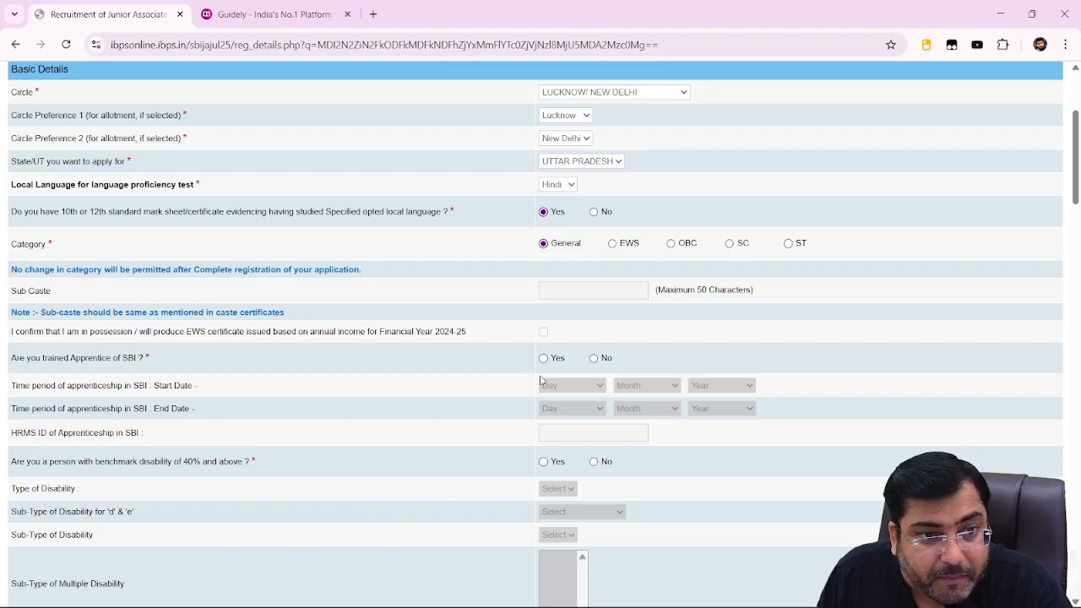
# Answer No to the SBI apprentice and specified-disability writing questions.
pyautogui.click(593, 358)
pyautogui.scroll(-2, 591, 365)
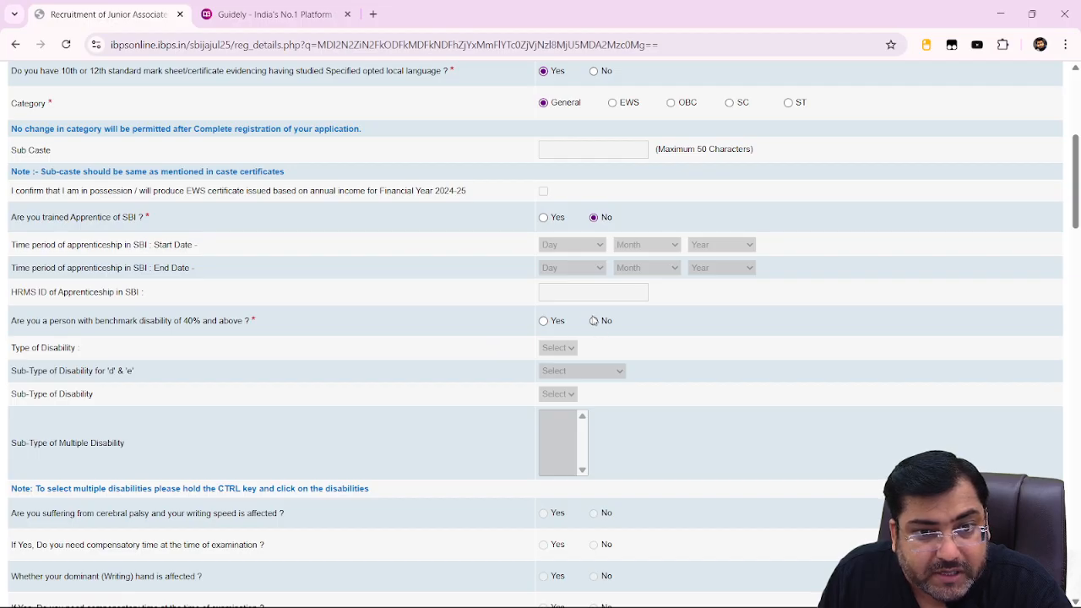
pyautogui.scroll(-3, 485, 403)
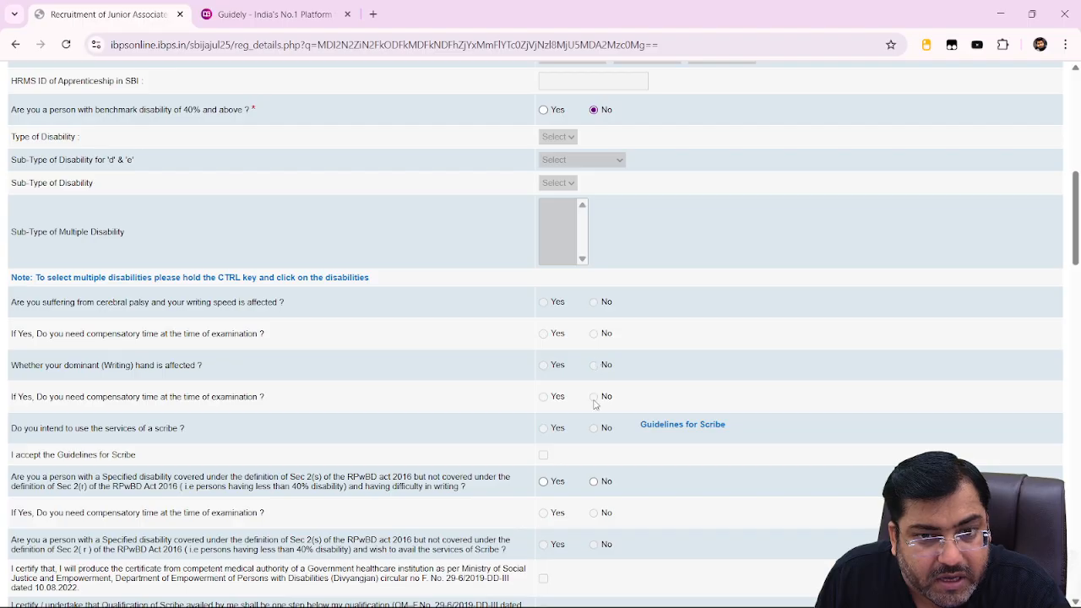
pyautogui.scroll(-2, 600, 457)
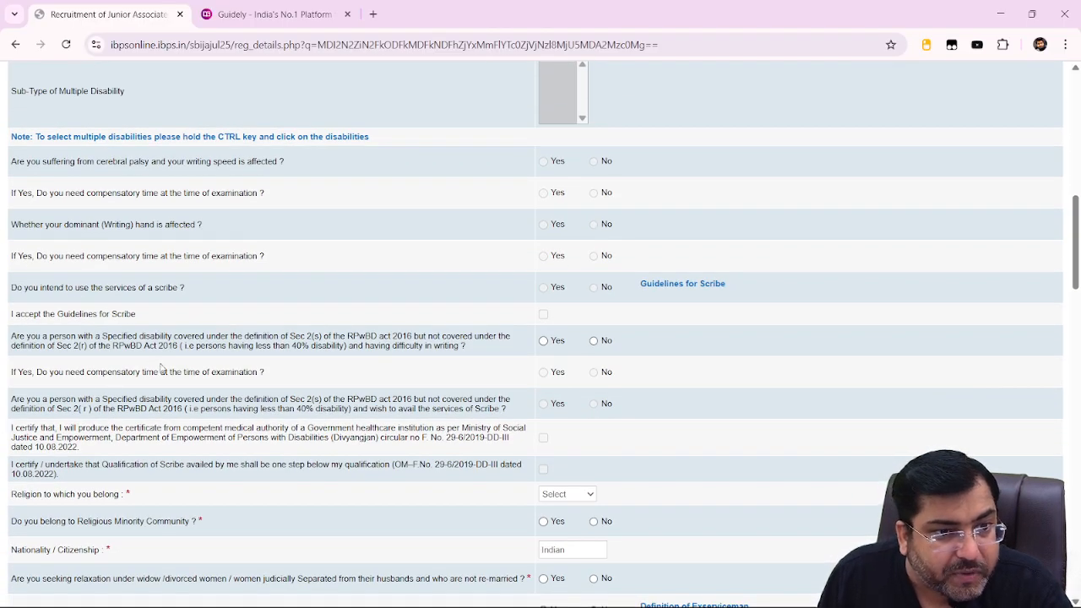
pyautogui.click(594, 341)
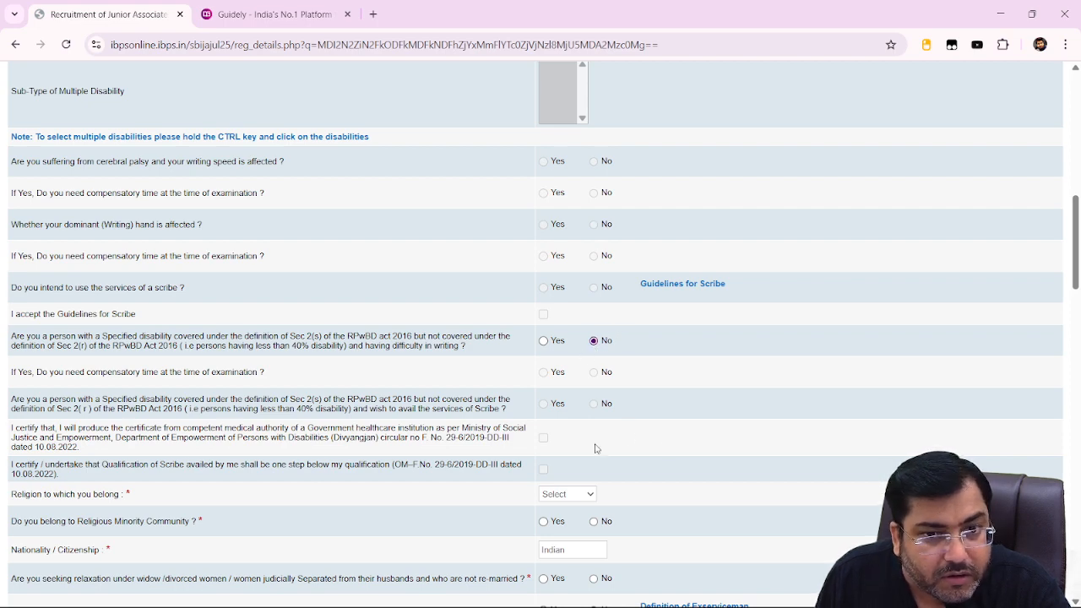
pyautogui.scroll(-1, 591, 452)
# Set religion to Hindu and answer No to the religious minority question.
pyautogui.click(567, 426)
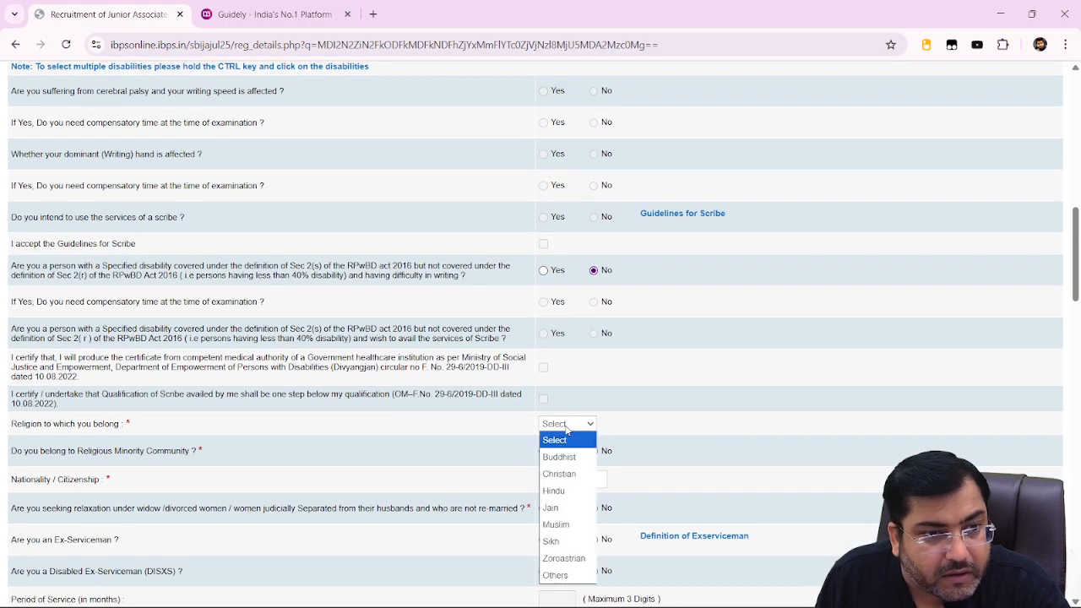
pyautogui.click(554, 491)
pyautogui.scroll(-2, 498, 343)
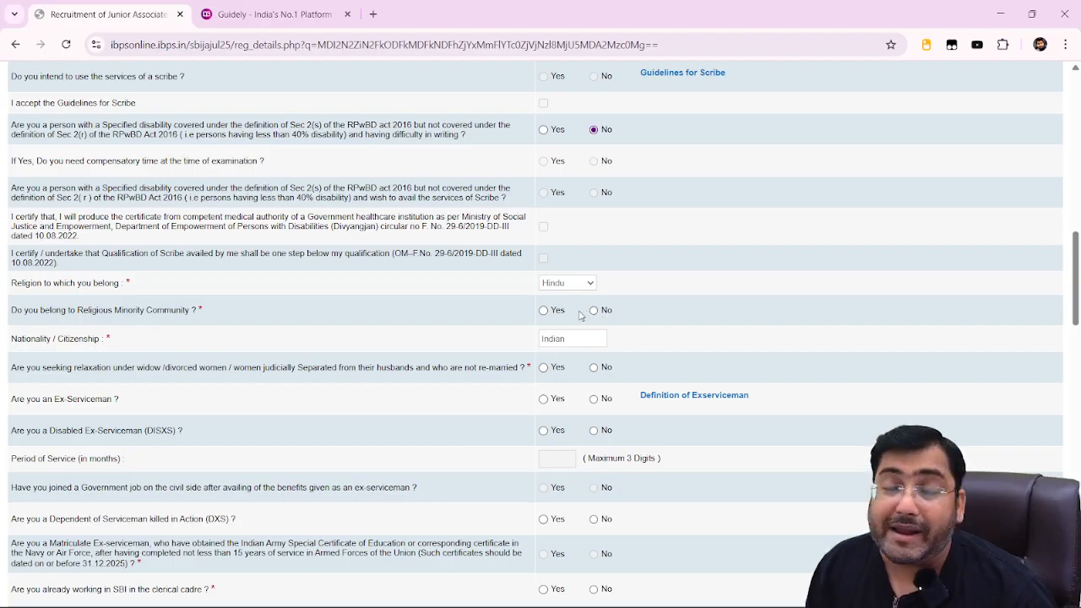
pyautogui.click(564, 290)
pyautogui.click(567, 385)
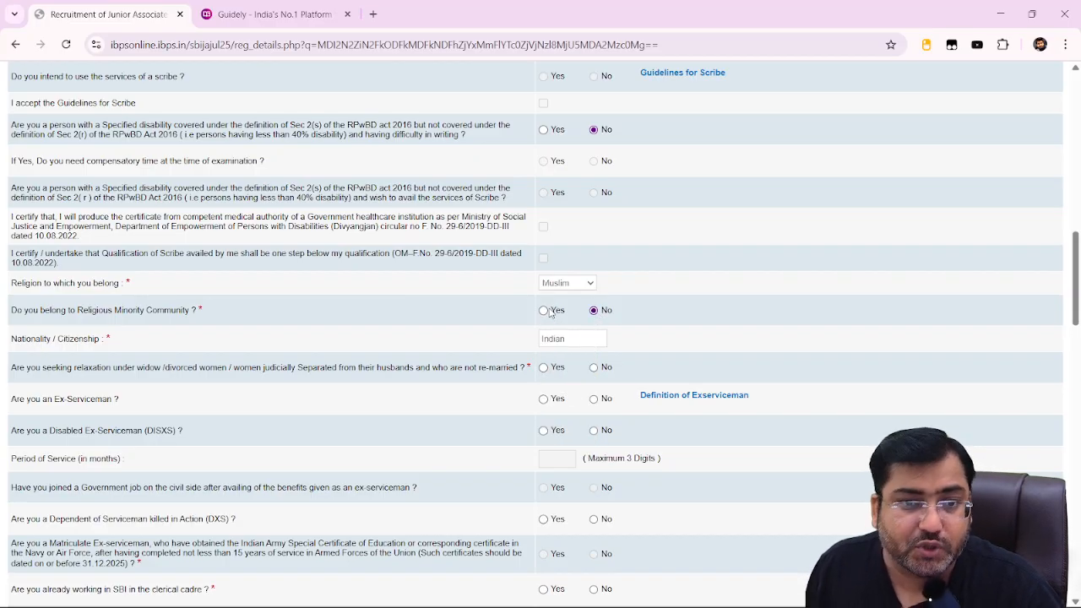
pyautogui.click(575, 280)
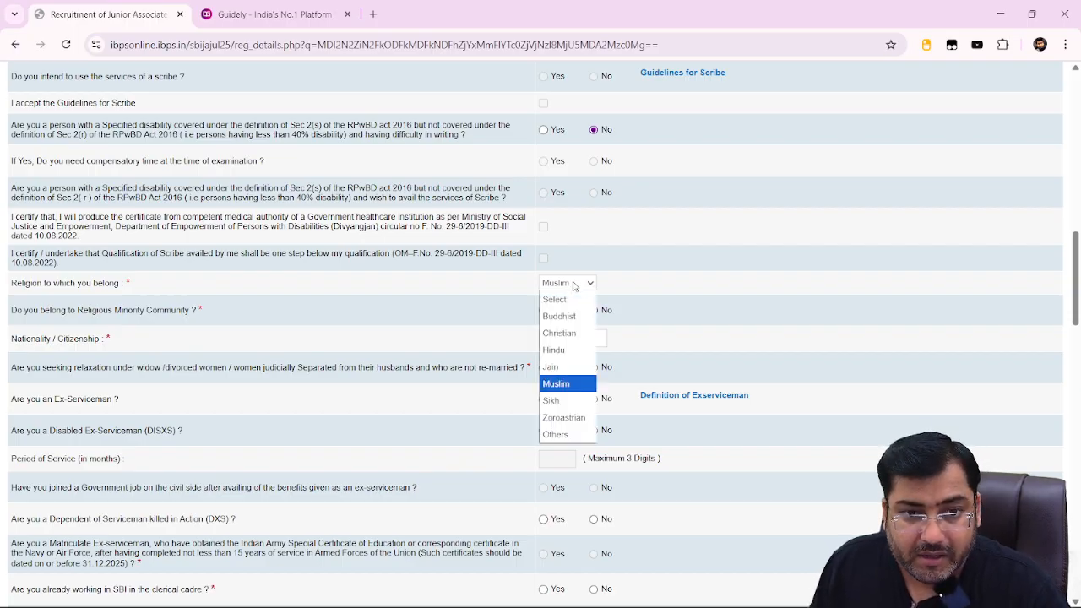
pyautogui.click(555, 350)
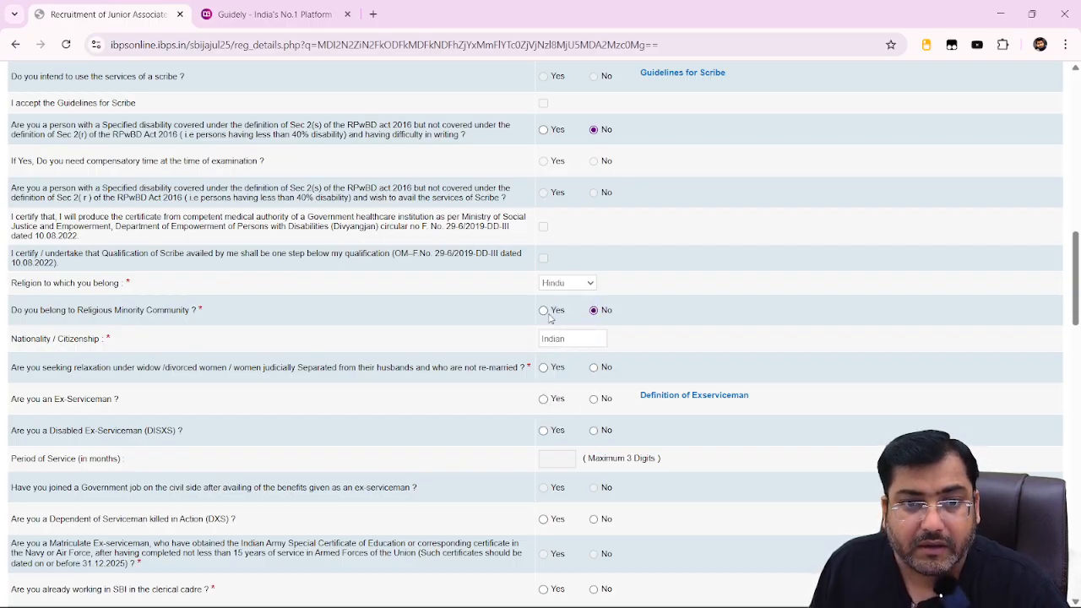
pyautogui.click(543, 311)
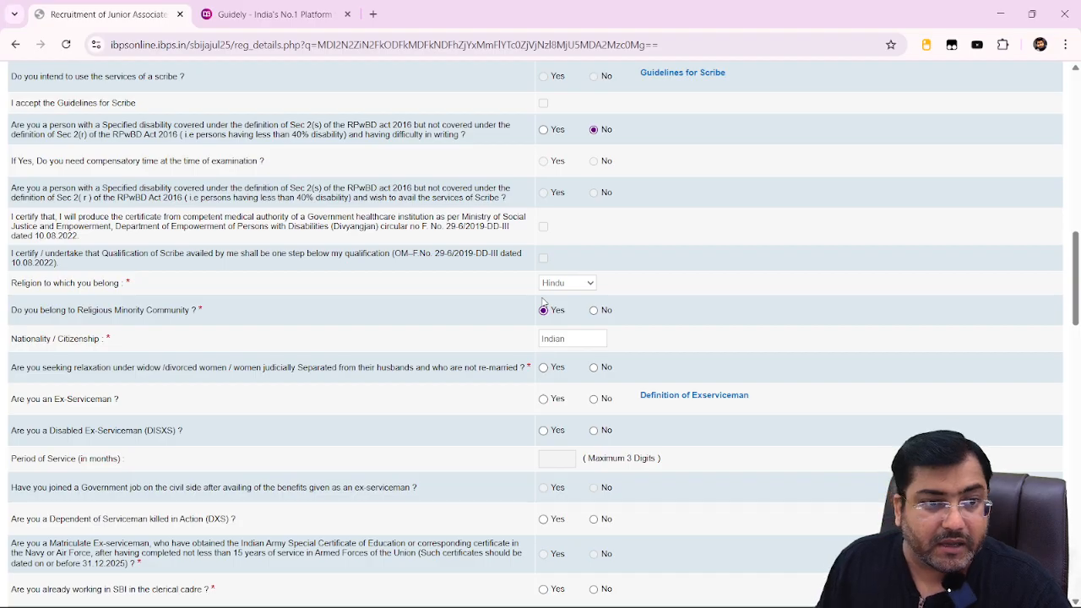
pyautogui.click(594, 310)
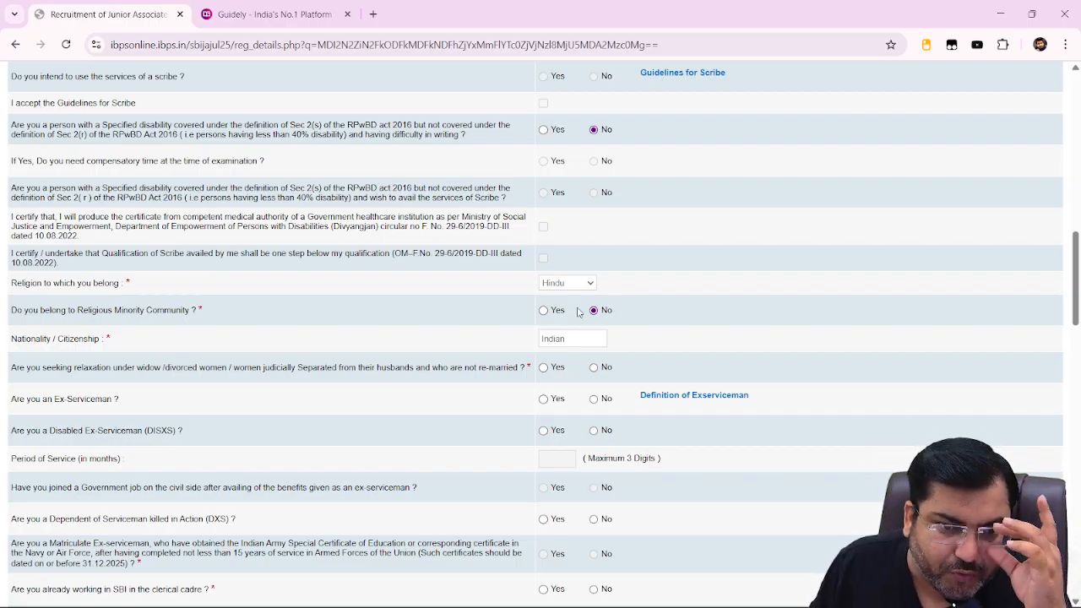
# Answer No to the widow/divorced relaxation, Ex-Serviceman and Disabled Ex-Serviceman questions.
pyautogui.scroll(-3, 579, 361)
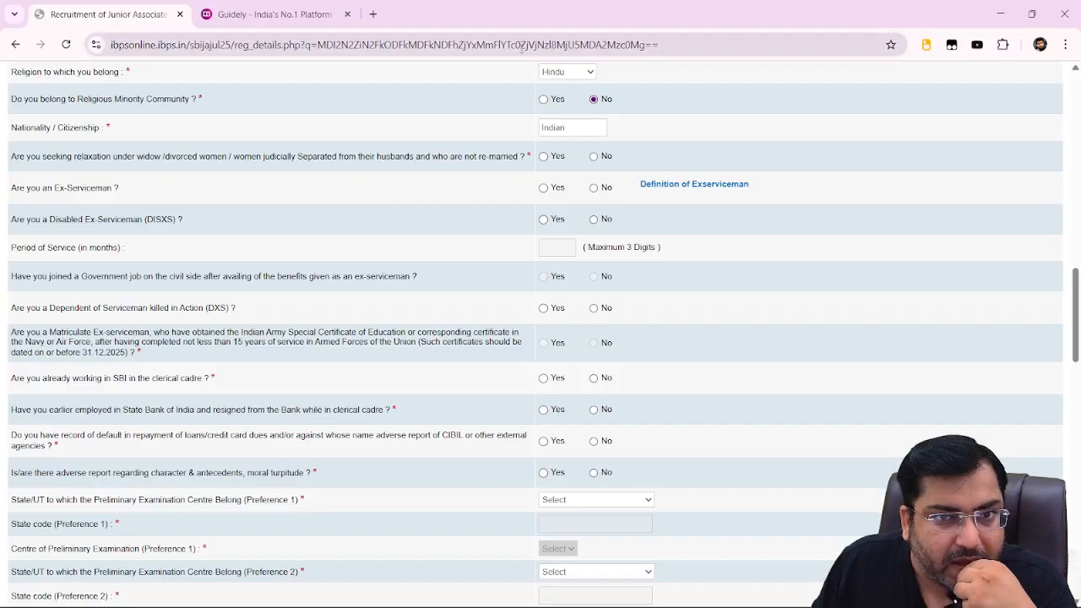
pyautogui.scroll(1, 562, 174)
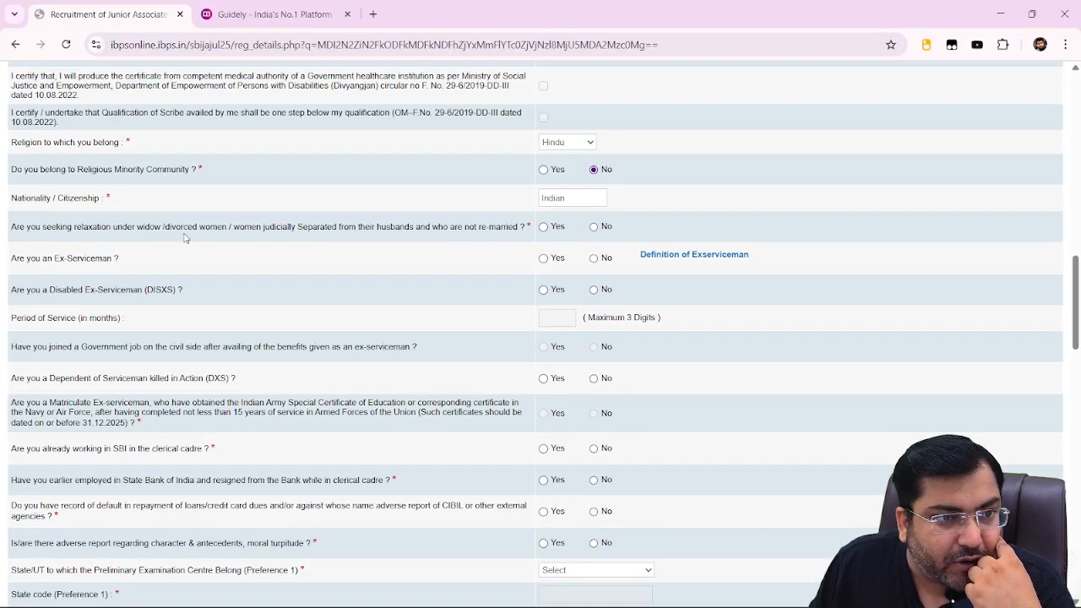
pyautogui.click(594, 227)
pyautogui.click(594, 260)
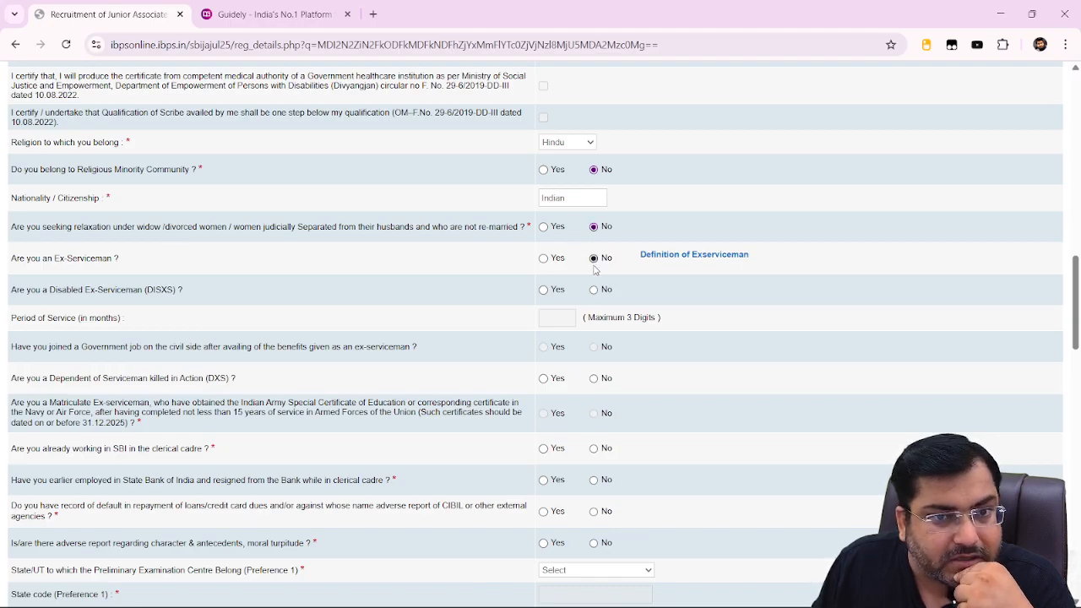
pyautogui.click(593, 291)
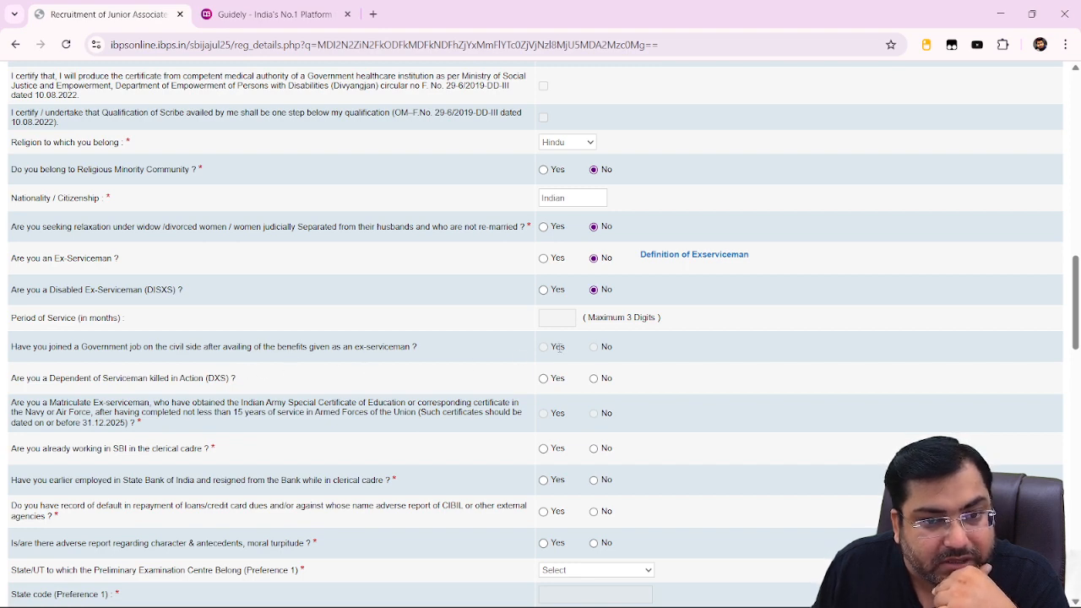
# Answer No to SBI clerical cadre employment, earlier SBI resignation and CIBIL loan default.
pyautogui.scroll(-1, 594, 354)
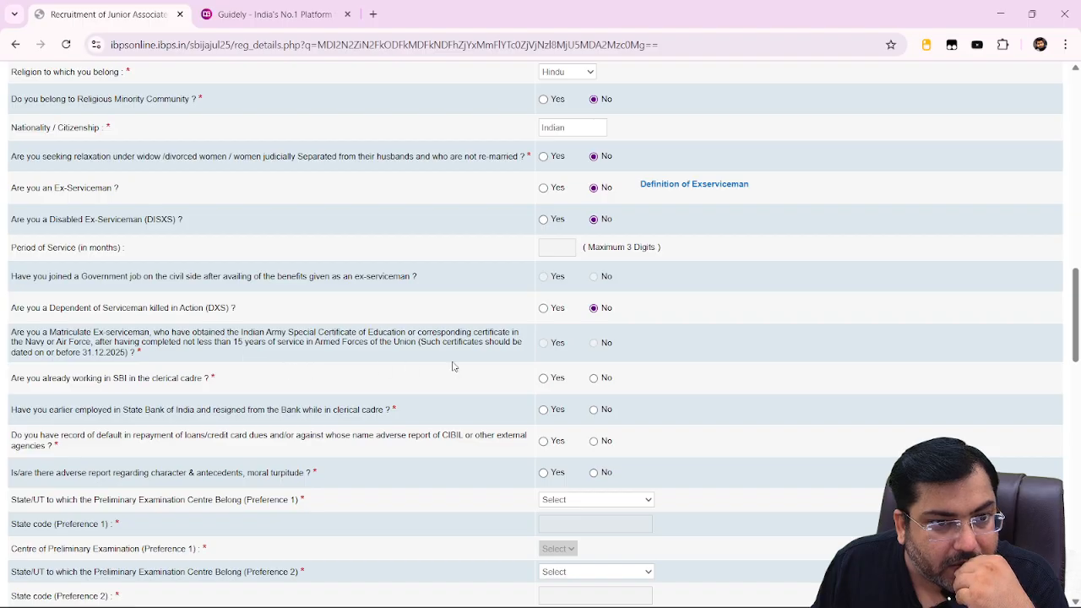
pyautogui.click(594, 379)
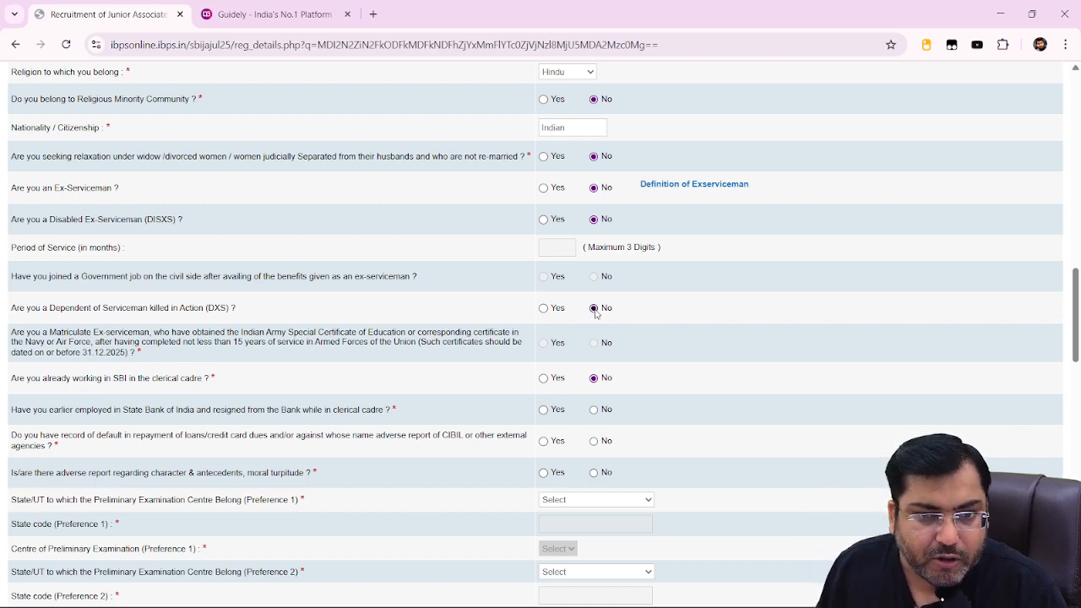
pyautogui.click(594, 409)
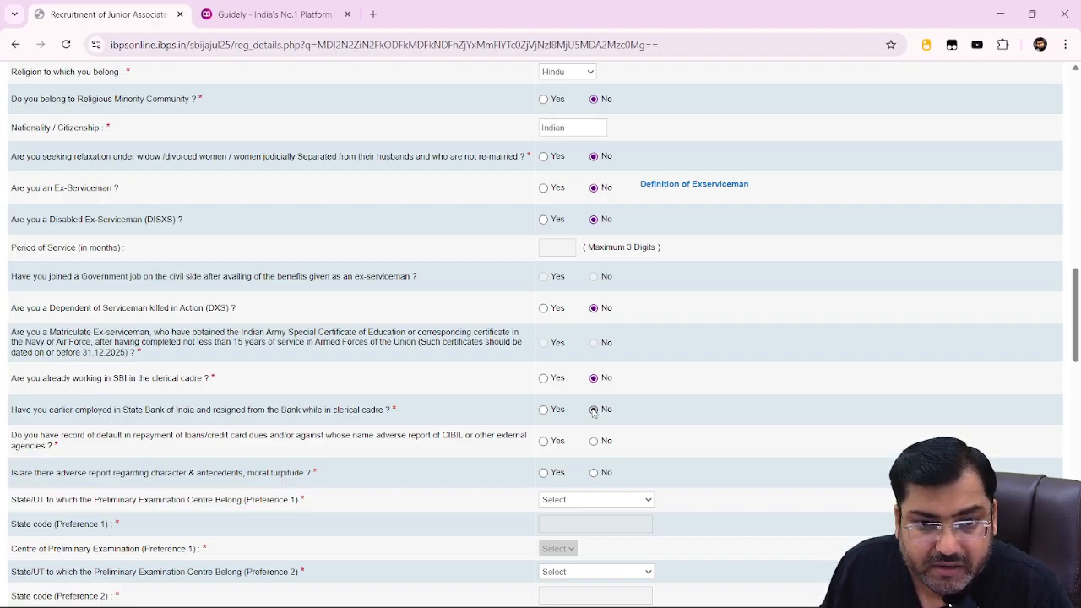
pyautogui.scroll(-2, 591, 397)
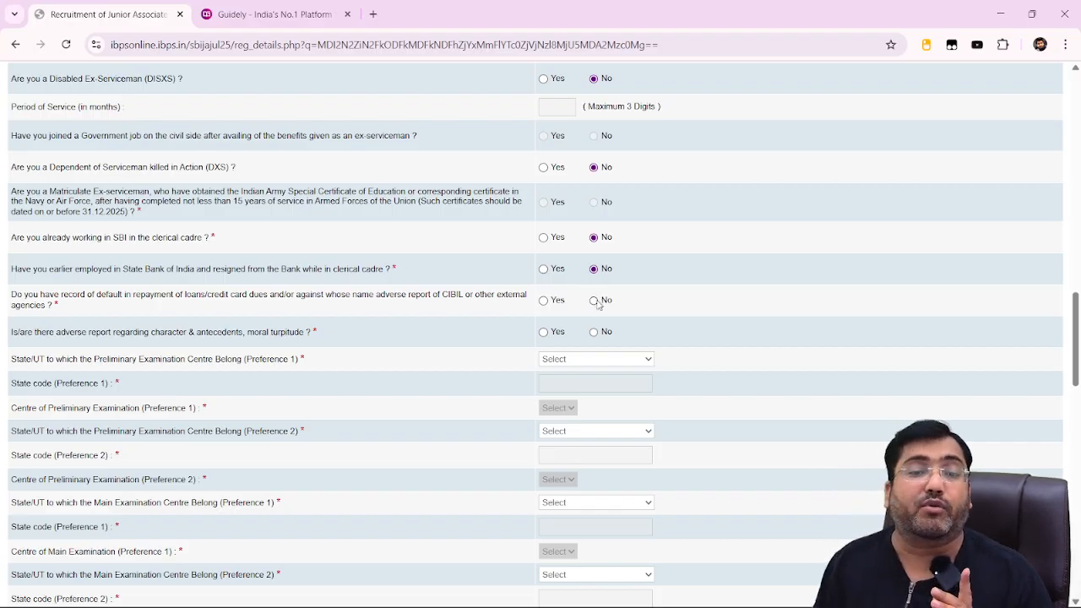
pyautogui.click(595, 301)
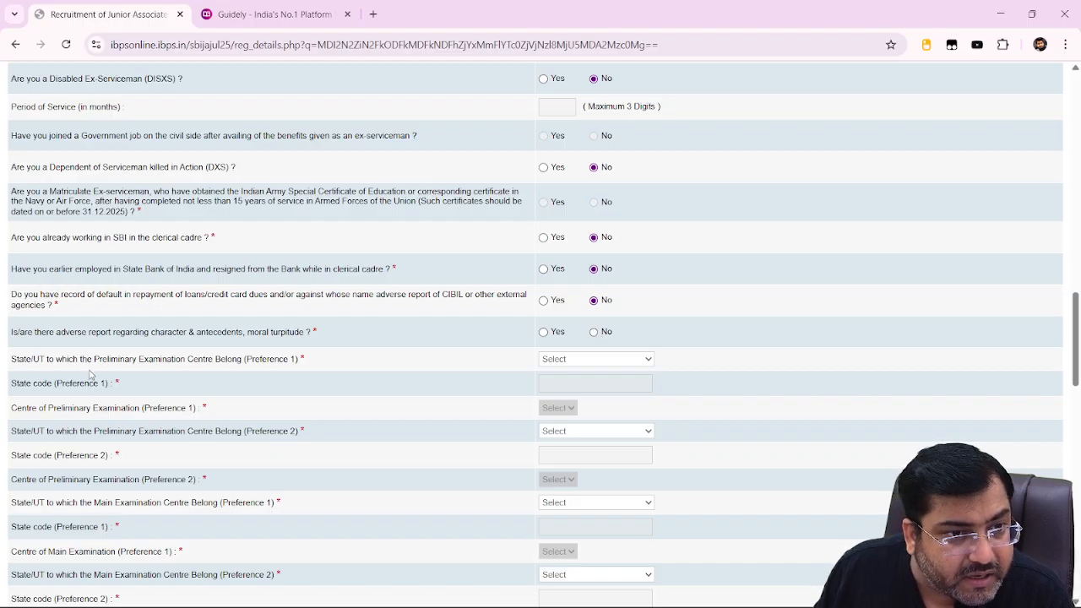
pyautogui.scroll(-1, 59, 321)
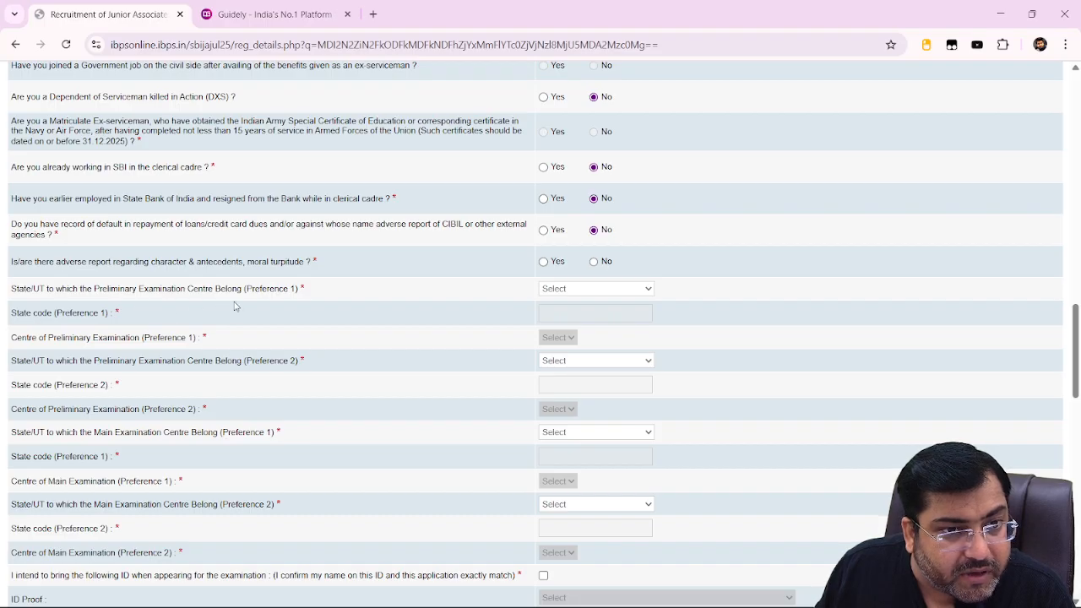
# Choose Tamil Nadu state with Namakkal centre as preliminary exam preference 1.
pyautogui.click(605, 293)
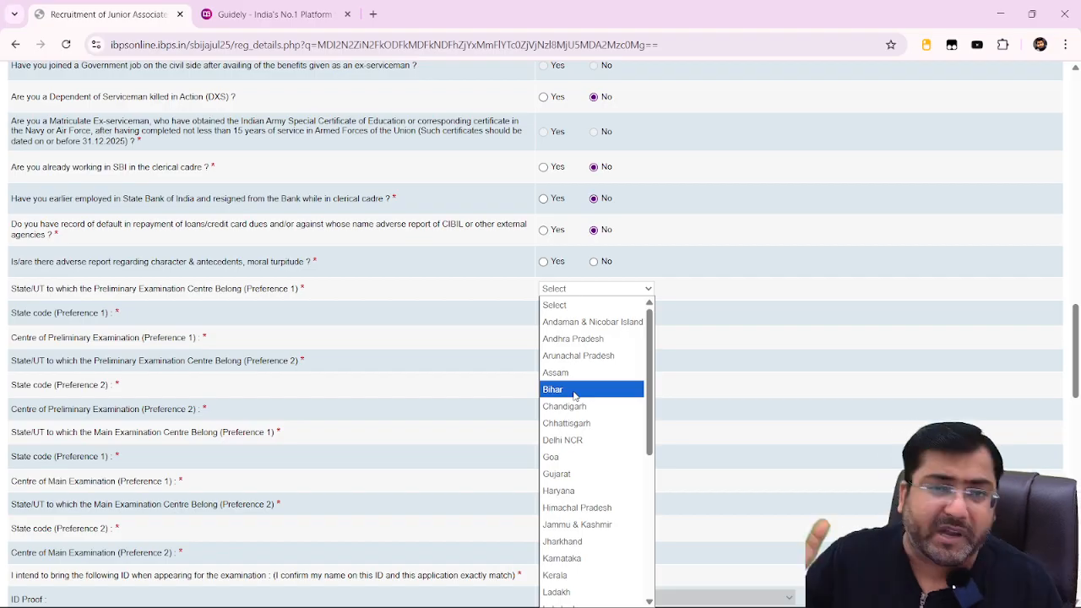
pyautogui.scroll(-4, 611, 542)
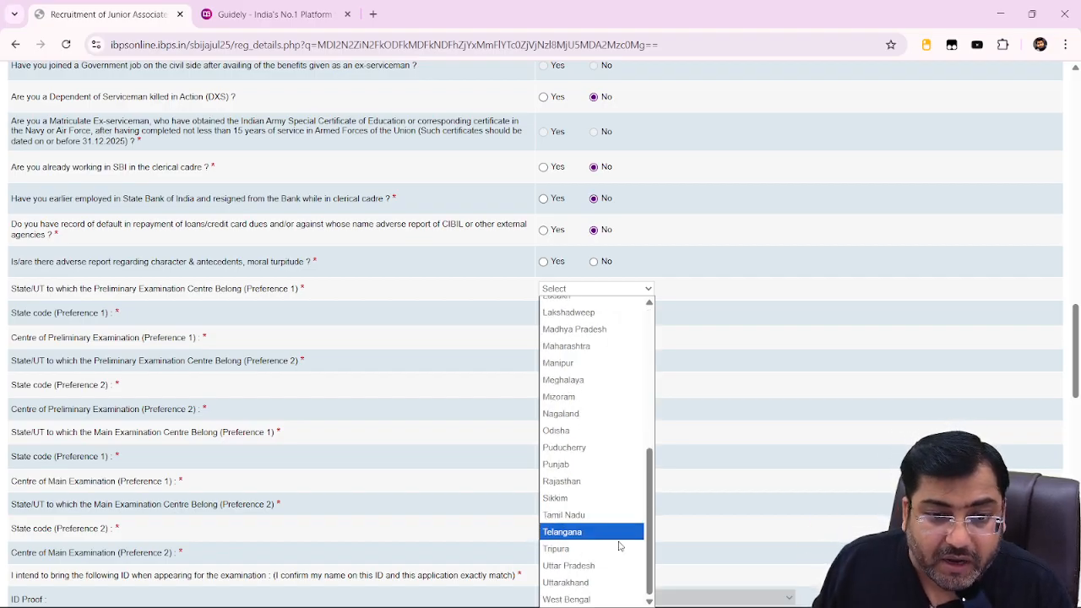
pyautogui.click(557, 514)
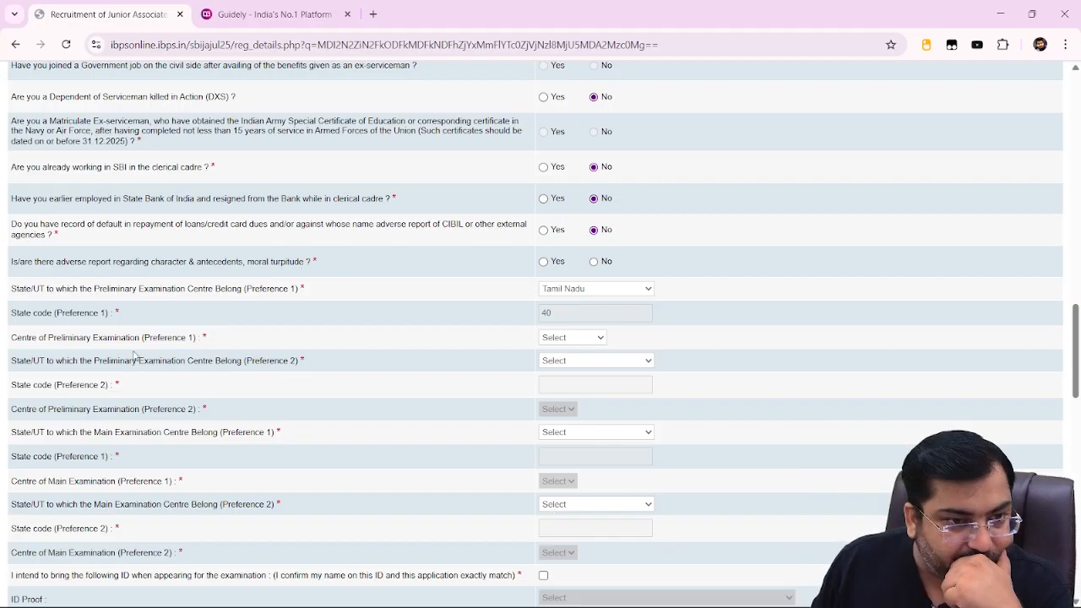
pyautogui.click(591, 338)
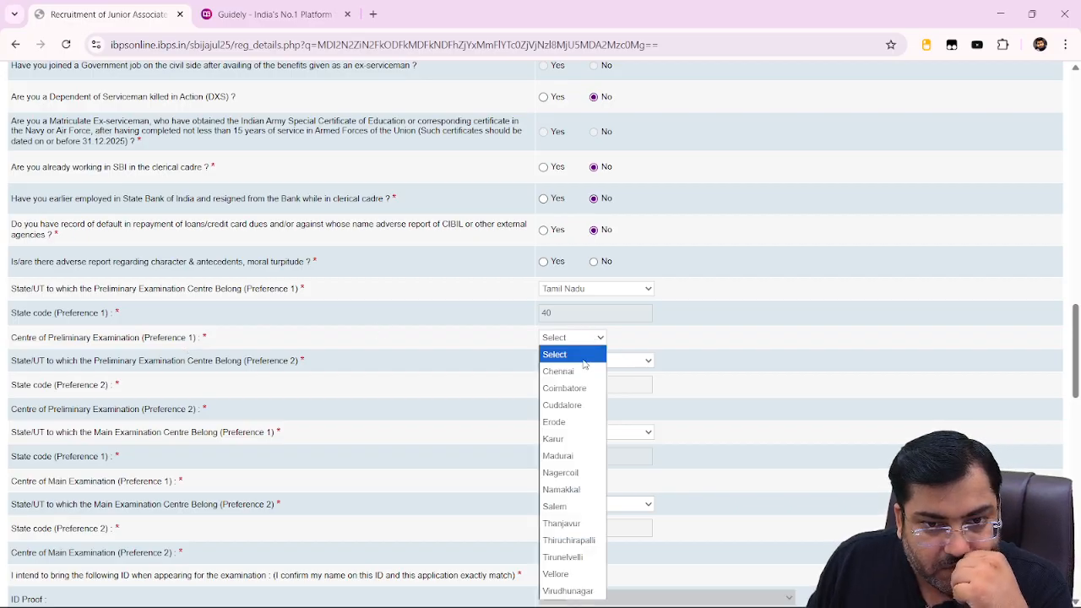
pyautogui.click(584, 491)
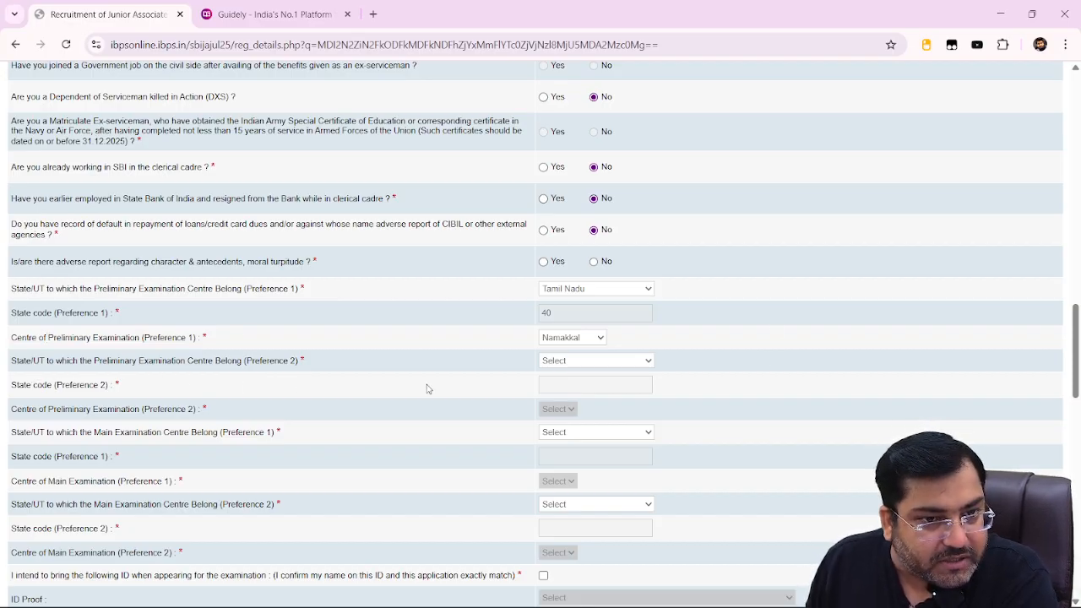
pyautogui.click(551, 361)
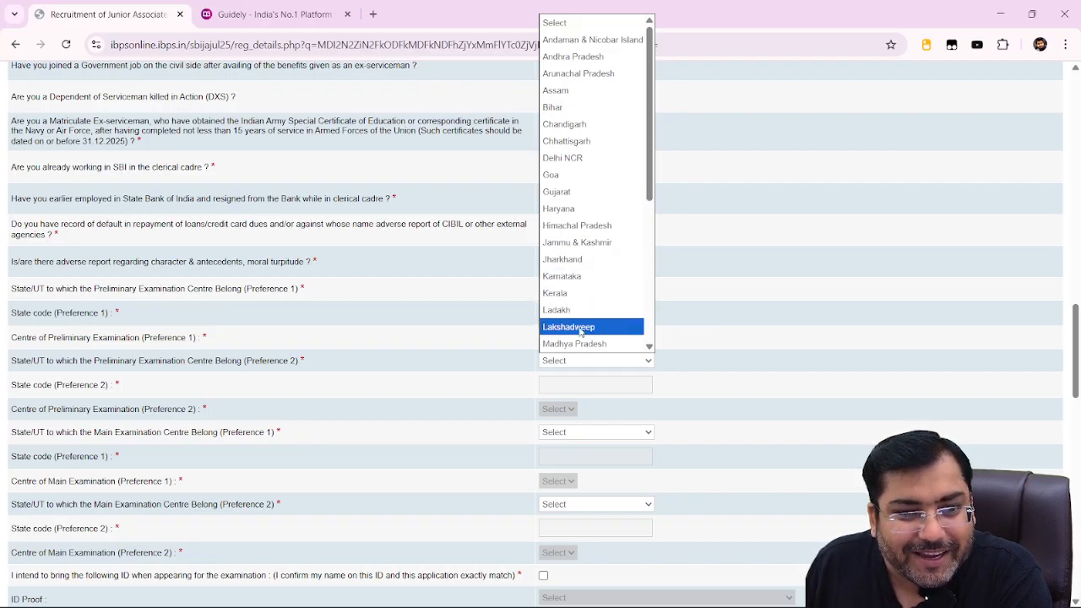
# Set preliminary exam preference 2 to Himachal Pradesh with Hamirpur centre.
pyautogui.click(594, 225)
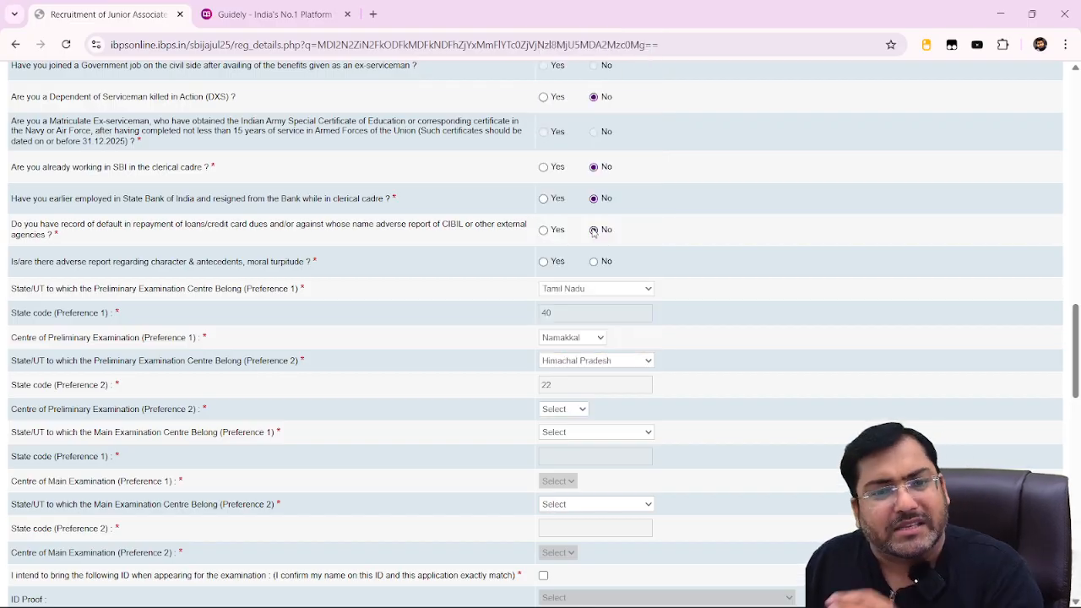
pyautogui.click(550, 409)
pyautogui.click(546, 454)
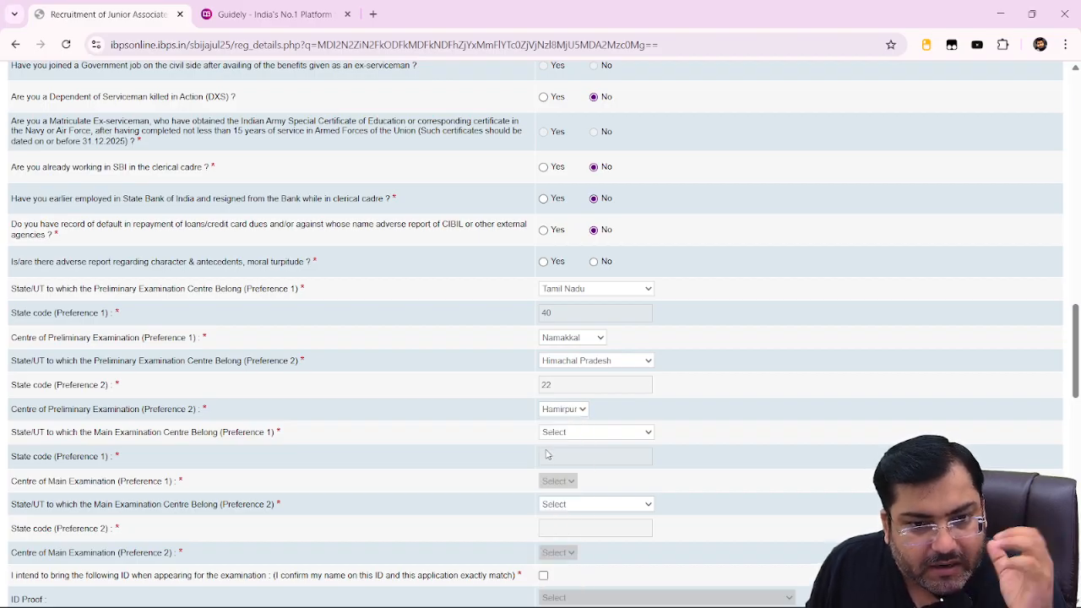
# Set main exam preference 1 to Manipur with Churachandpur centre.
pyautogui.click(560, 436)
pyautogui.scroll(-1, 566, 427)
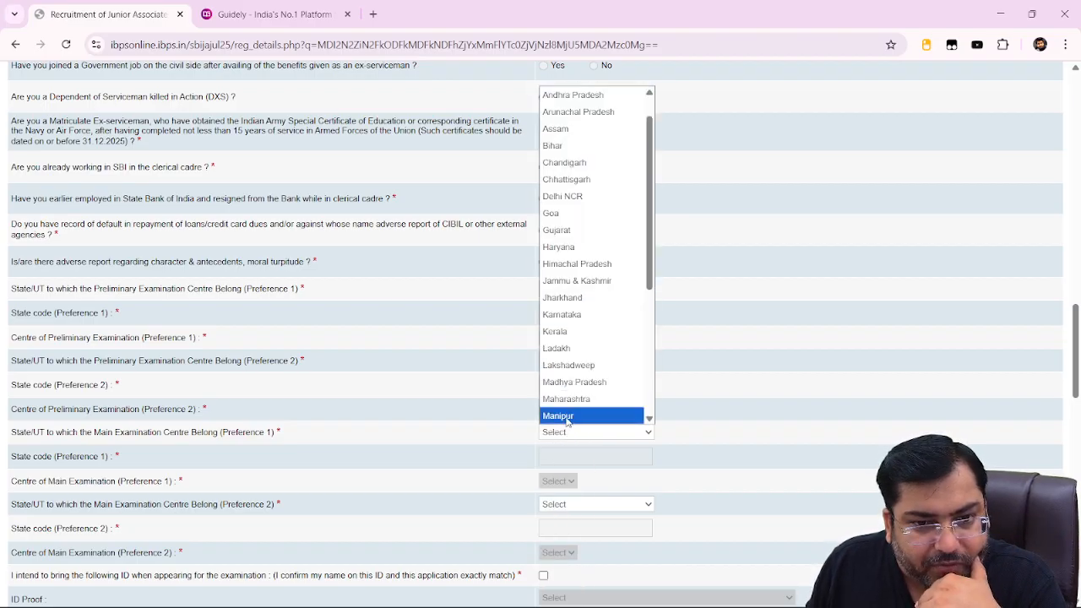
pyautogui.click(566, 416)
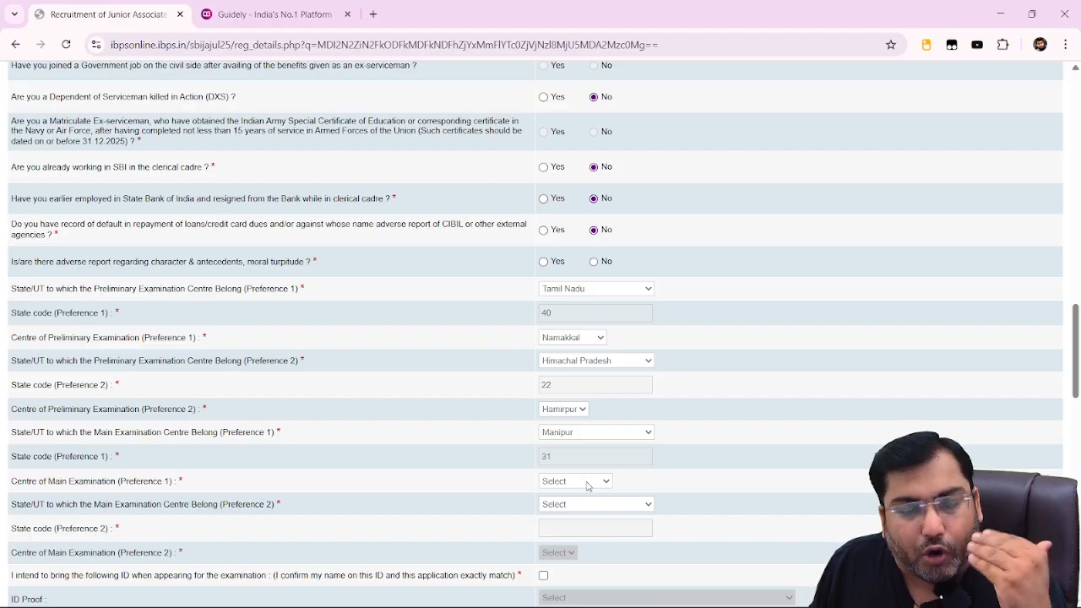
pyautogui.click(591, 483)
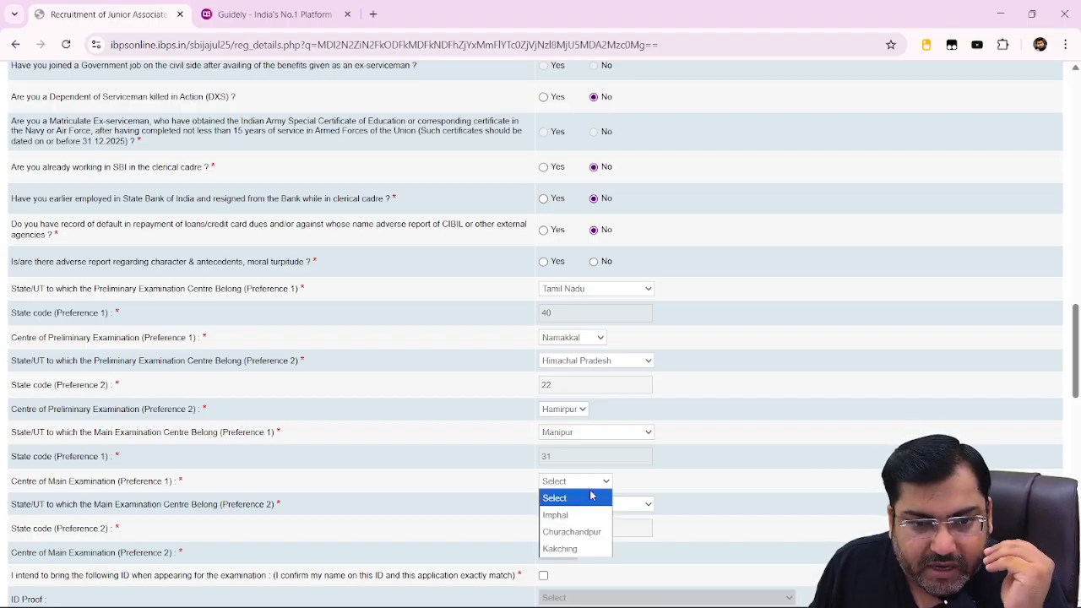
pyautogui.click(591, 527)
# Set main exam preference 2 to Lakshadweep with Kavaratti centre.
pyautogui.scroll(-1, 591, 524)
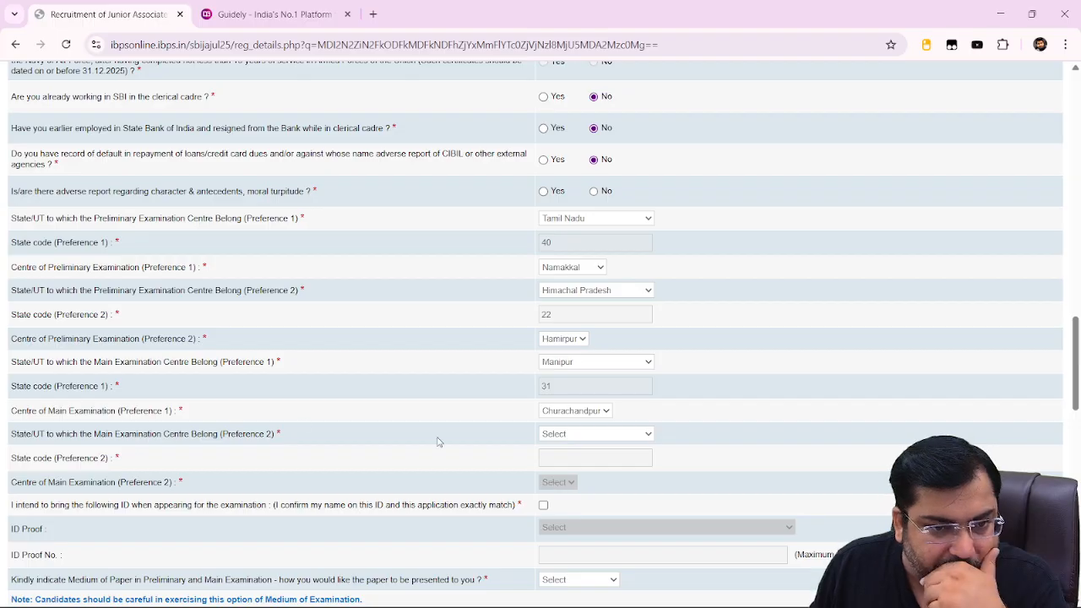
pyautogui.click(619, 434)
pyautogui.click(585, 401)
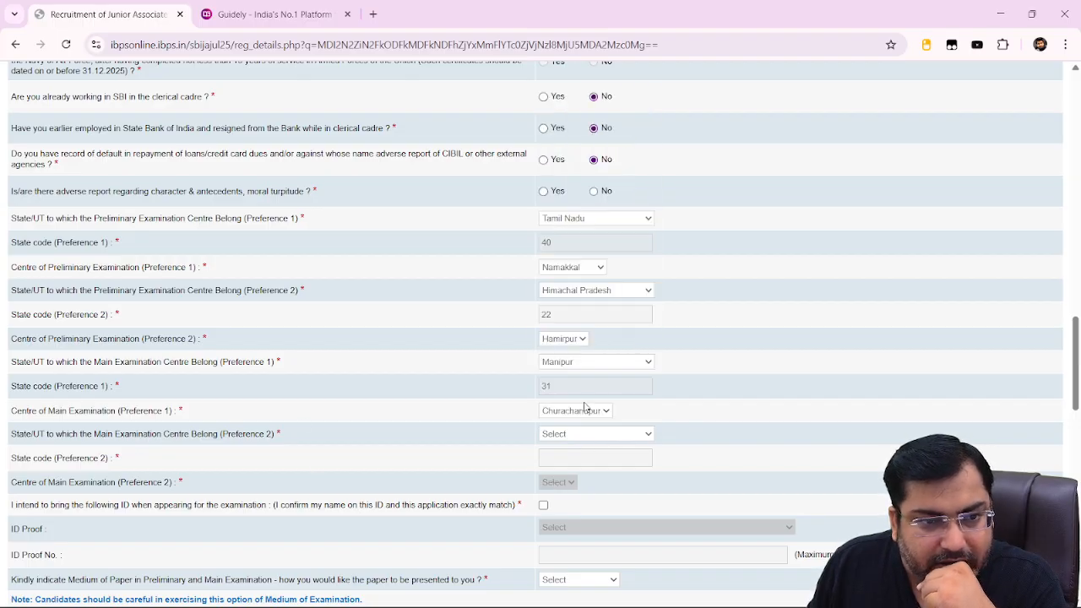
pyautogui.scroll(-2, 557, 337)
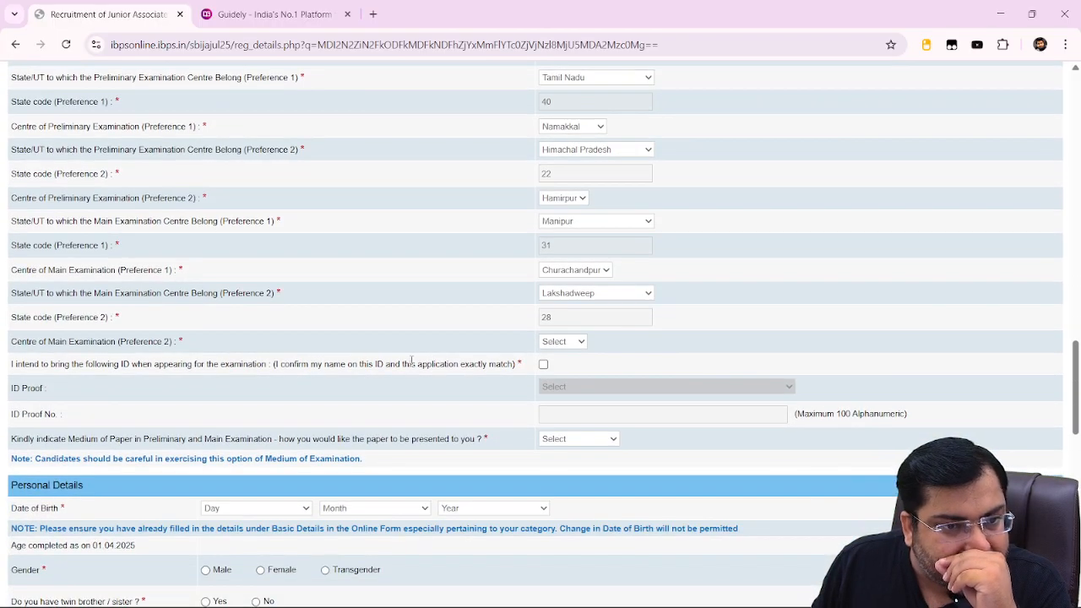
pyautogui.click(557, 341)
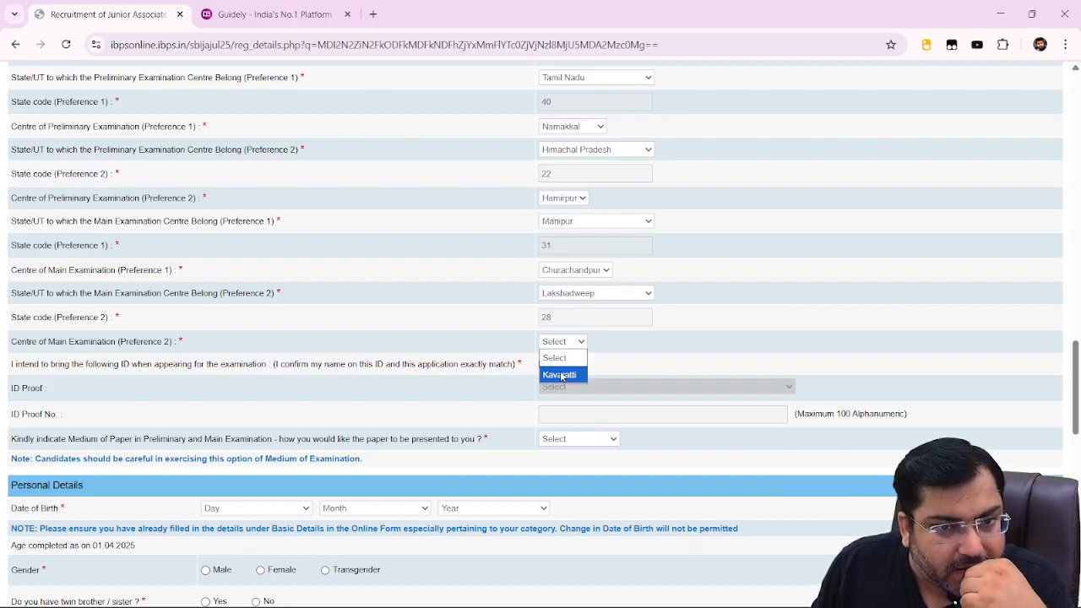
pyautogui.click(562, 375)
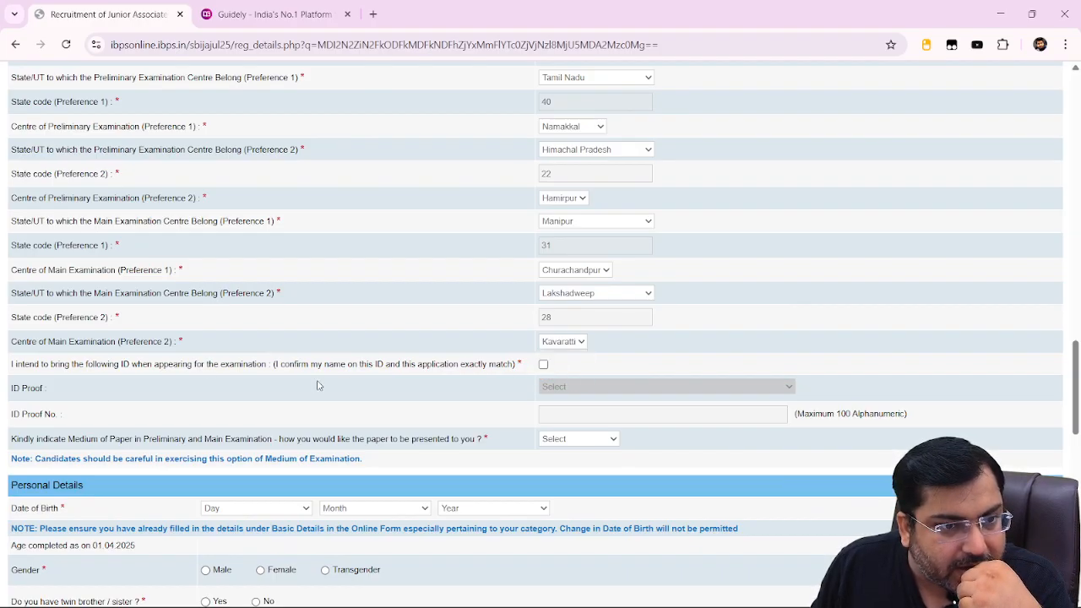
# Tick the ID declaration and choose Aadhar Card as the ID proof.
pyautogui.click(543, 364)
pyautogui.click(557, 386)
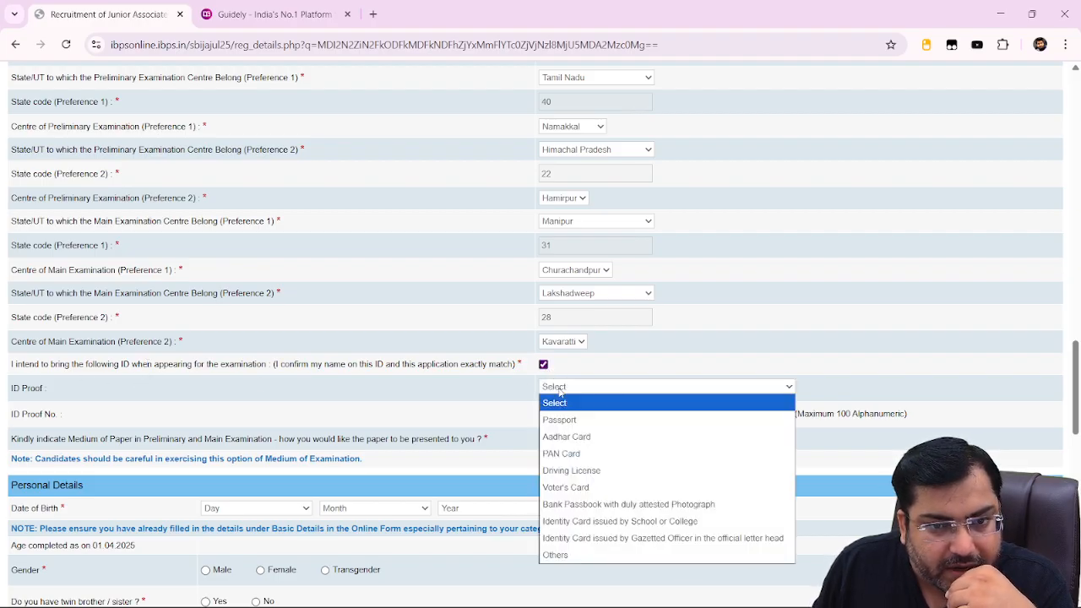
pyautogui.click(582, 473)
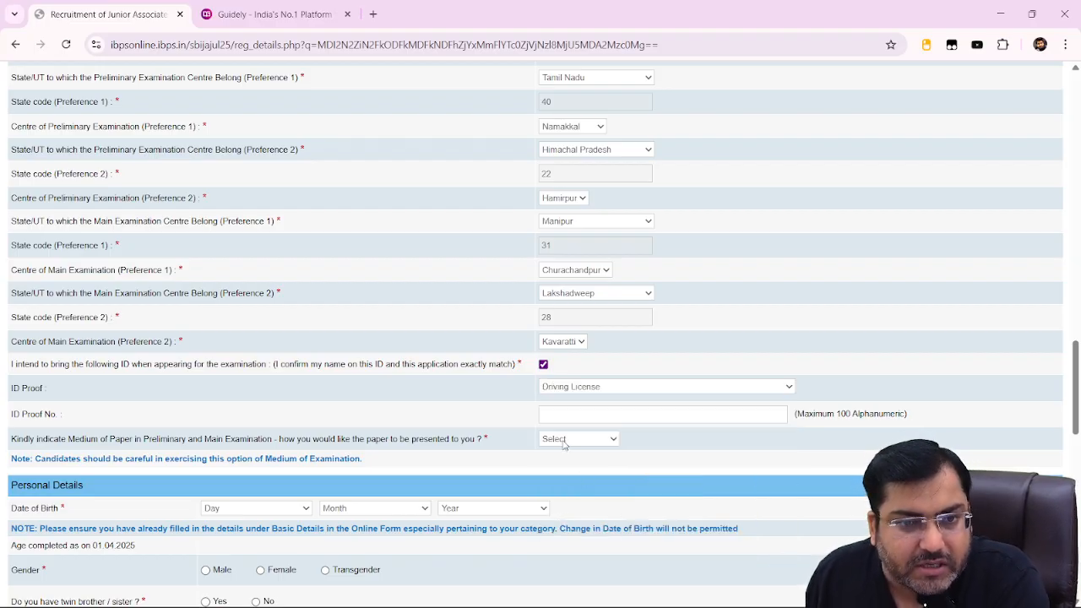
pyautogui.click(658, 393)
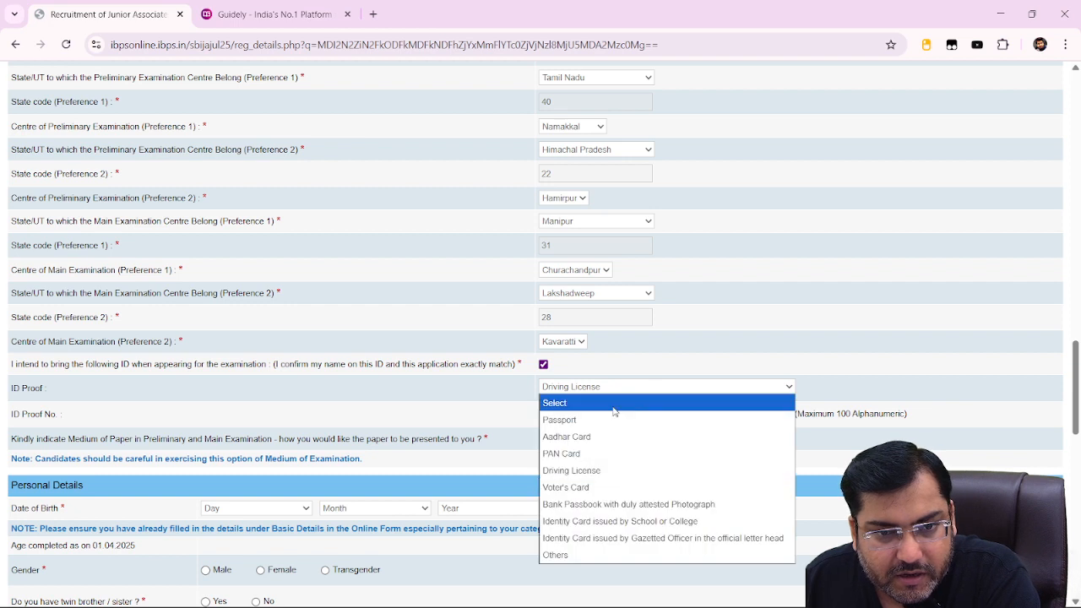
pyautogui.click(578, 441)
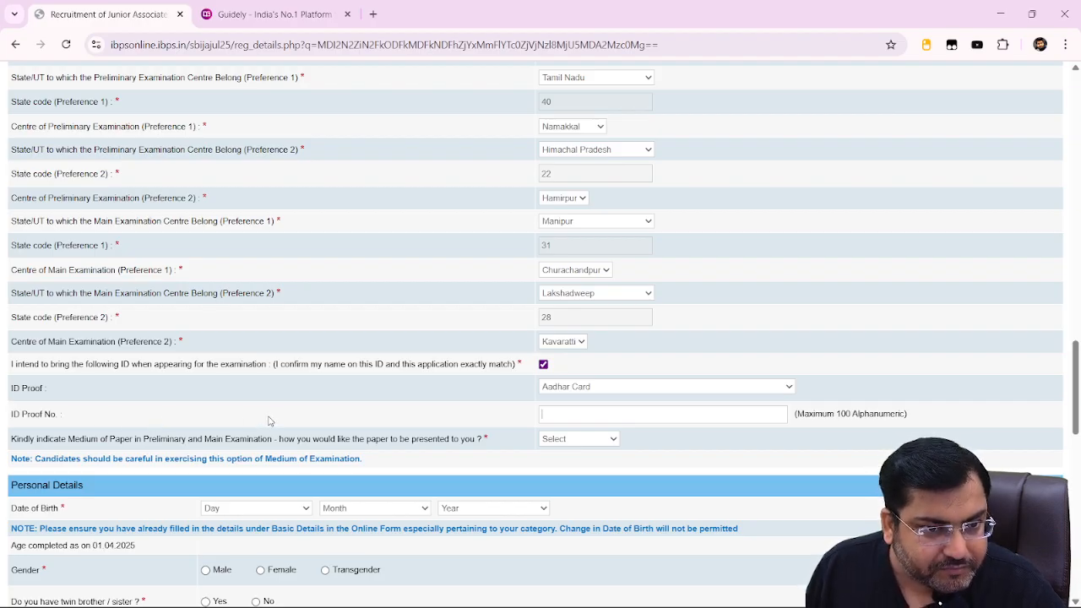
# Set the paper medium to English and Hindi, keeping Aadhar Card as ID proof.
pyautogui.scroll(-1, 268, 421)
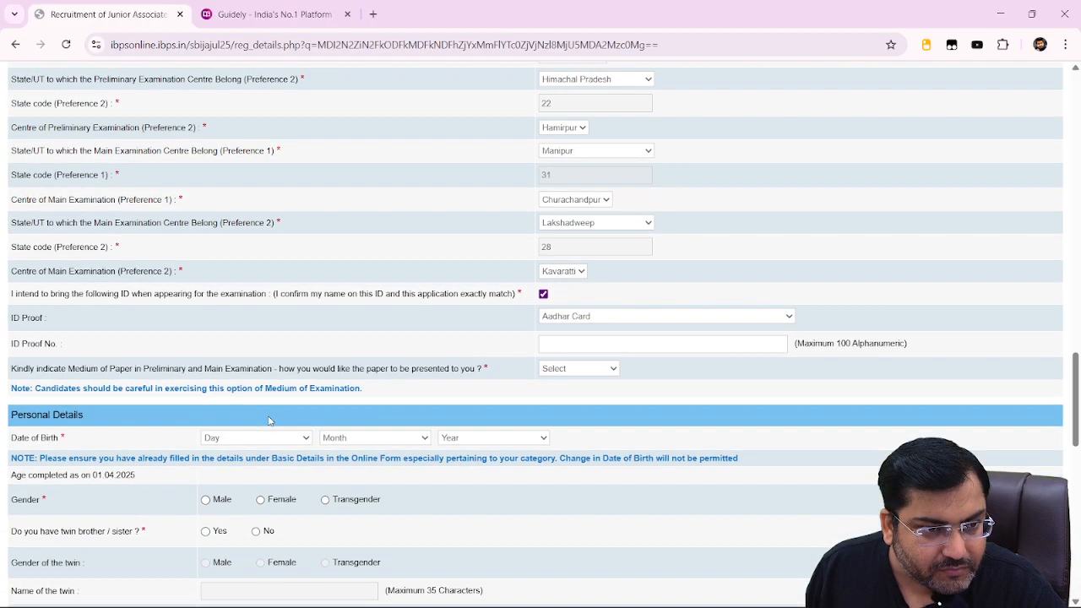
pyautogui.click(596, 371)
pyautogui.click(603, 340)
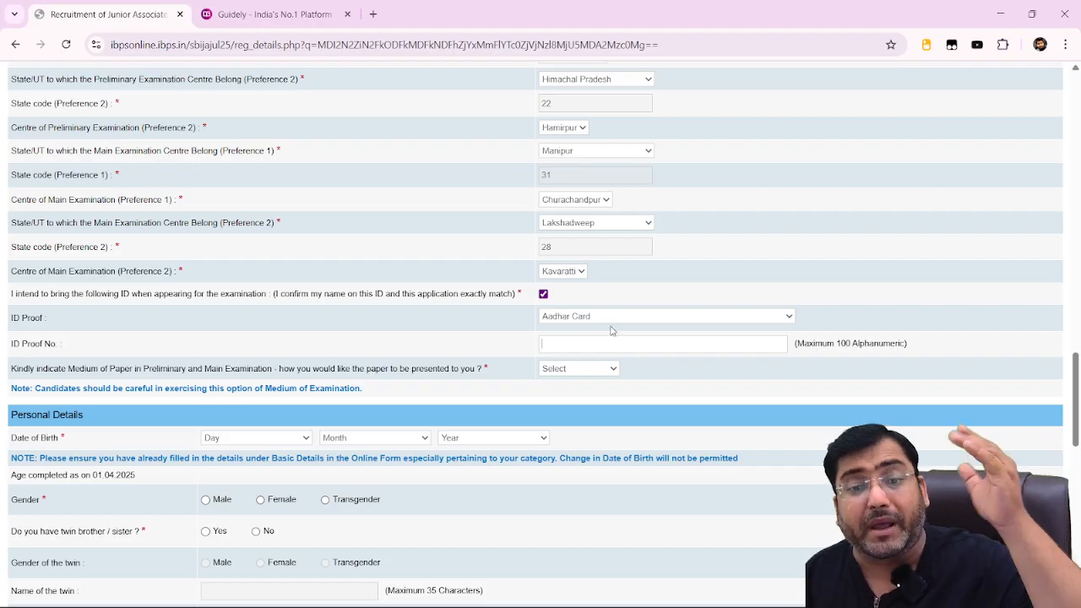
pyautogui.click(584, 339)
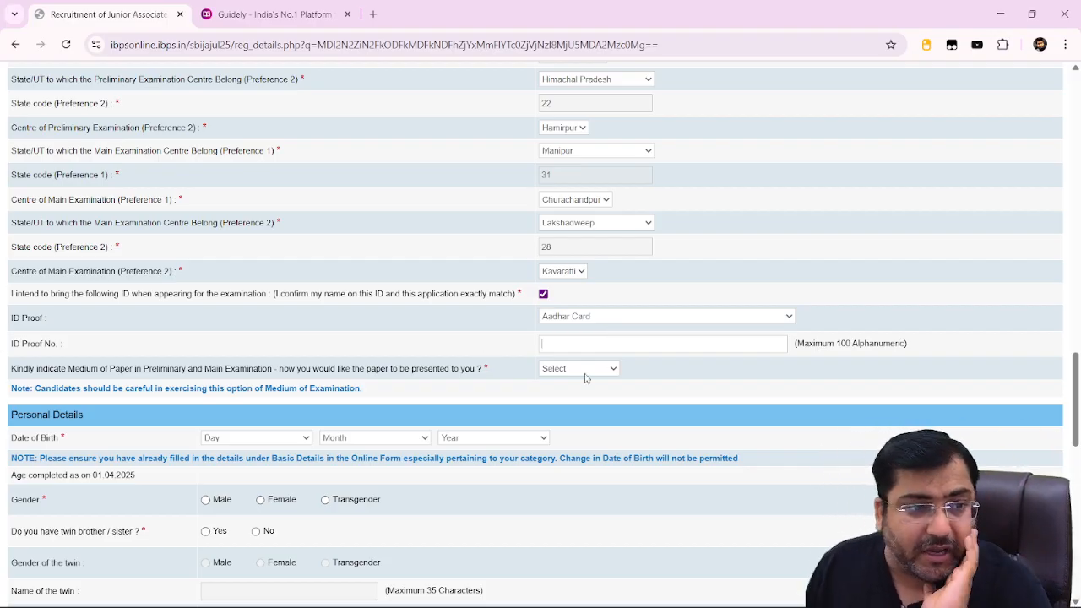
pyautogui.click(588, 317)
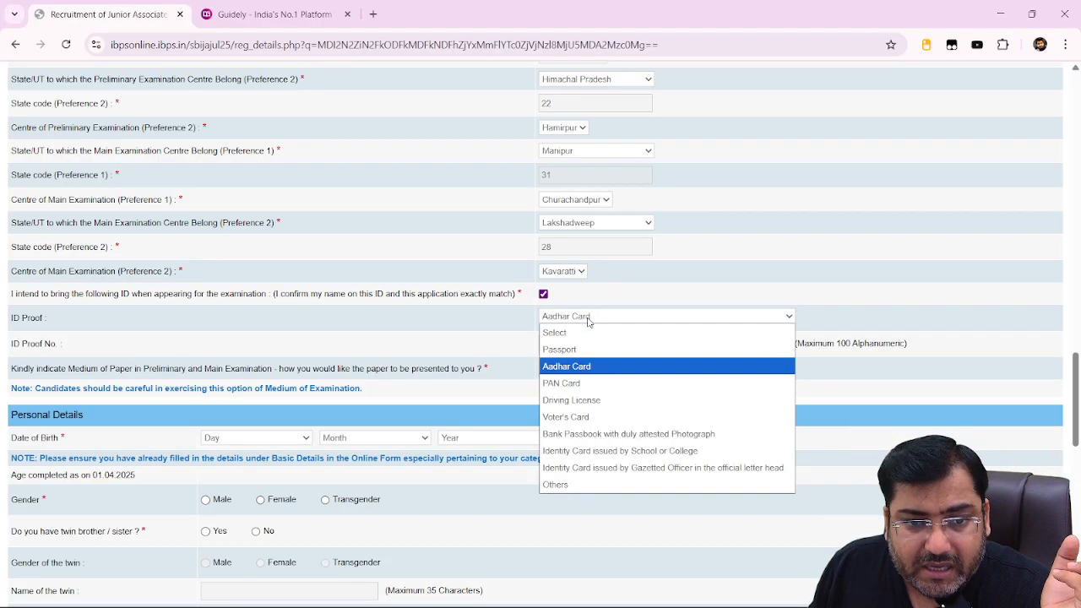
pyautogui.click(588, 319)
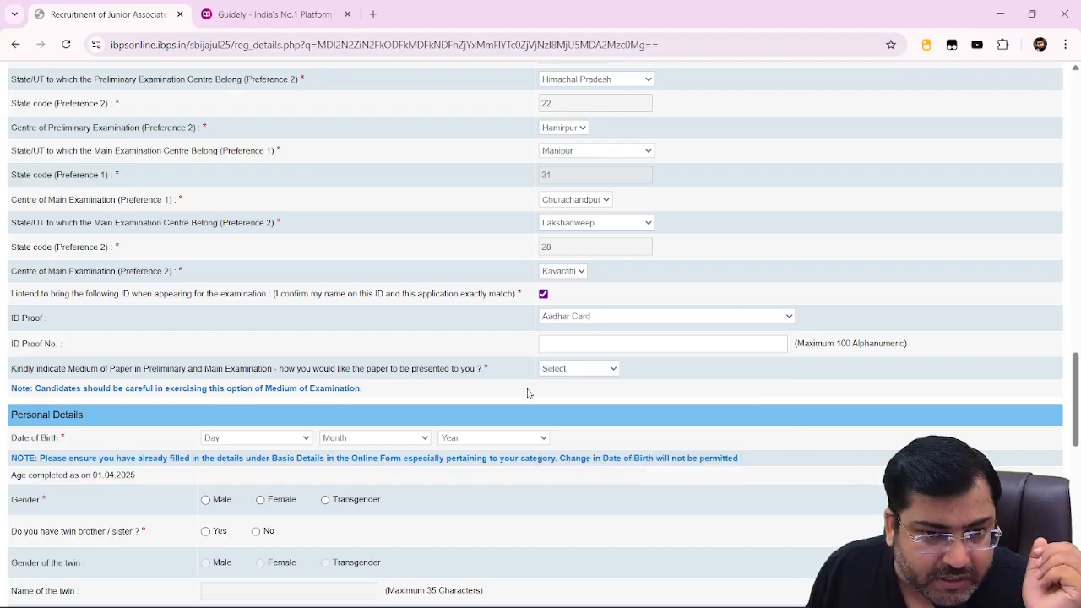
pyautogui.click(565, 372)
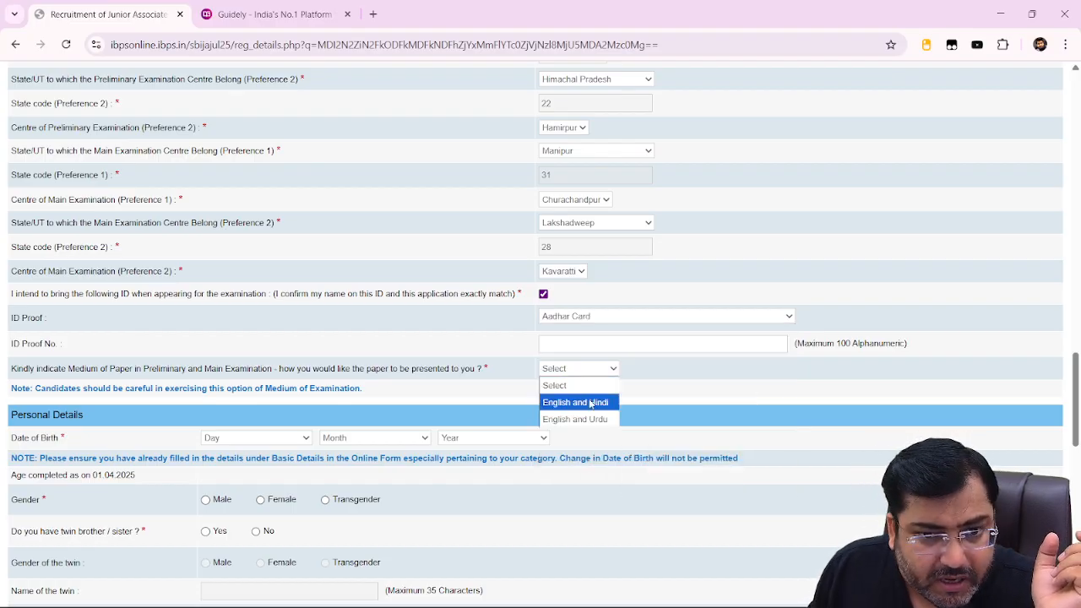
pyautogui.click(588, 403)
pyautogui.scroll(-2, 387, 448)
# Set the date of birth to 05 March 2000.
pyautogui.click(241, 225)
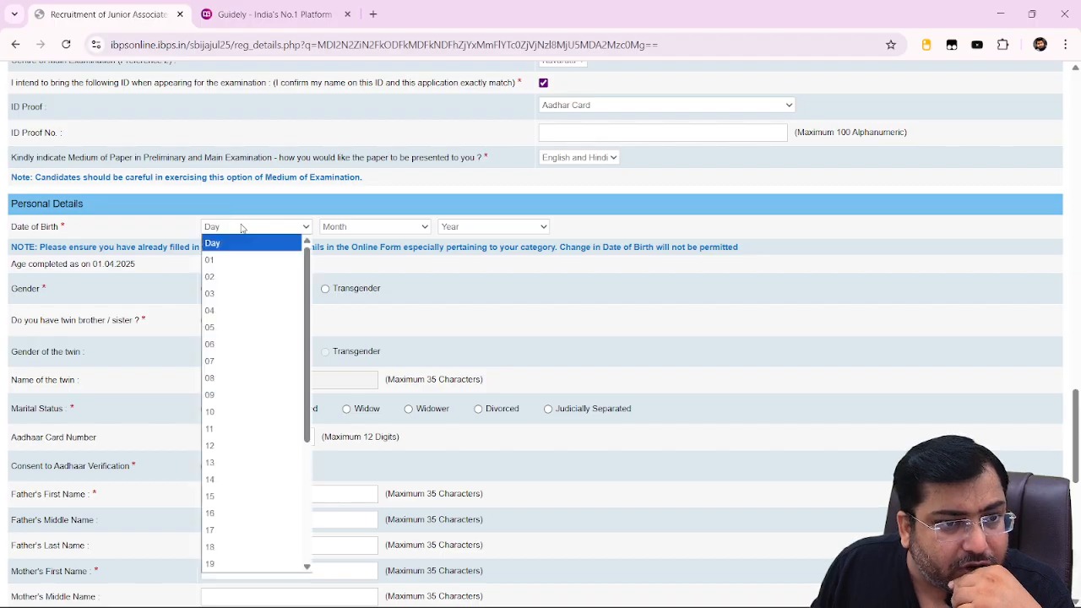
pyautogui.click(224, 327)
pyautogui.click(380, 228)
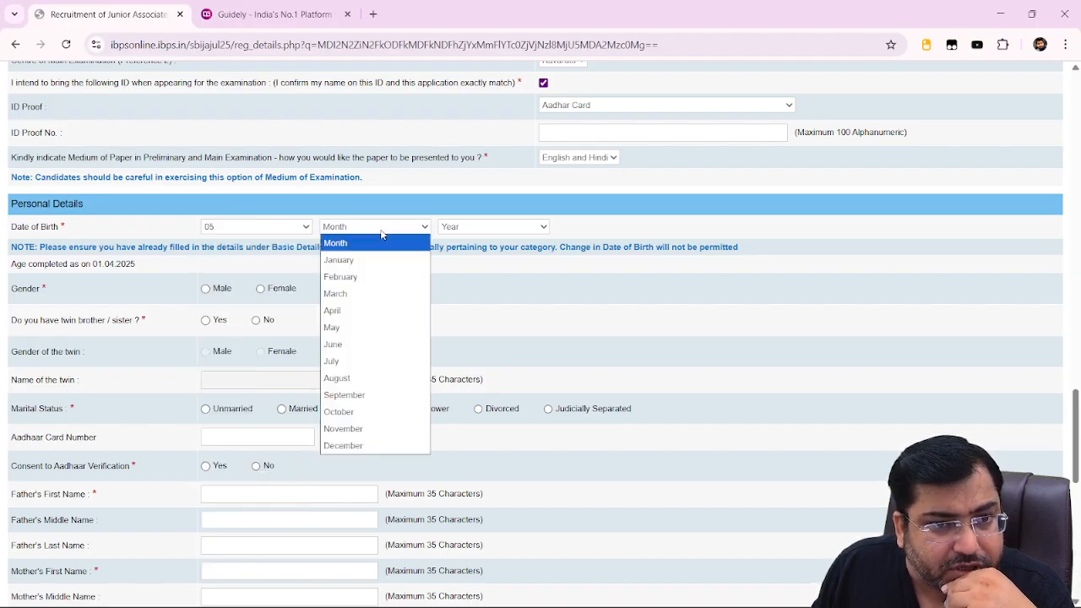
pyautogui.click(362, 296)
pyautogui.click(512, 225)
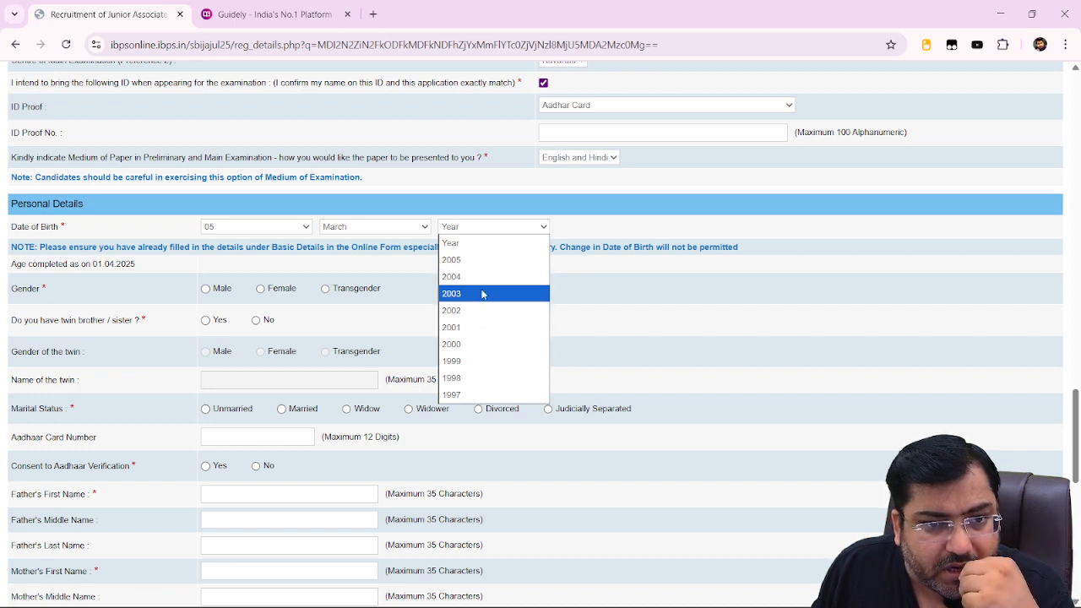
pyautogui.click(467, 344)
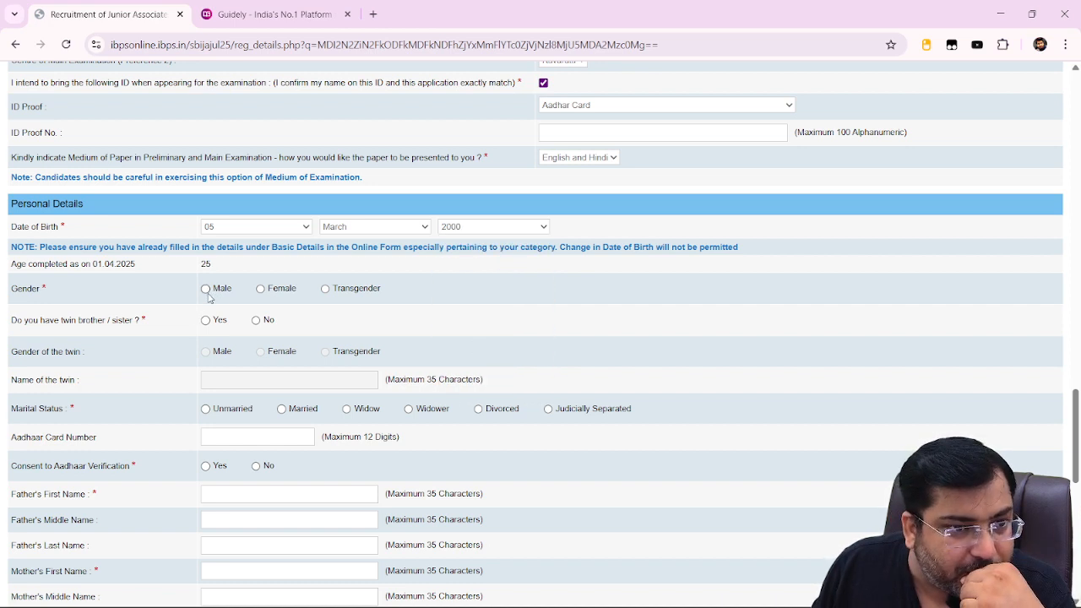
# Mark Male, no twin, Unmarried, and No for Aadhaar verification consent.
pyautogui.click(206, 290)
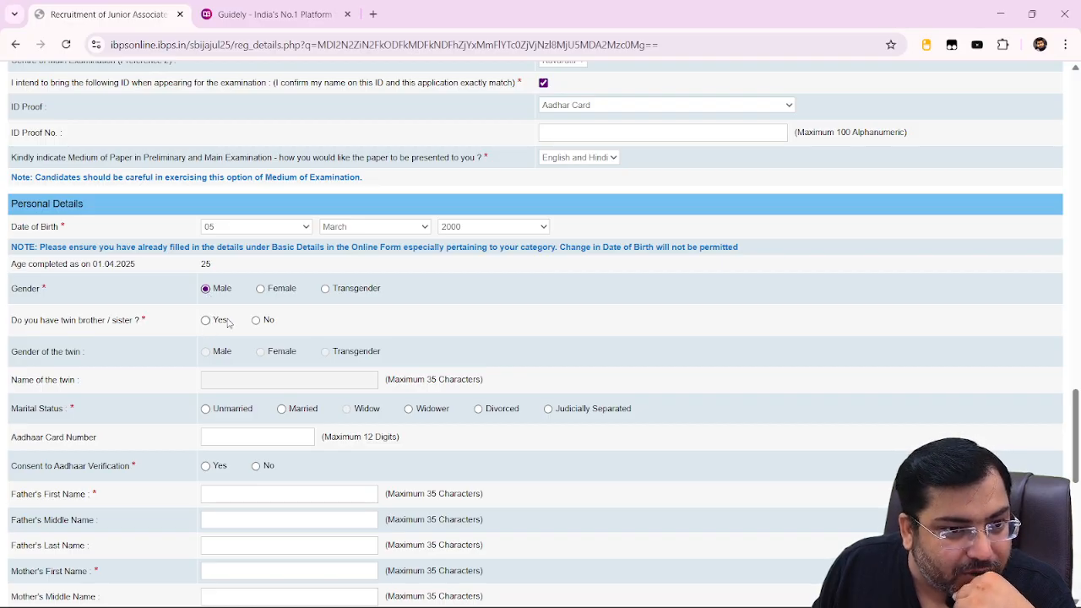
pyautogui.click(256, 320)
pyautogui.scroll(-1, 236, 328)
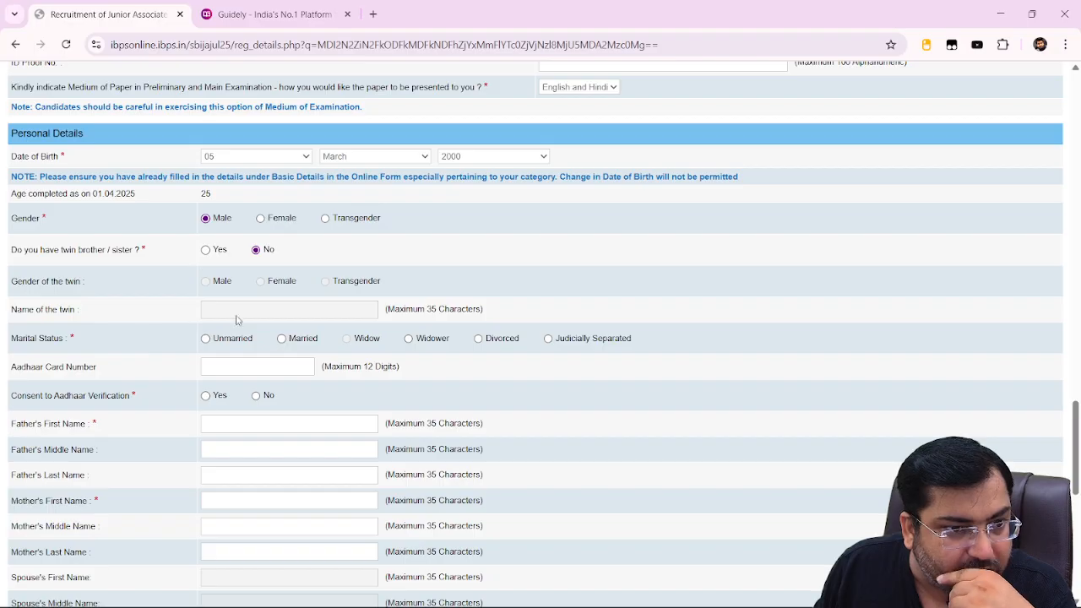
pyautogui.click(205, 338)
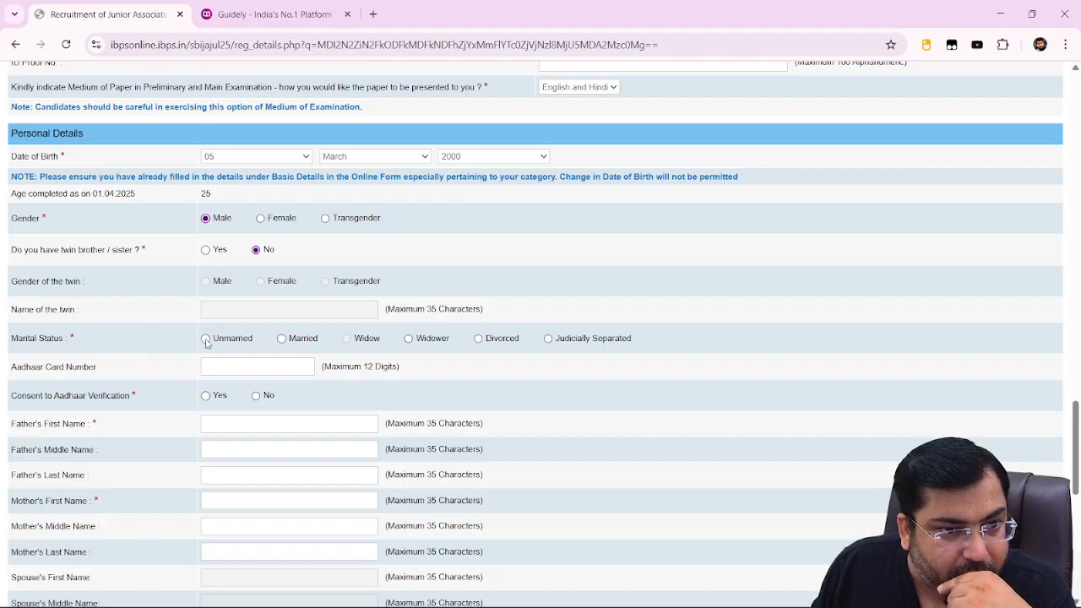
pyautogui.scroll(-1, 212, 338)
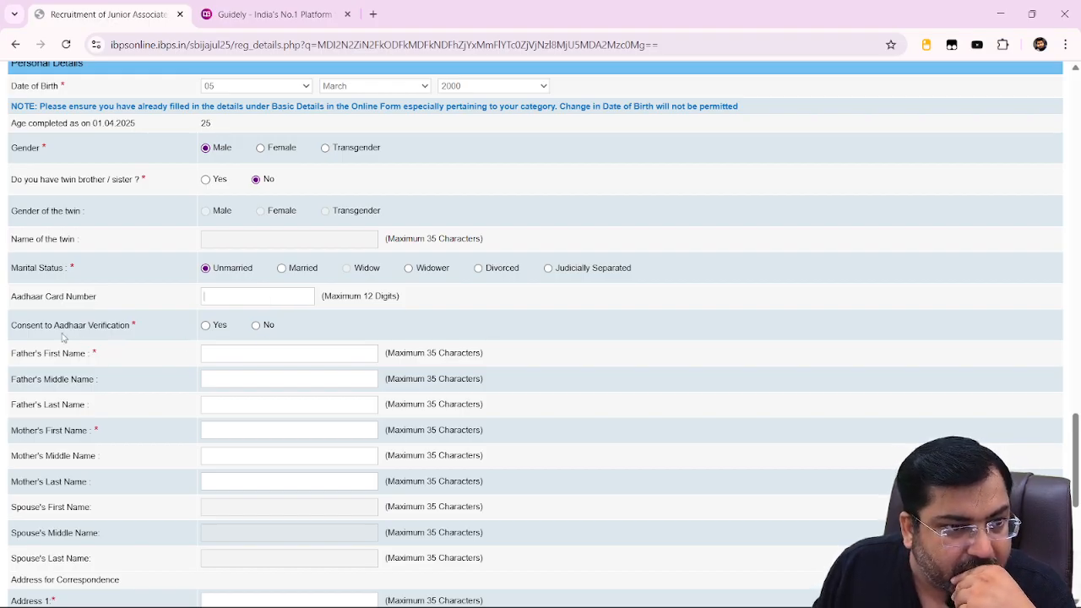
pyautogui.click(205, 325)
pyautogui.click(256, 326)
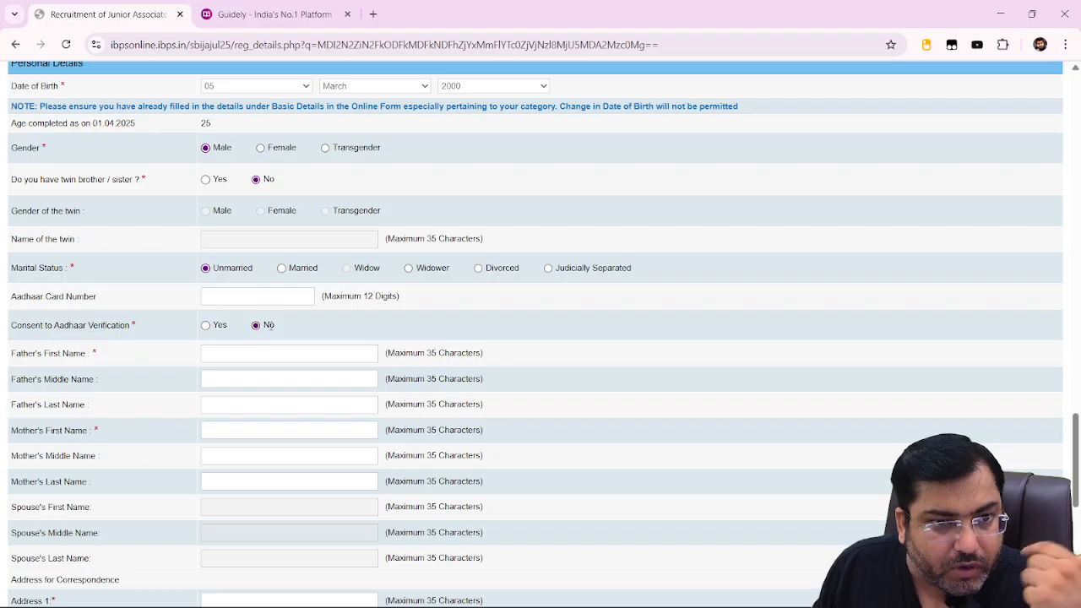
pyautogui.scroll(-2, 270, 331)
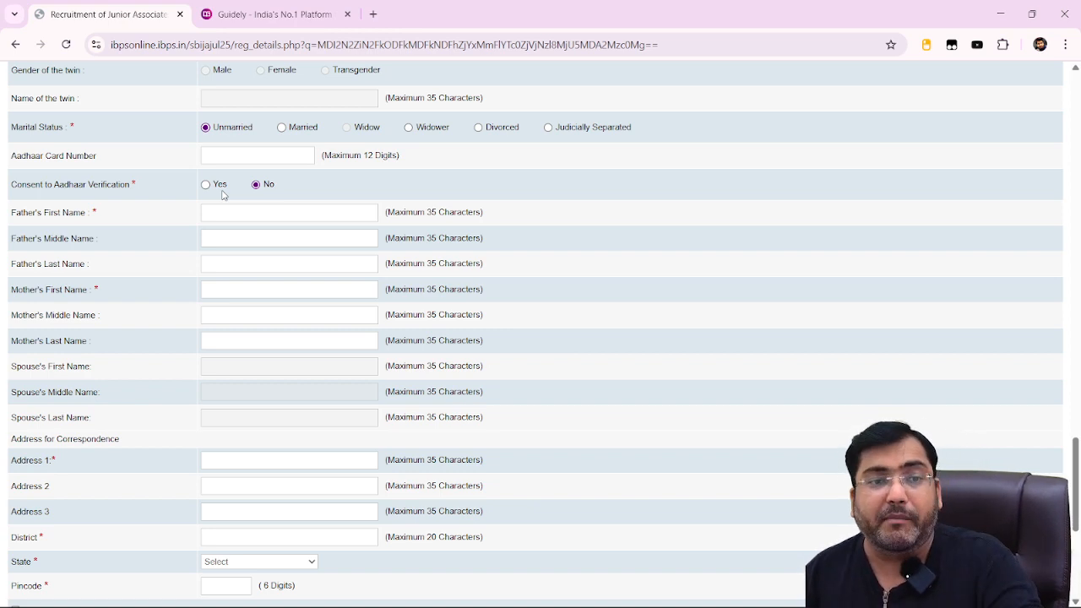
# Enter the father's first name and last name.
pyautogui.click(295, 217)
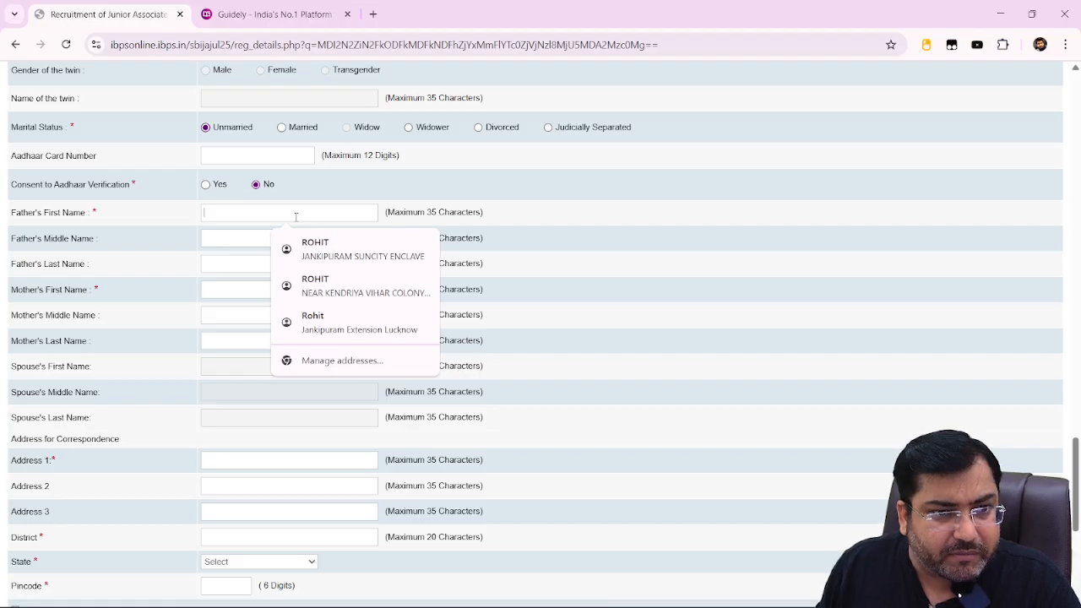
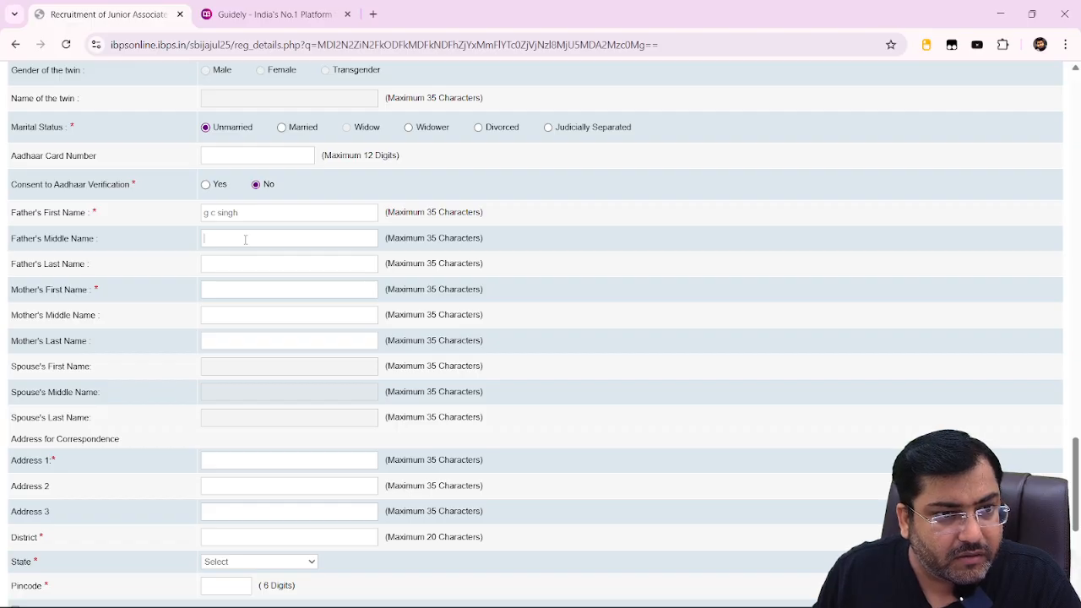
pyautogui.click(249, 264)
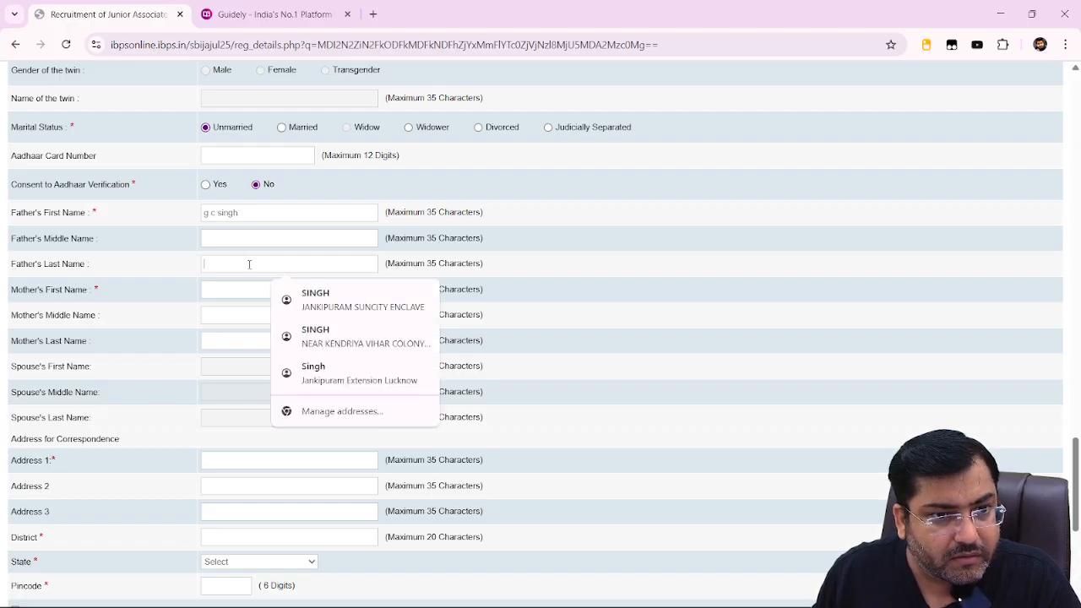
pyautogui.write('si gh')
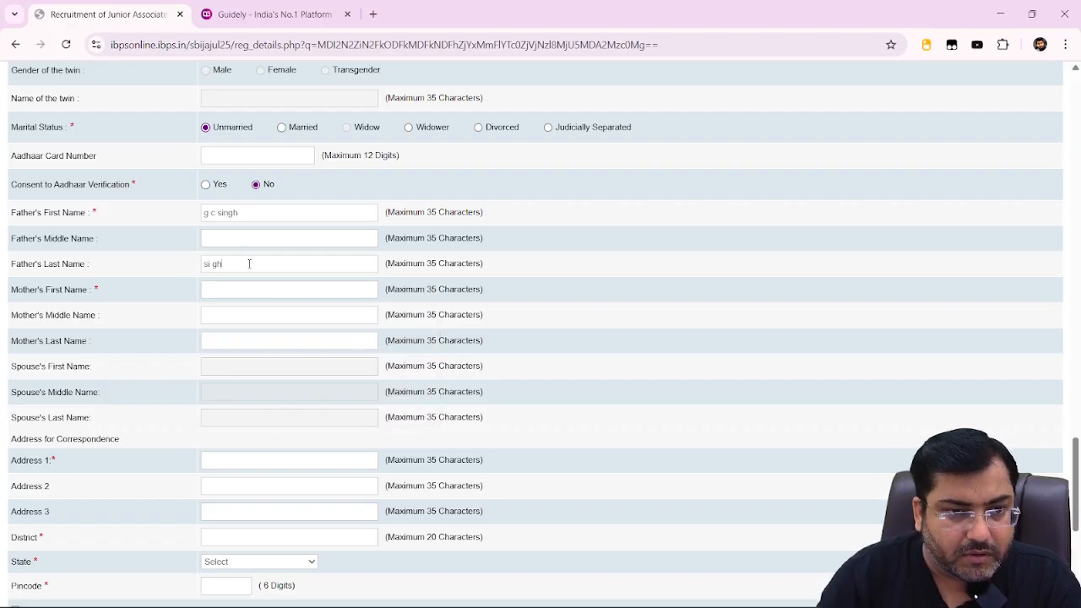
pyautogui.press('BackSpace')
pyautogui.press('BackSpace')
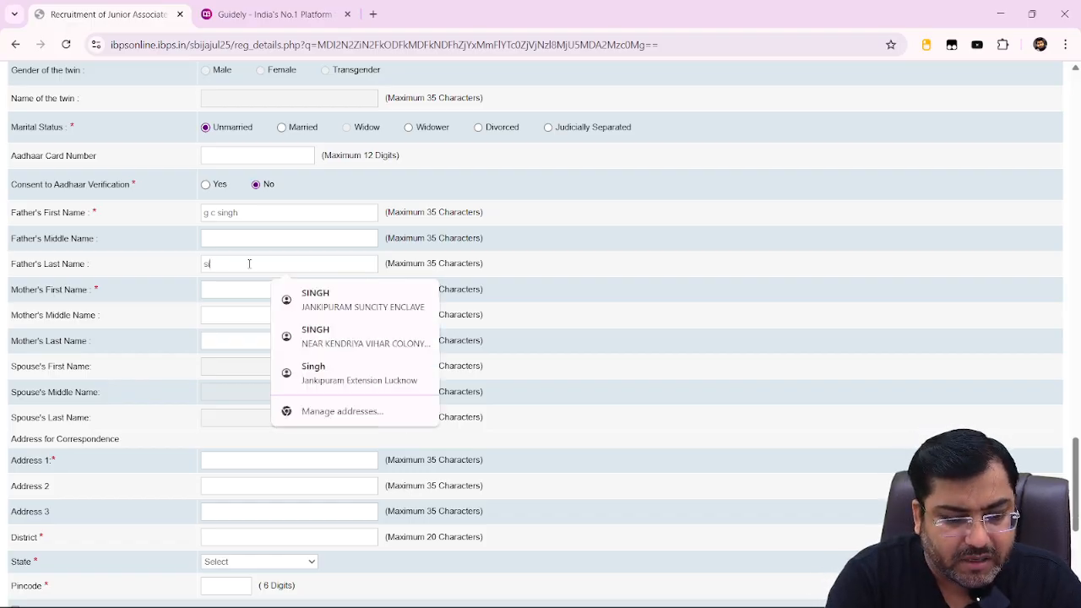
pyautogui.write('ngh')
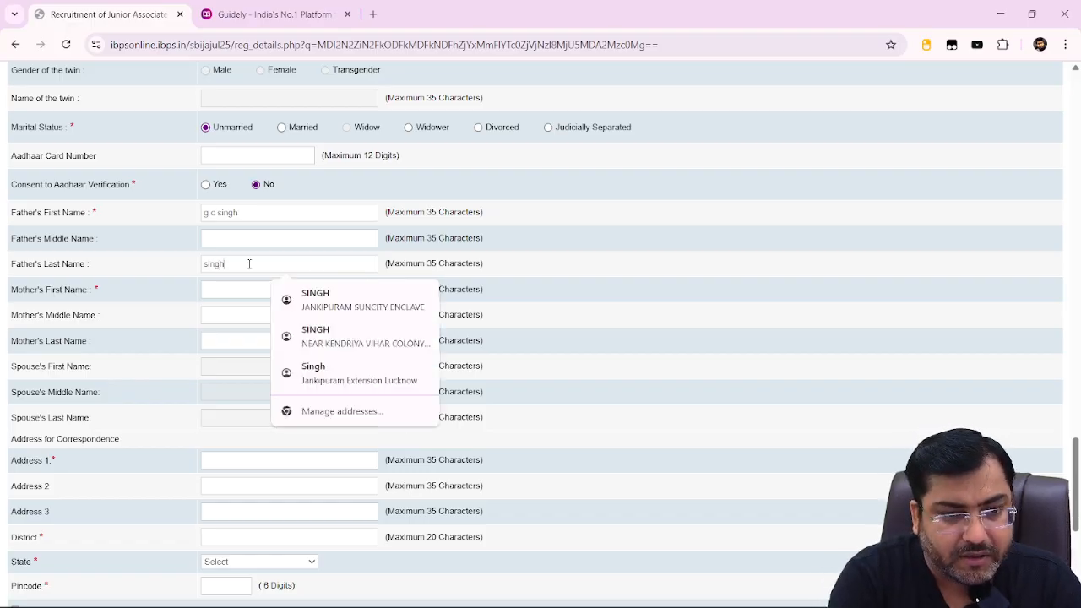
# Enter the mother's middle name and last name.
pyautogui.click(244, 314)
pyautogui.write('dev')
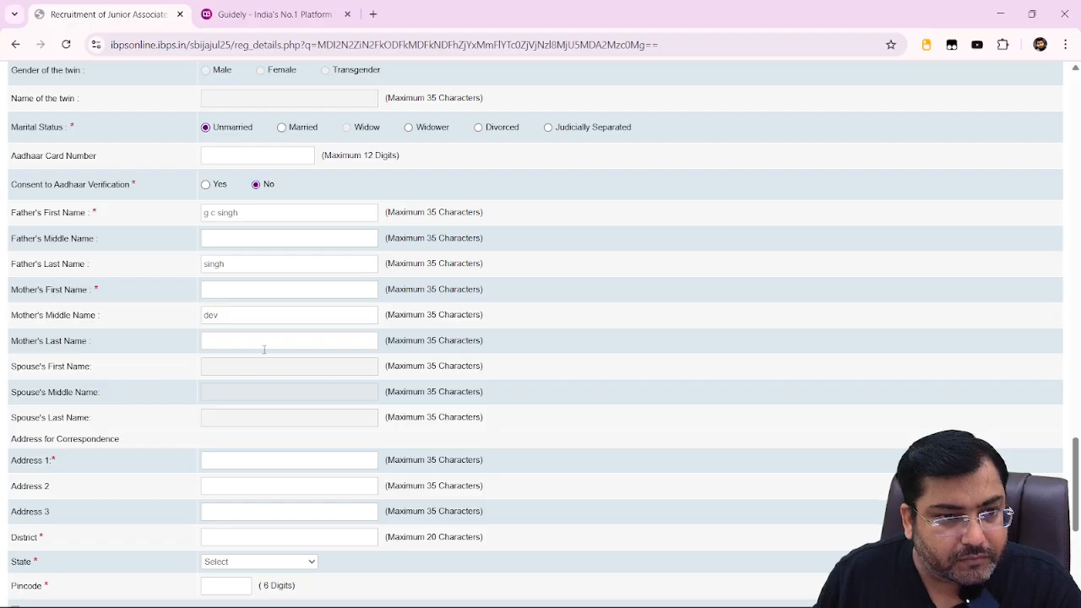
pyautogui.click(266, 341)
pyautogui.write('k')
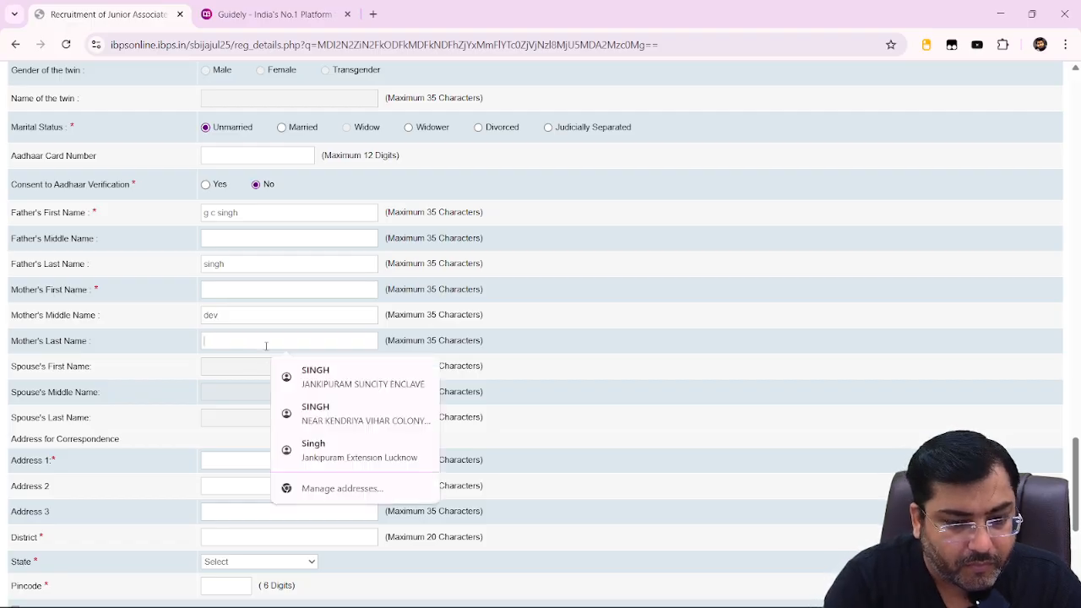
pyautogui.write('umari')
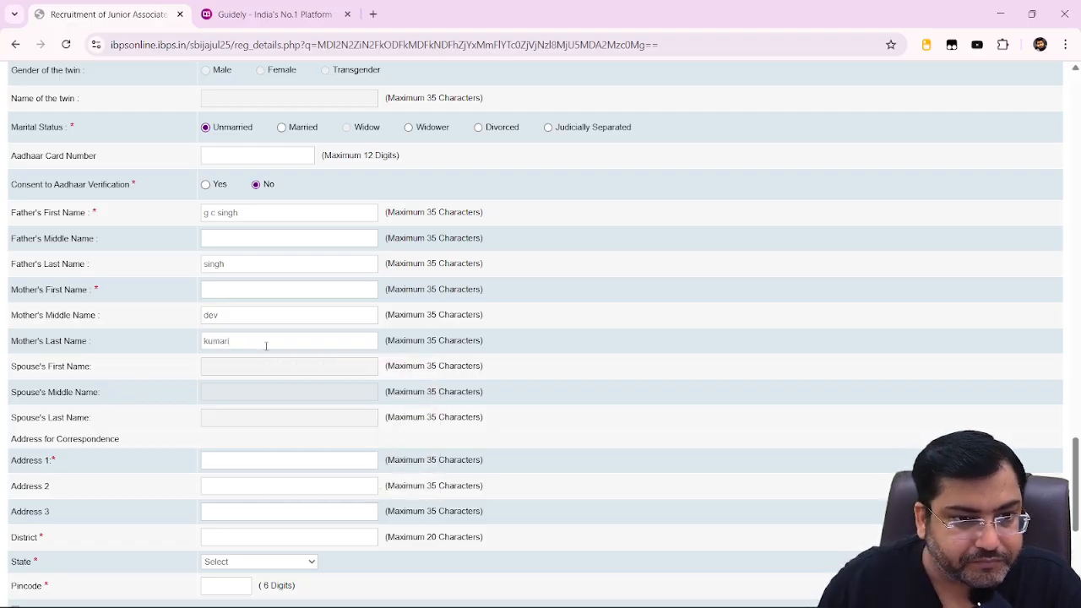
pyautogui.scroll(-2, 268, 393)
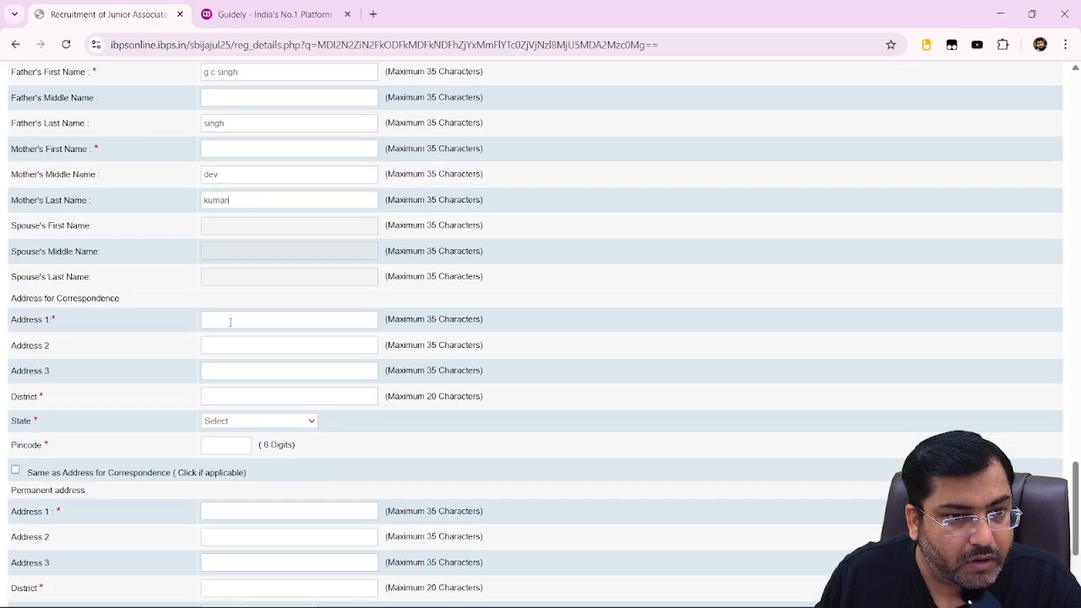
# Autofill the correspondence address and make the permanent address the same.
pyautogui.click(230, 322)
pyautogui.click(332, 365)
pyautogui.scroll(-1, 358, 368)
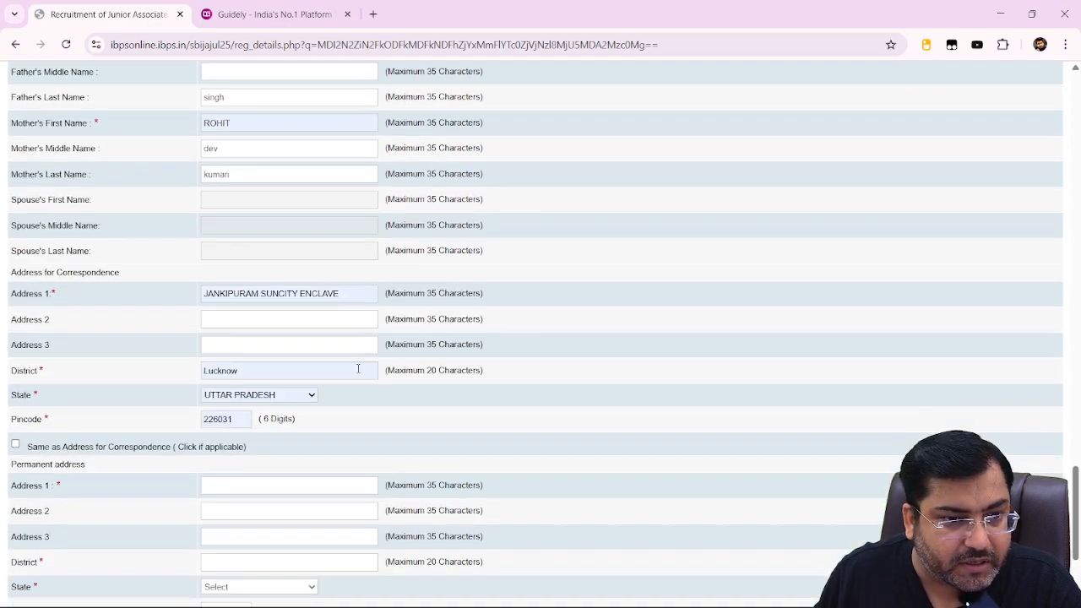
pyautogui.scroll(-1, 358, 368)
pyautogui.click(82, 404)
# Bill GST to the correspondence address and validate the form.
pyautogui.scroll(-2, 254, 422)
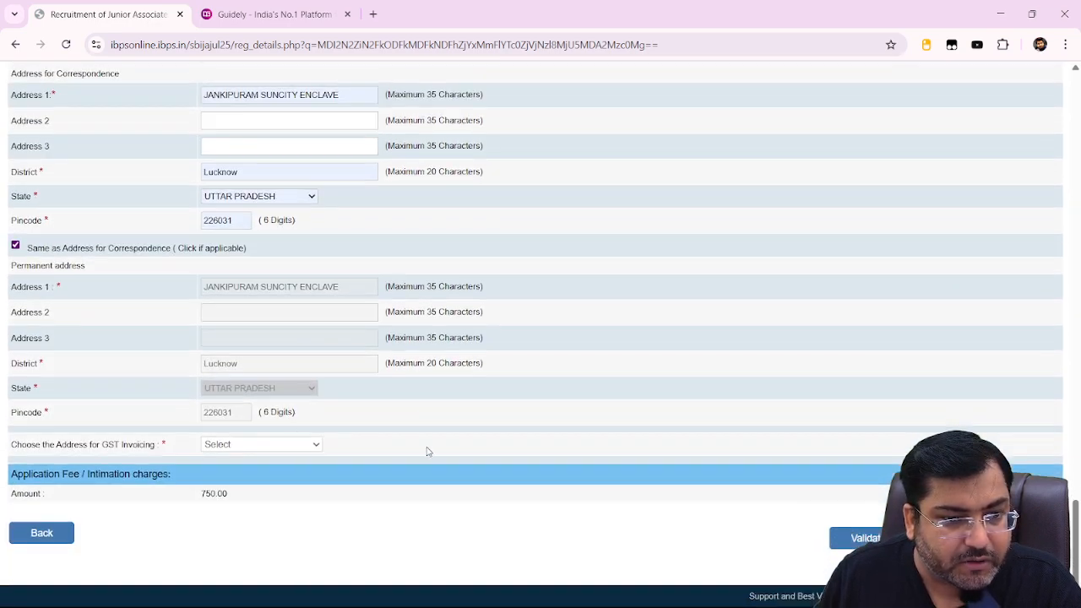
pyautogui.click(254, 445)
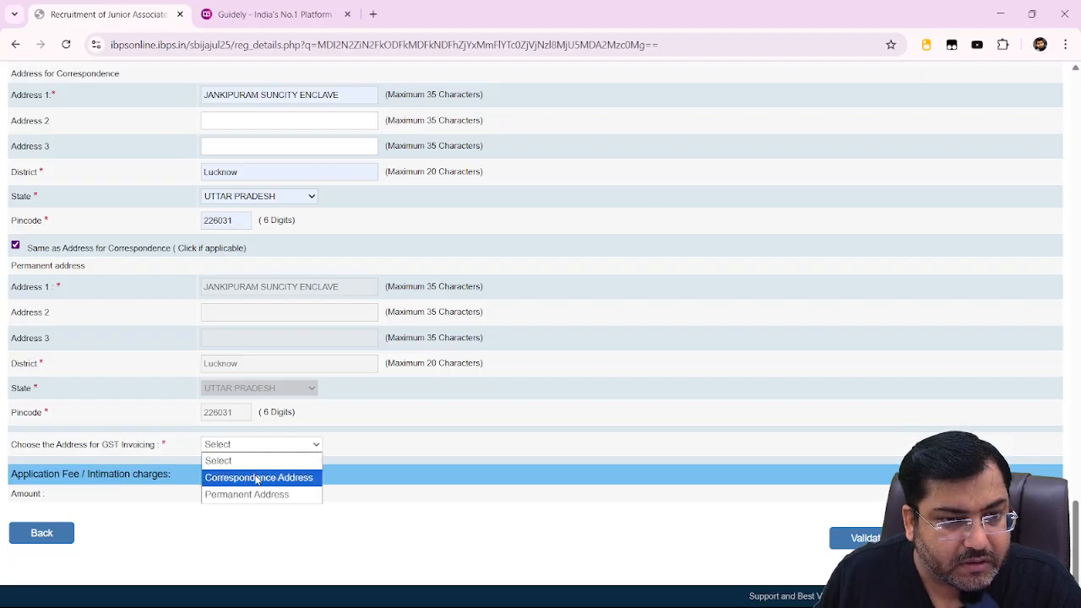
pyautogui.click(258, 478)
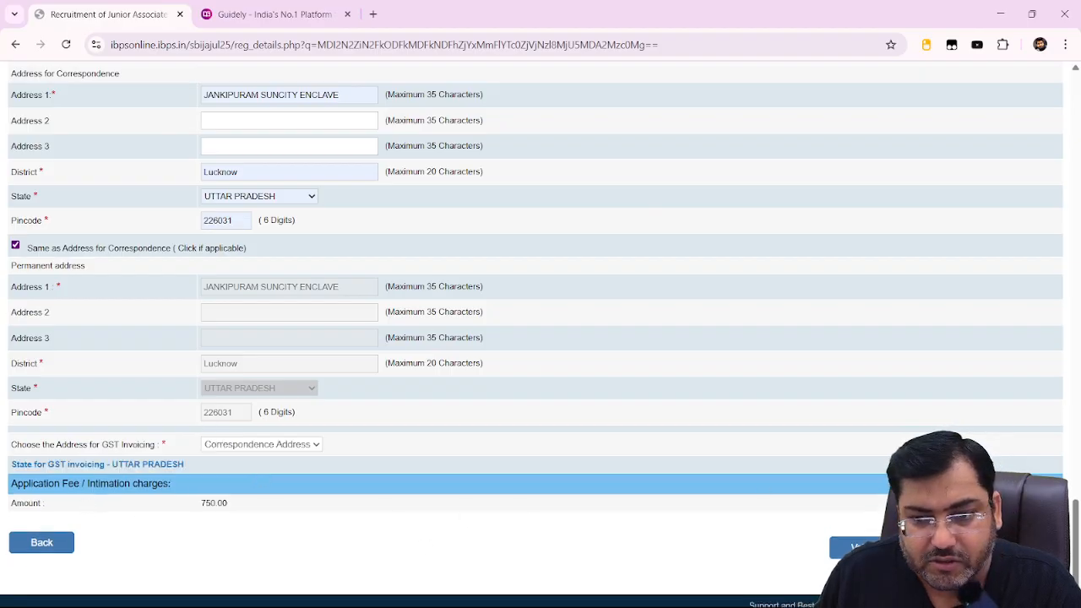
pyautogui.click(855, 548)
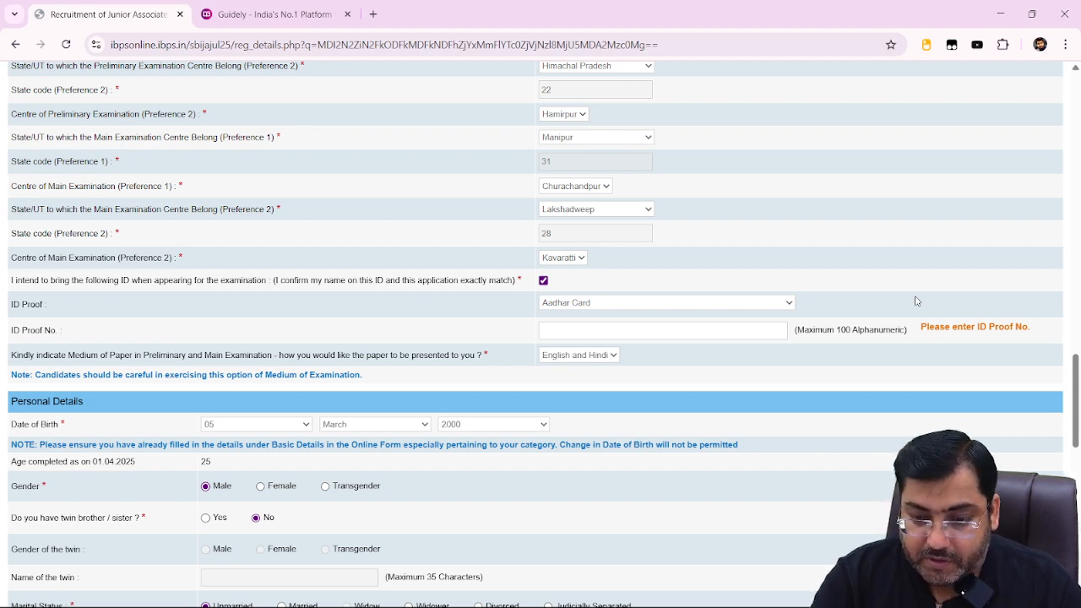
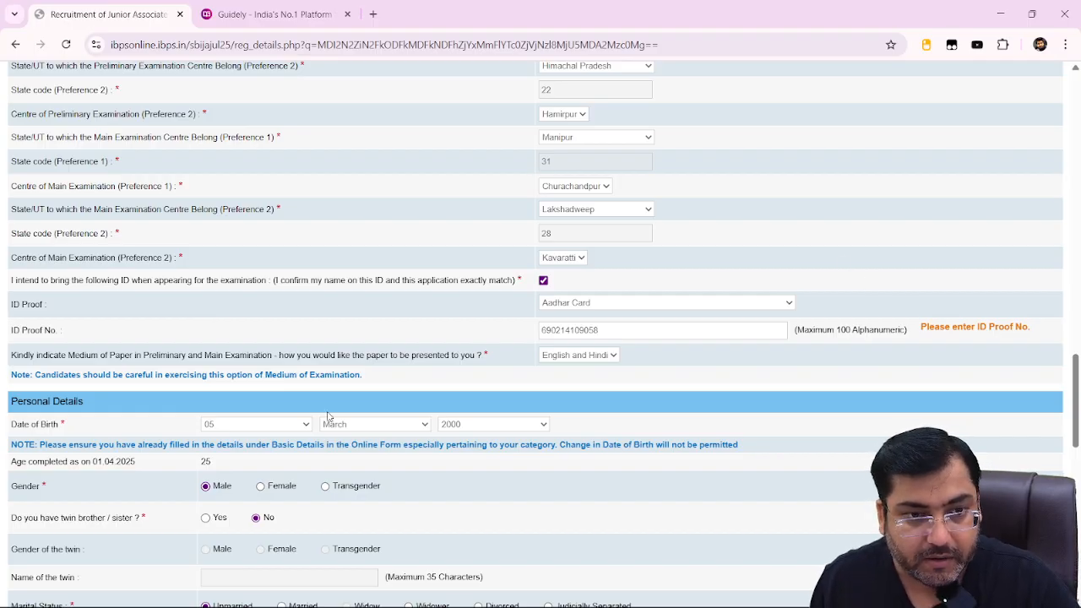
# Enter the Aadhaar number as ID proof number and review the exam centre entries.
pyautogui.scroll(-4, 338, 422)
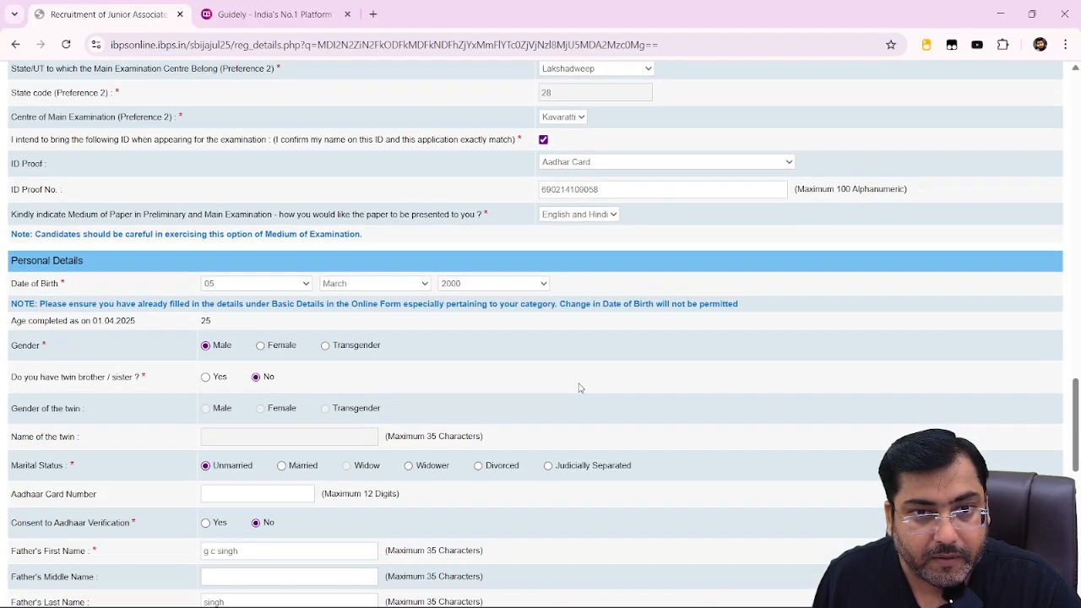
pyautogui.scroll(-3, 580, 389)
pyautogui.scroll(10, 582, 389)
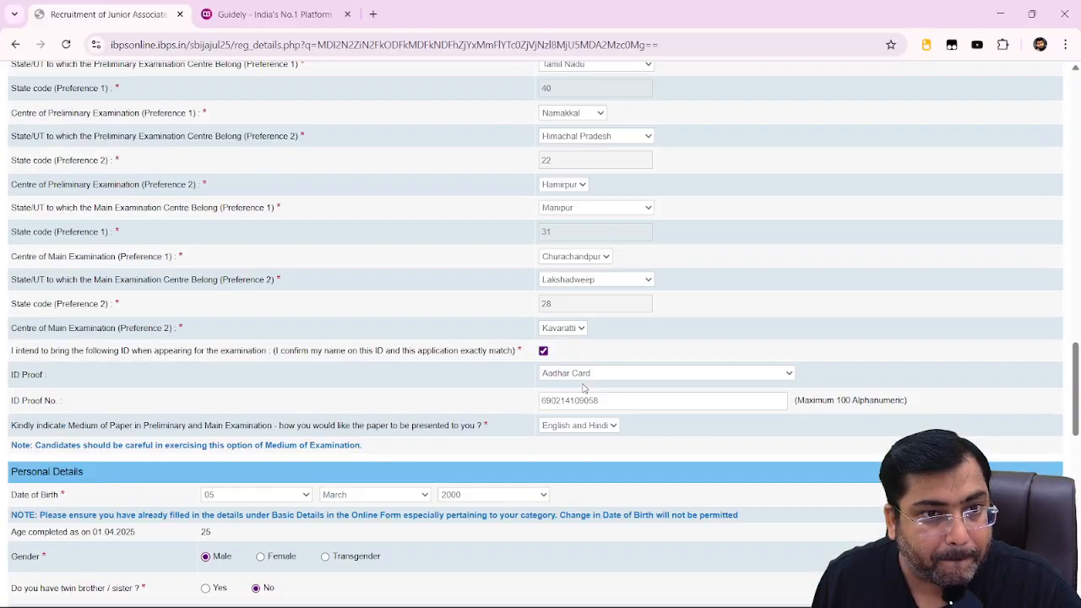
pyautogui.scroll(10, 581, 388)
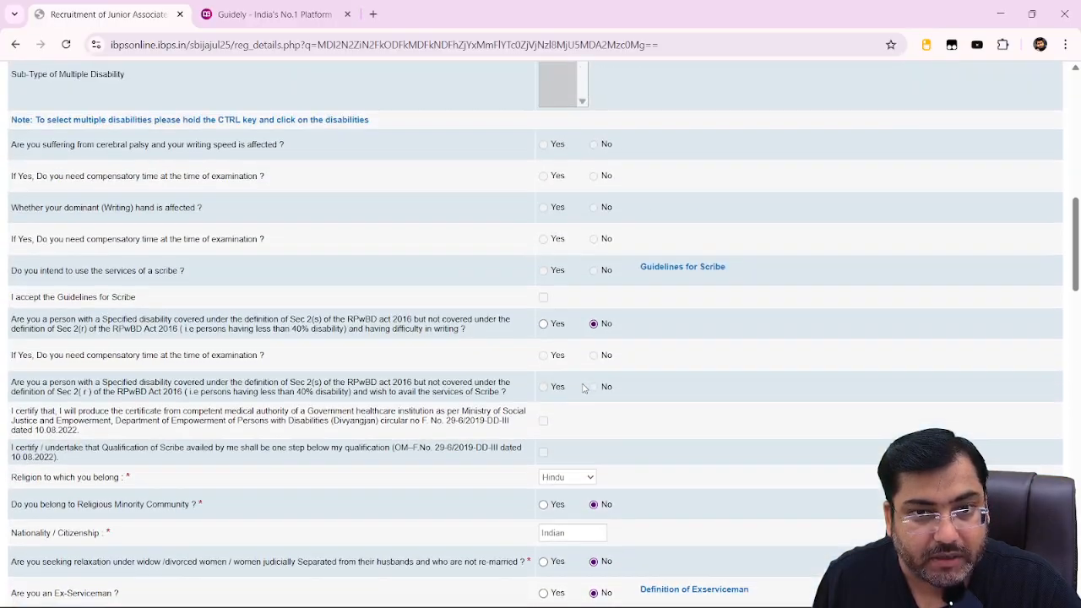
pyautogui.scroll(5, 582, 389)
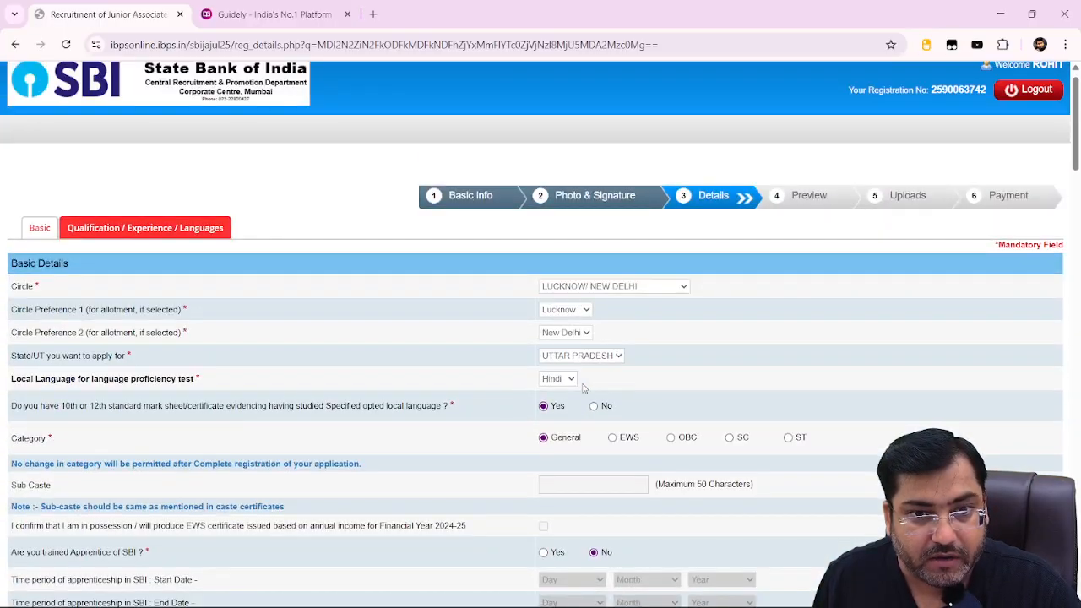
pyautogui.scroll(-20, 582, 388)
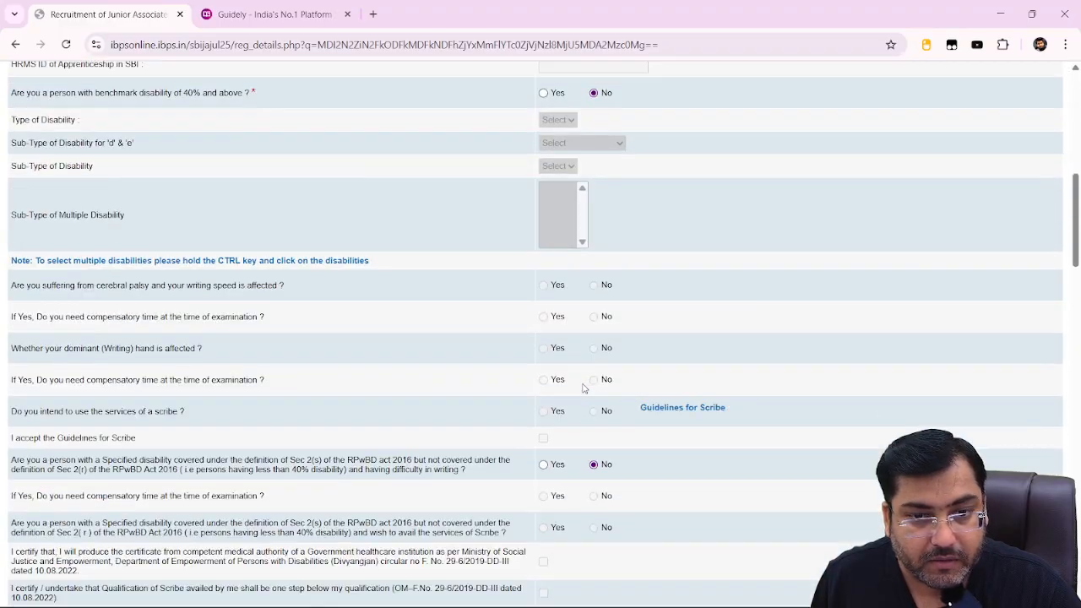
pyautogui.scroll(-8, 582, 388)
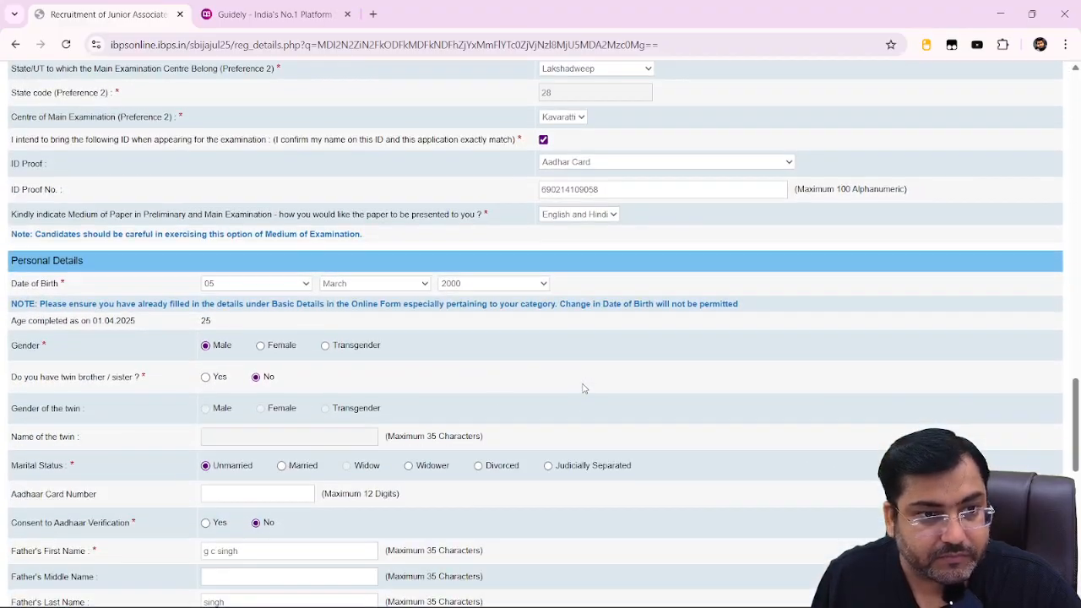
pyautogui.scroll(-5, 792, 425)
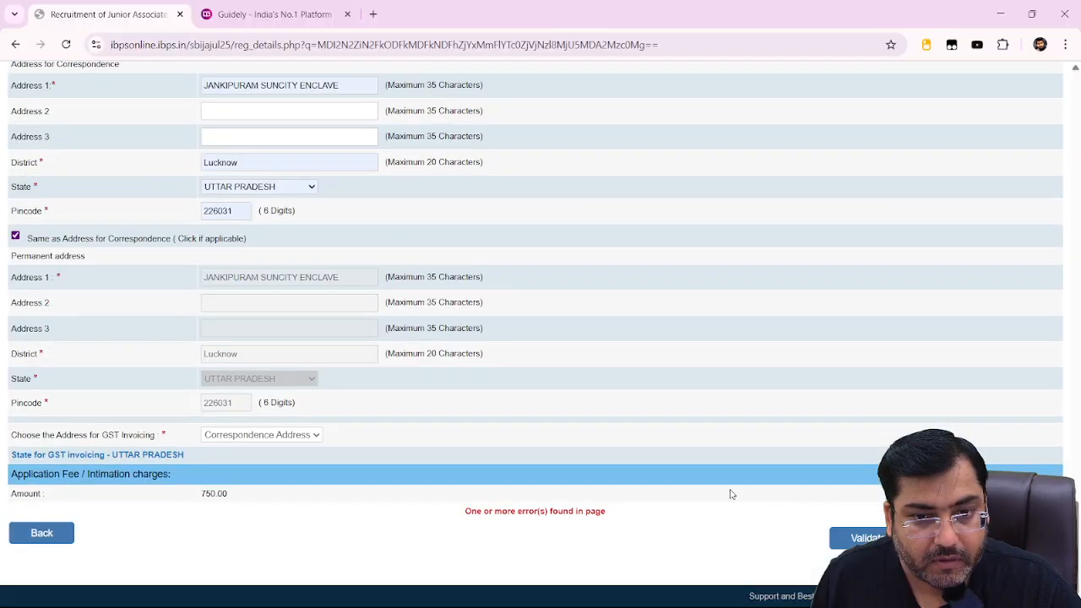
pyautogui.scroll(12, 555, 422)
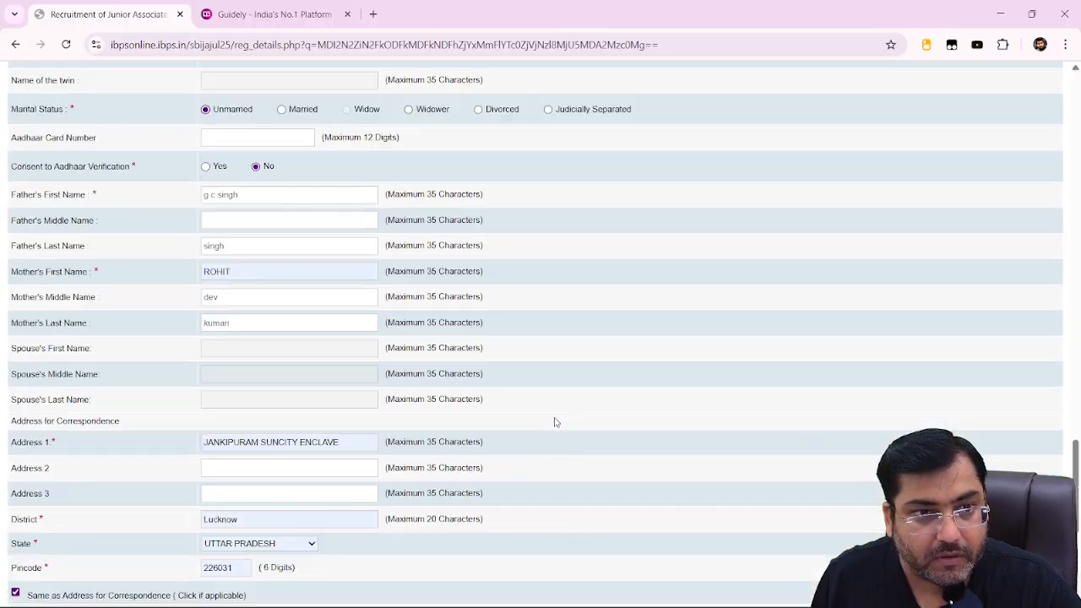
pyautogui.scroll(8, 555, 422)
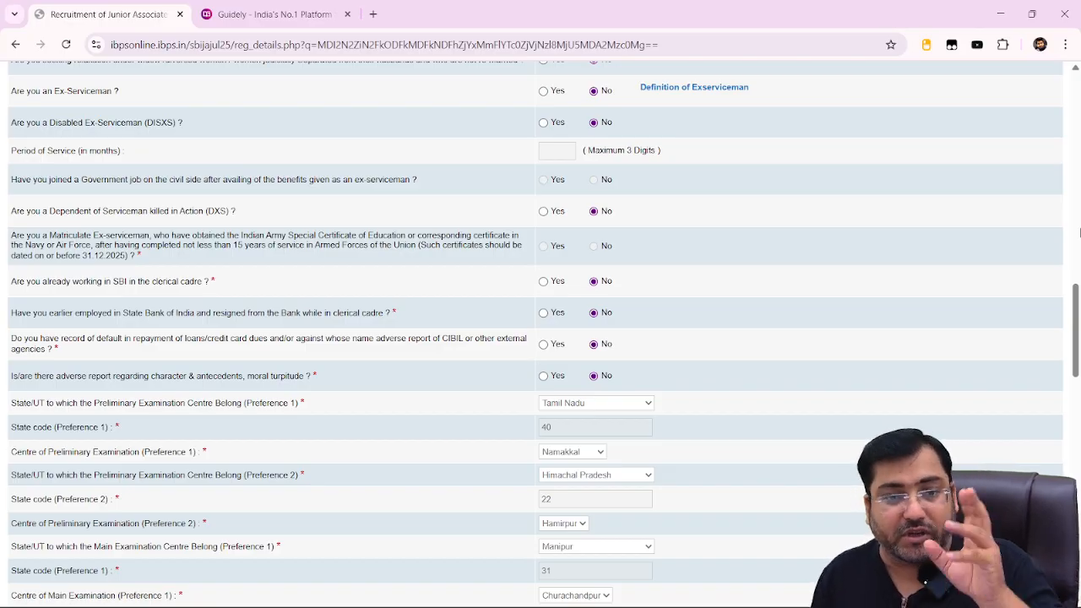
# Validate the details, acknowledge 'Verified Successfully', and Save & Next to Educational Qualification.
pyautogui.scroll(-20, 861, 422)
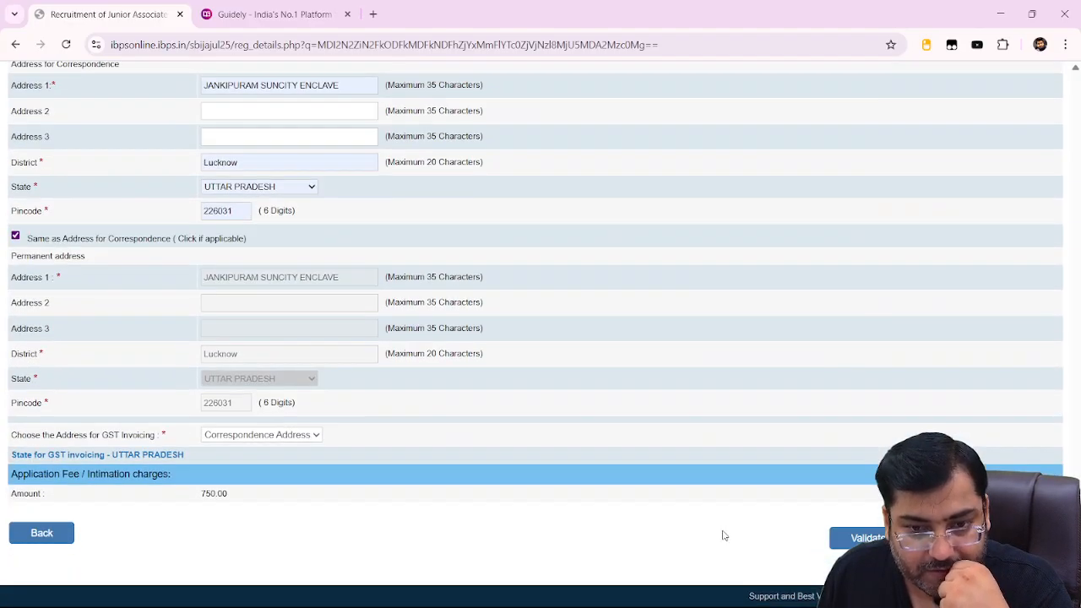
pyautogui.click(855, 538)
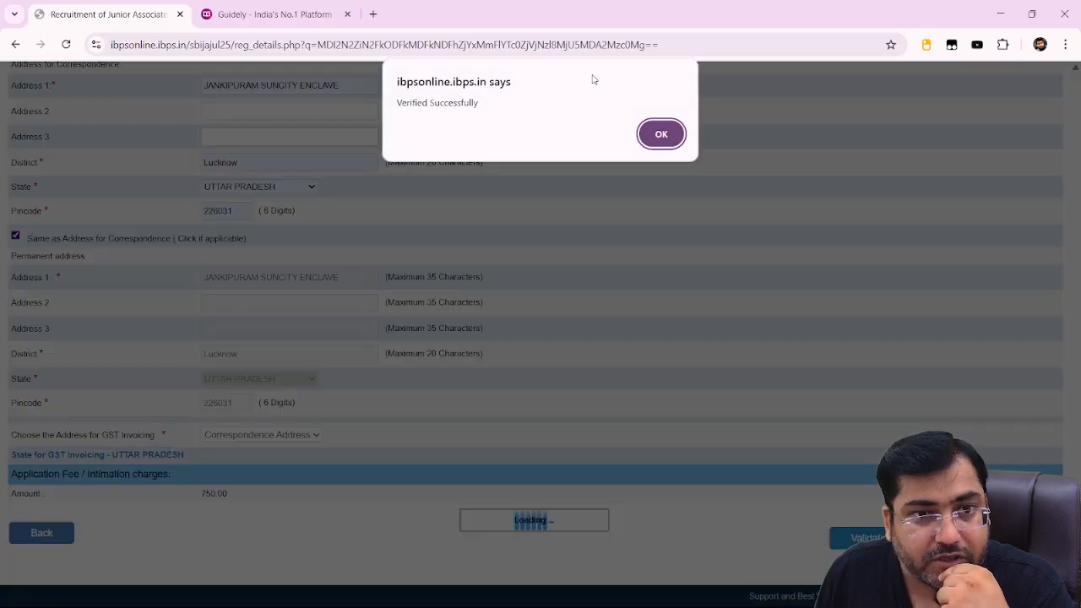
pyautogui.click(661, 133)
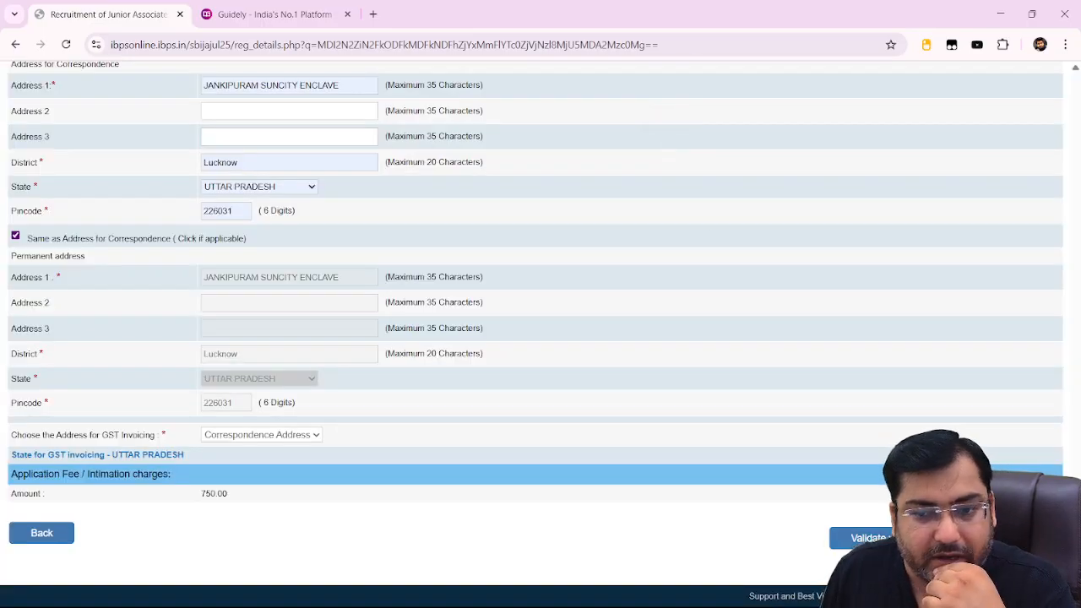
pyautogui.click(1016, 538)
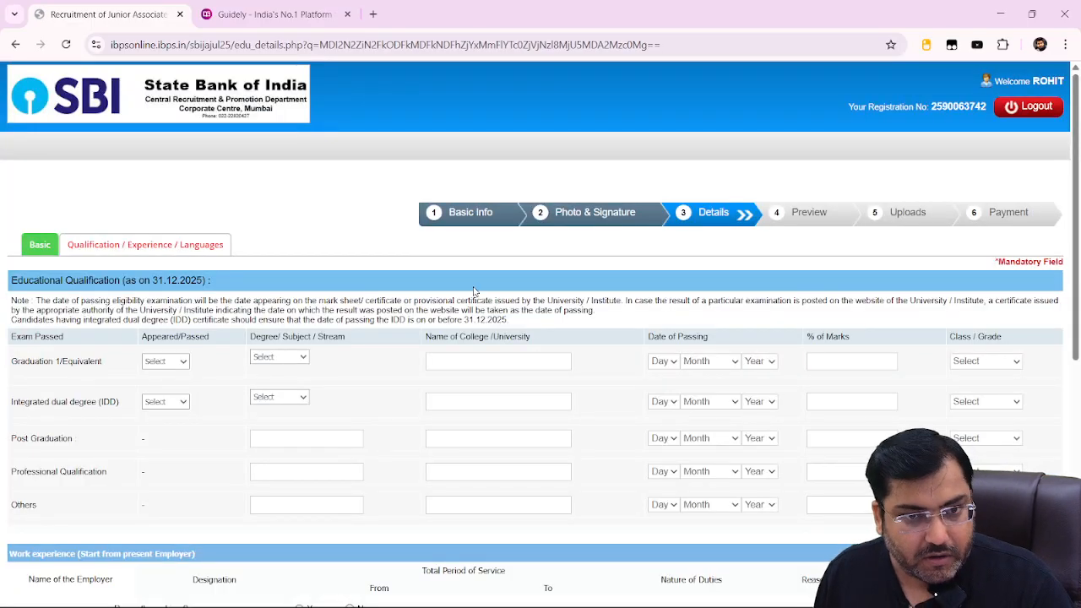
# Select Video Capture Device 3 in OBS Studio and return to the form.
pyautogui.hotkey('alt', 'Tab')
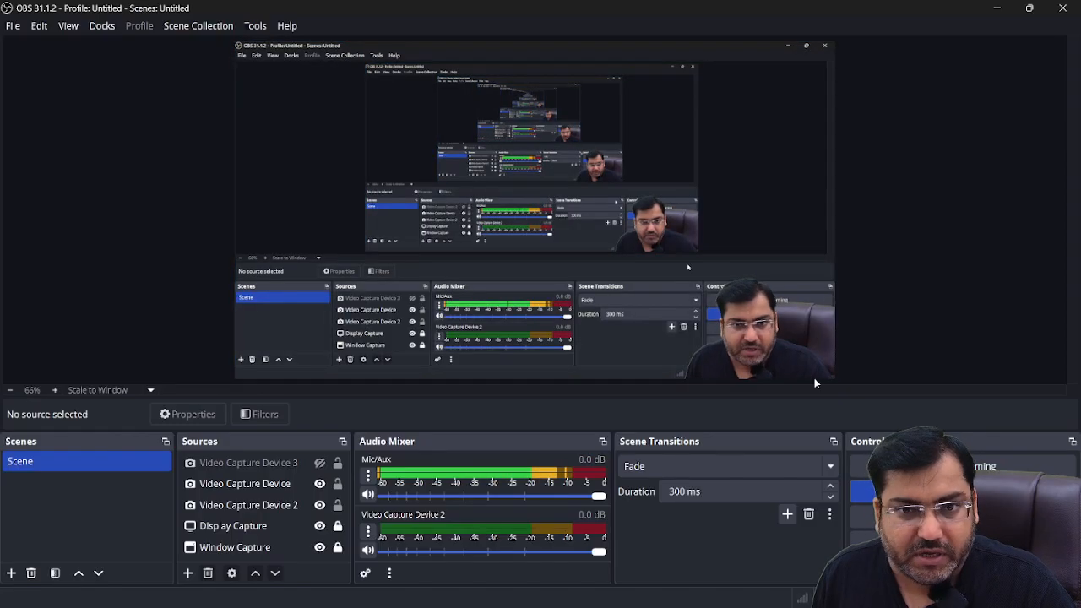
pyautogui.click(783, 344)
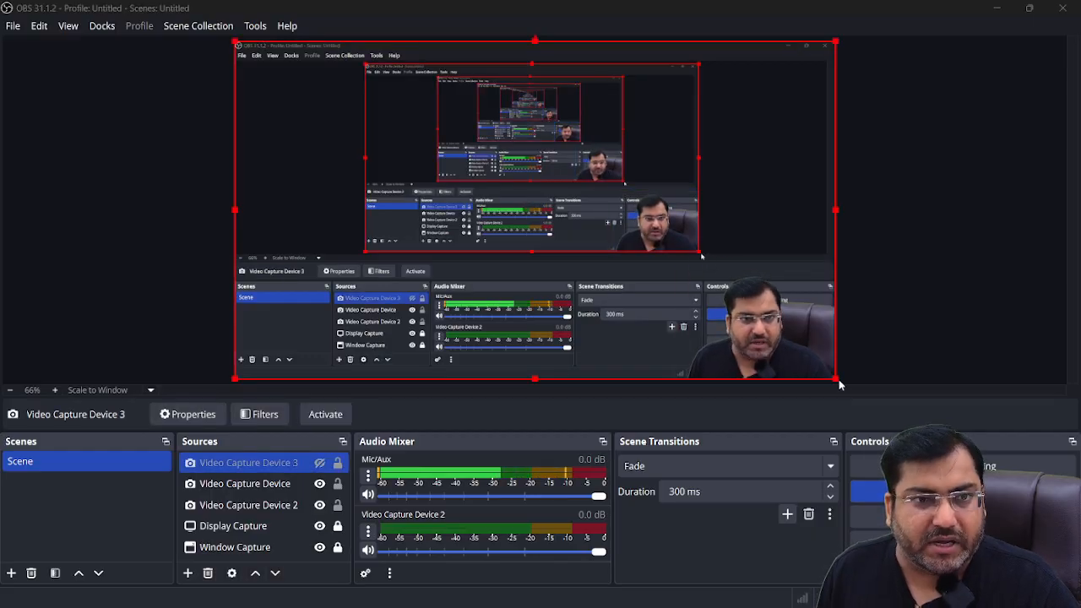
pyautogui.hotkey('alt', 'Tab')
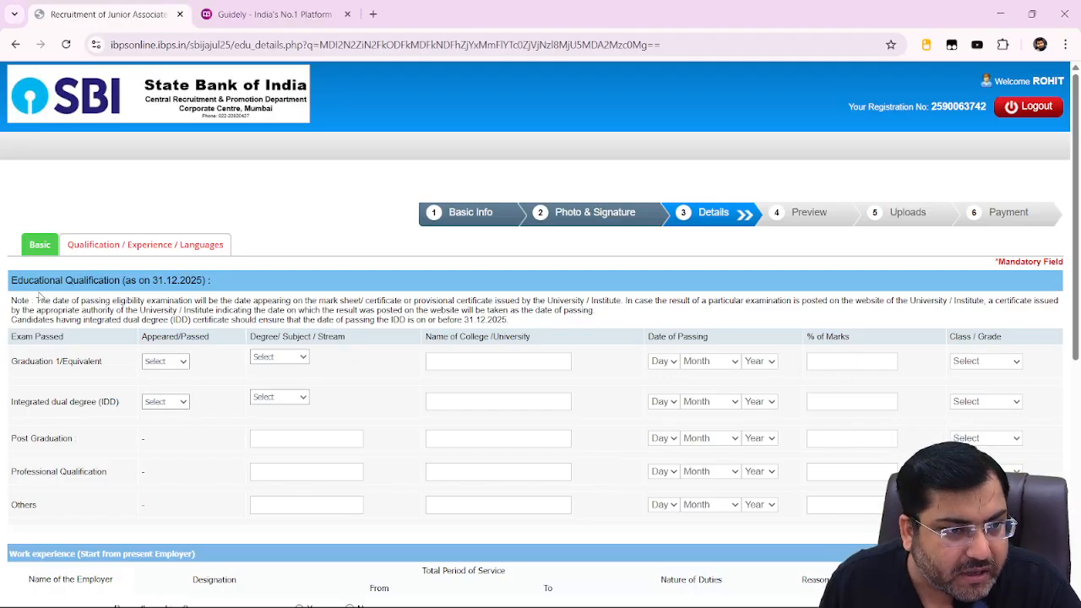
# Mark the graduation row as Passed with Engineering as the stream.
pyautogui.scroll(-3, 166, 161)
pyautogui.click(166, 160)
pyautogui.click(162, 181)
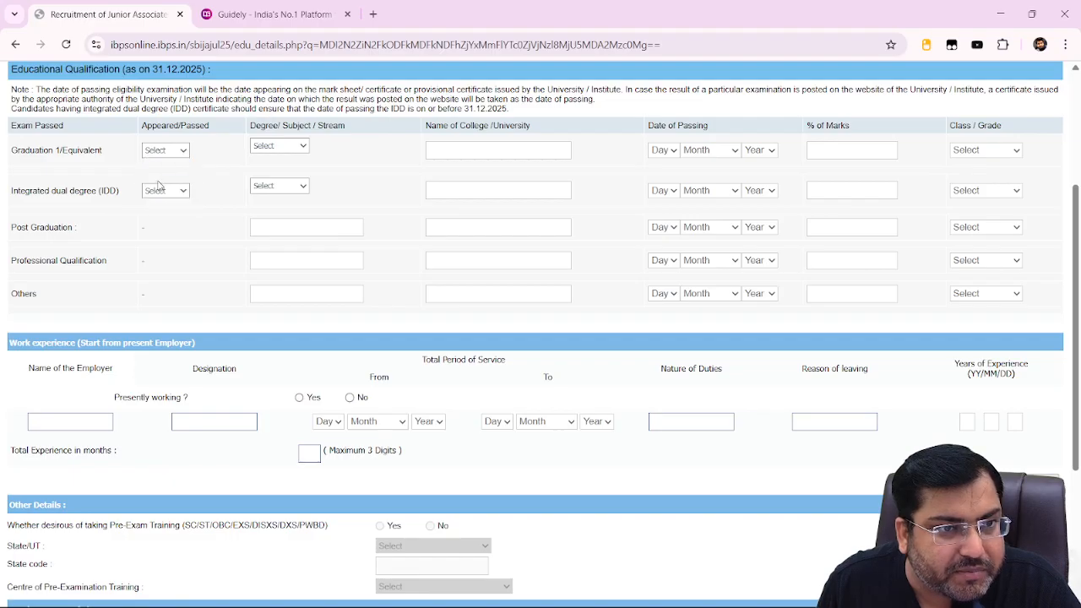
pyautogui.click(661, 204)
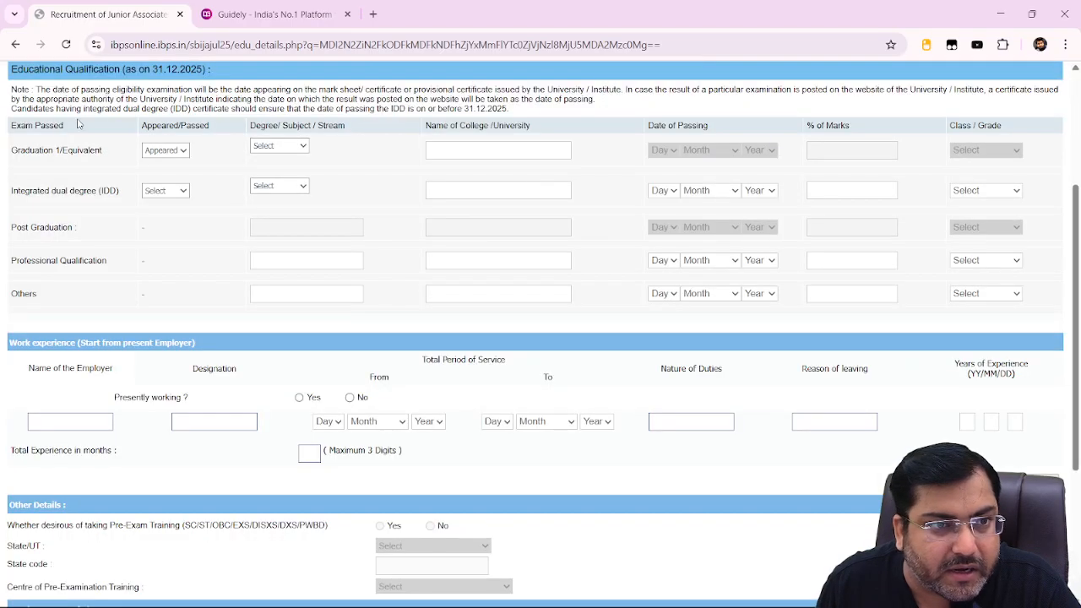
pyautogui.click(165, 154)
pyautogui.click(159, 201)
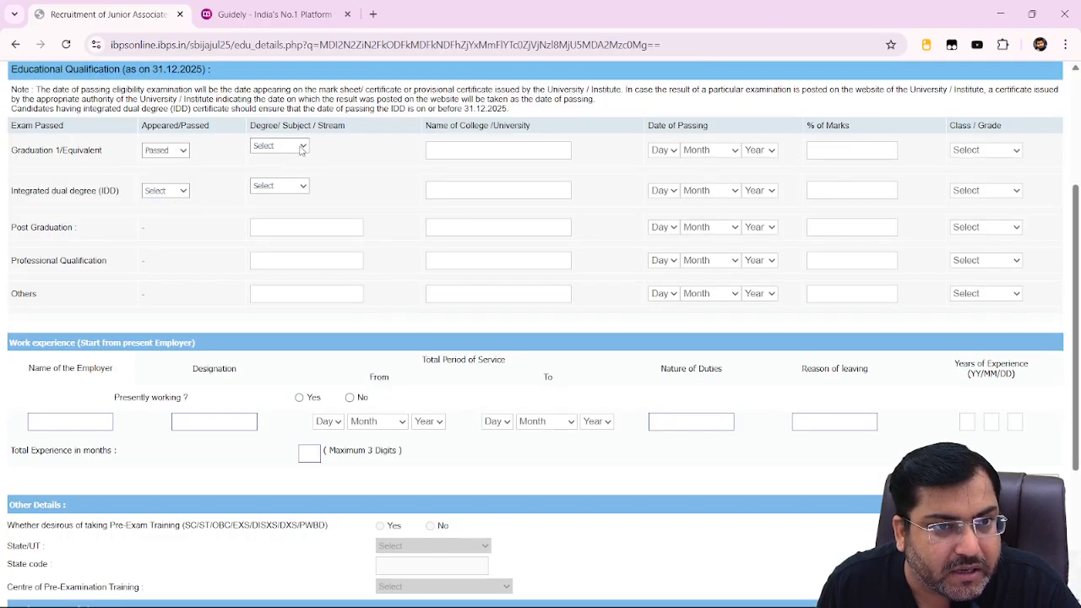
pyautogui.click(301, 147)
pyautogui.click(272, 196)
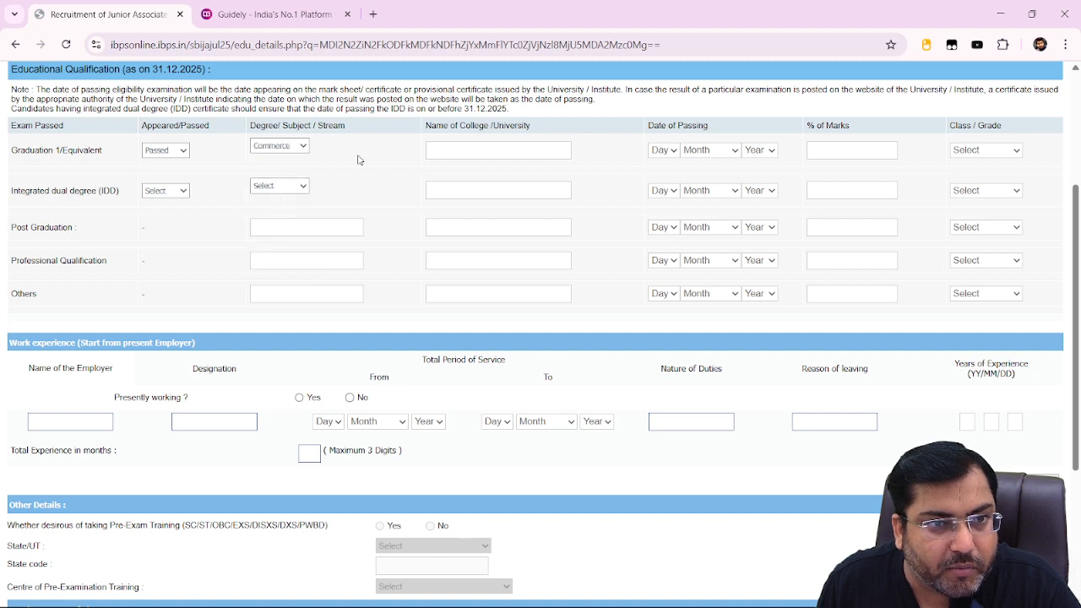
pyautogui.click(279, 145)
pyautogui.click(274, 263)
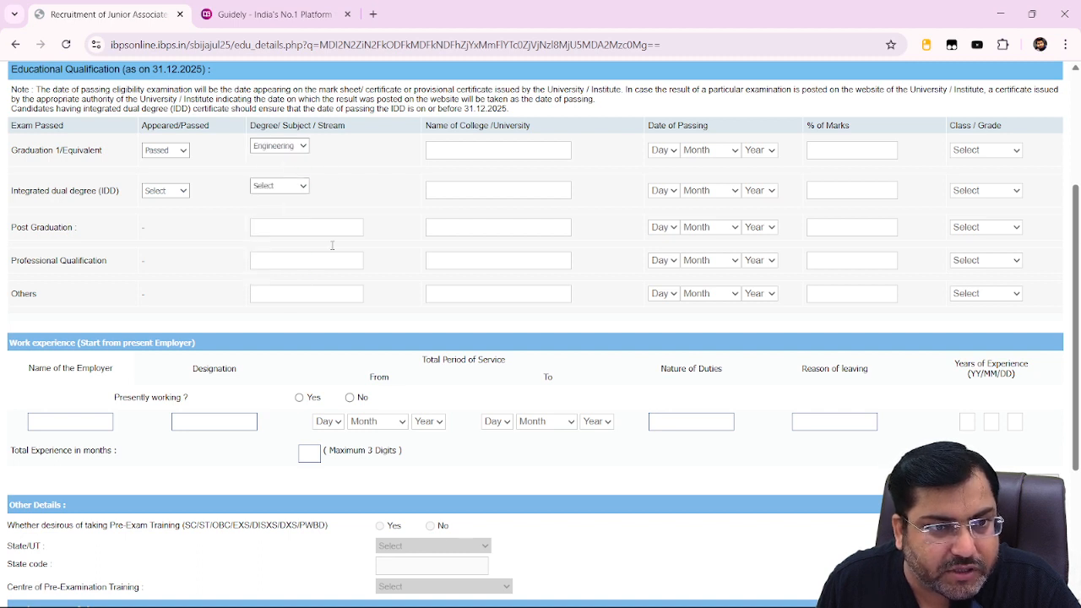
# Enter 'sunder deep engineering' as the graduation college name.
pyautogui.click(481, 149)
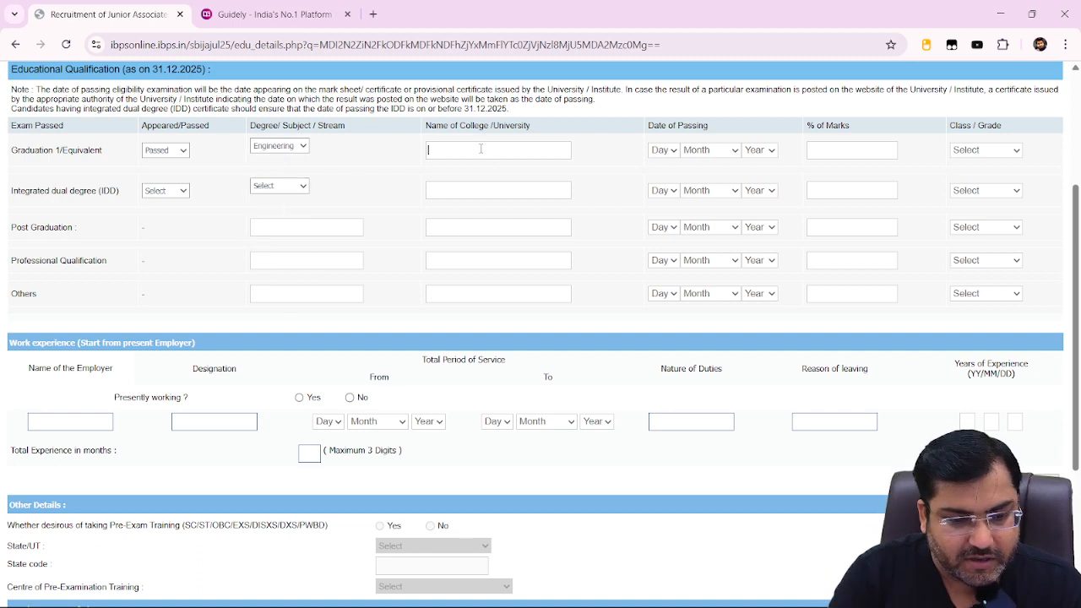
pyautogui.write('sunder')
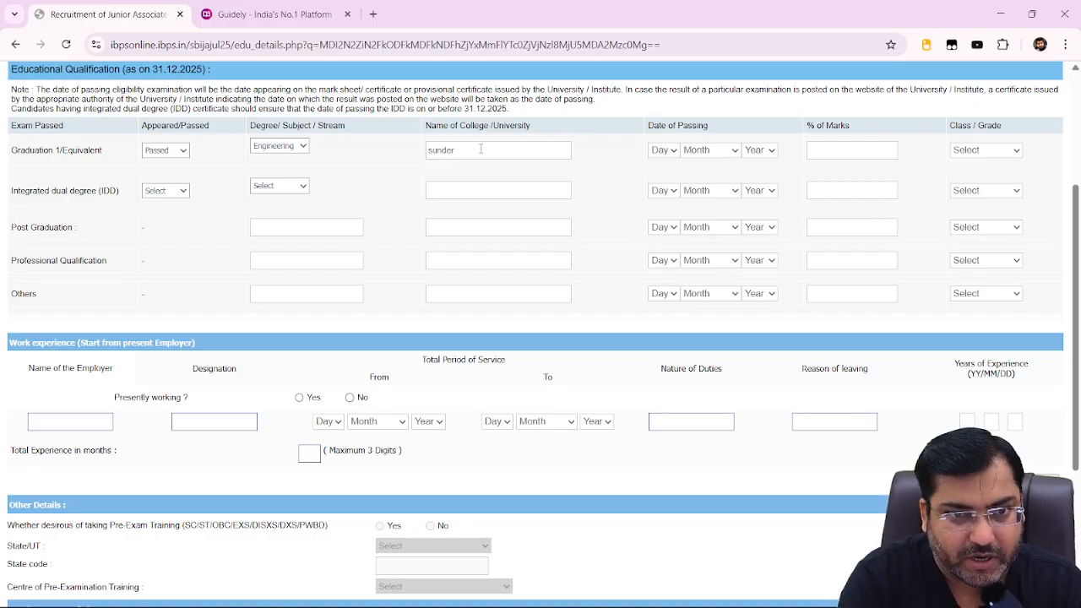
pyautogui.write(' deep')
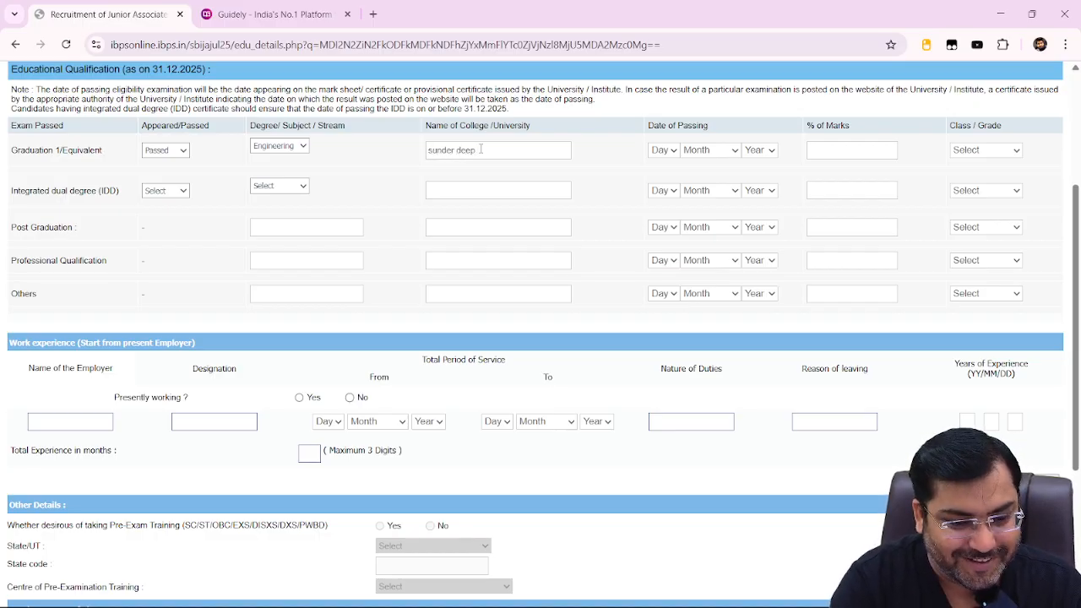
pyautogui.write(' engineer')
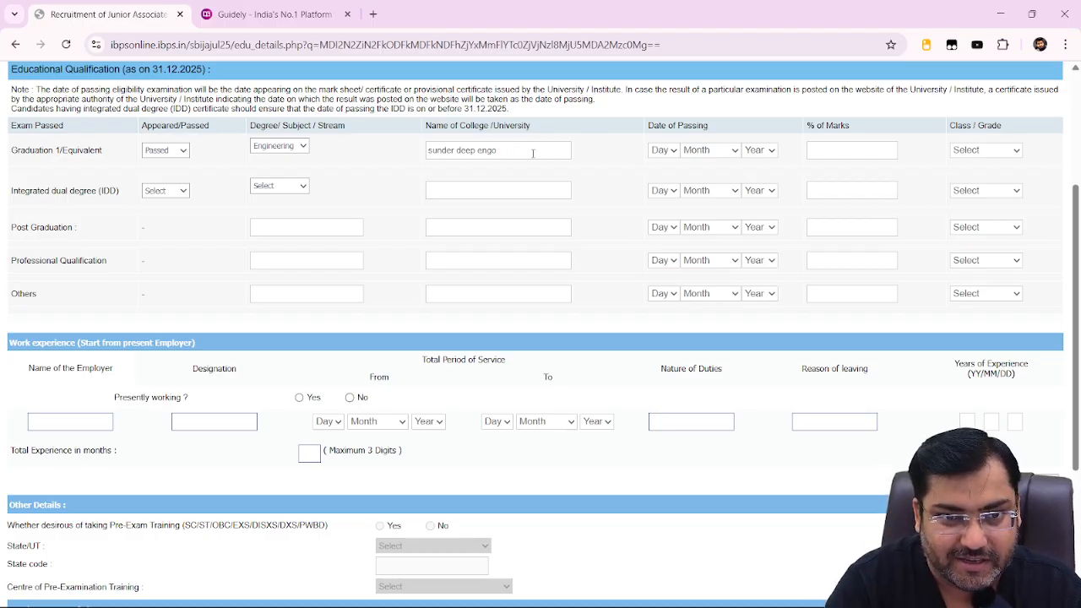
pyautogui.write('neering')
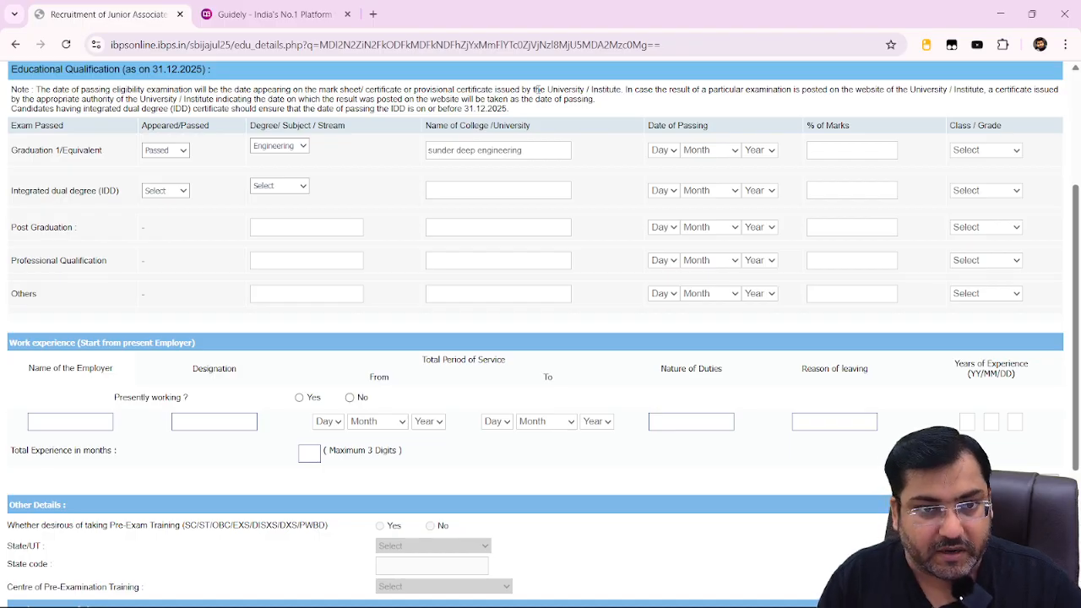
# Set passing date 06 February 2015, marks 80, and First Class.
pyautogui.click(666, 151)
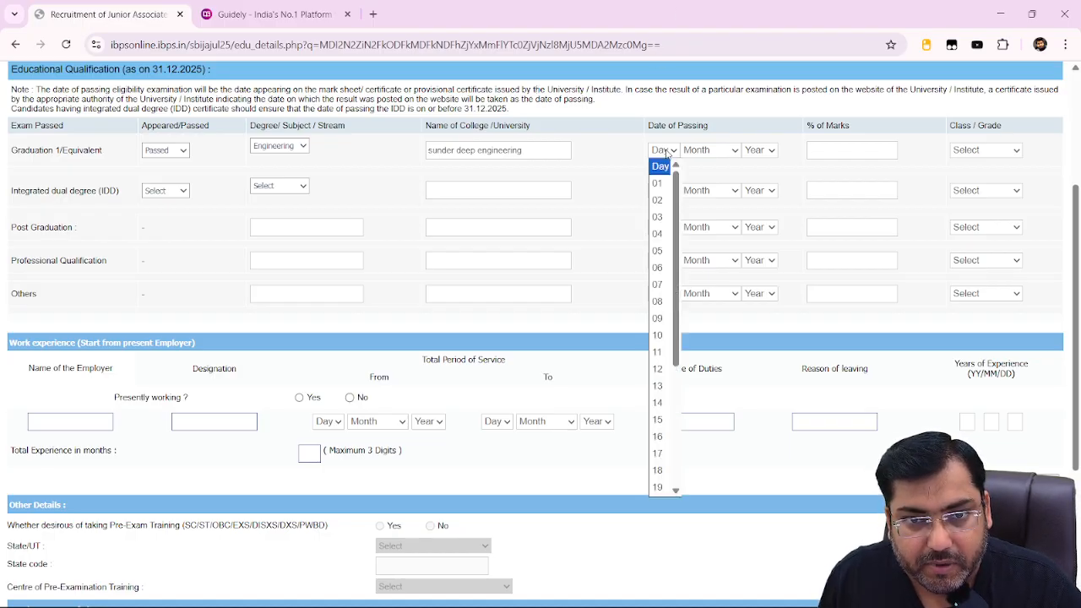
pyautogui.click(658, 267)
pyautogui.click(714, 152)
pyautogui.click(712, 202)
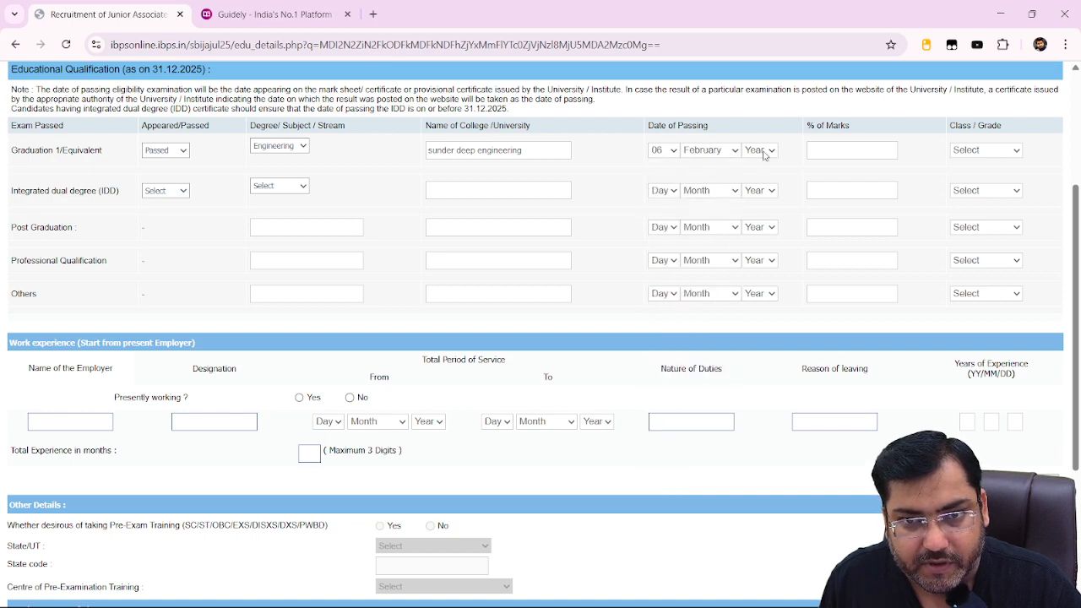
pyautogui.click(757, 150)
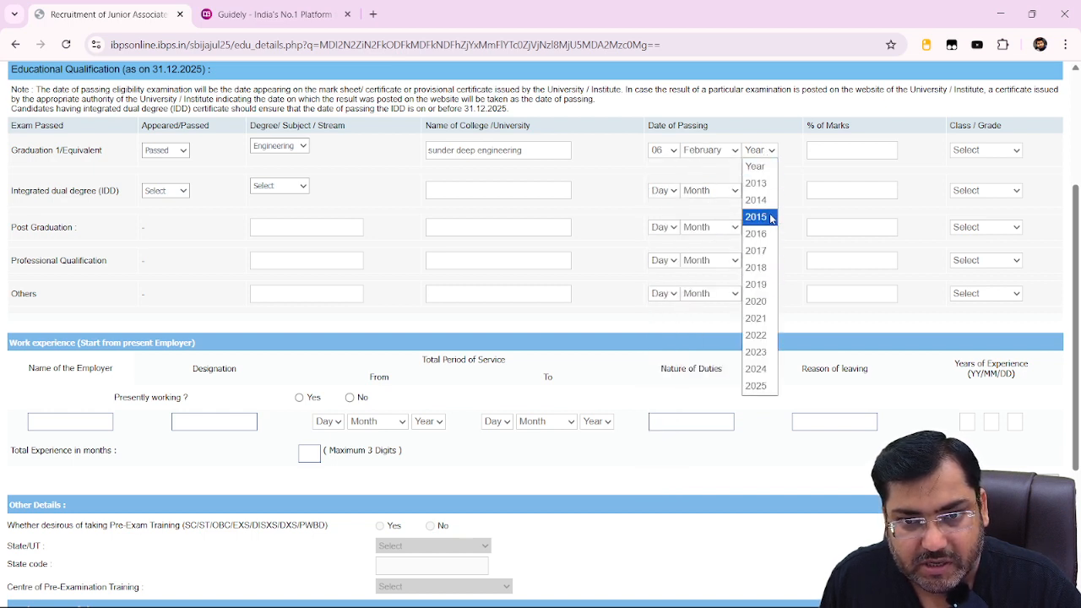
pyautogui.click(770, 219)
pyautogui.write('80.00')
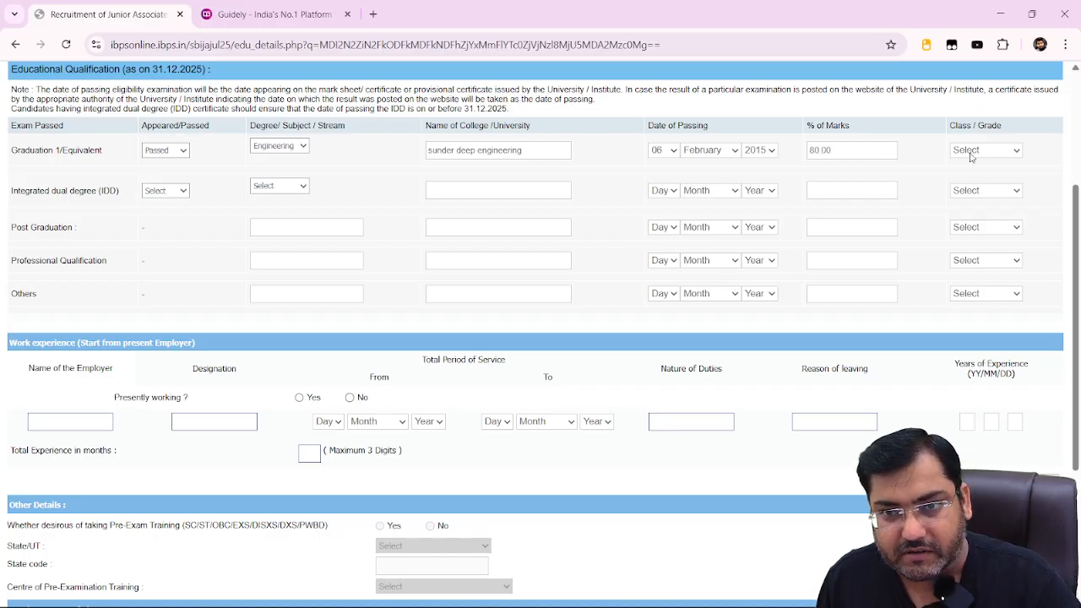
pyautogui.click(970, 156)
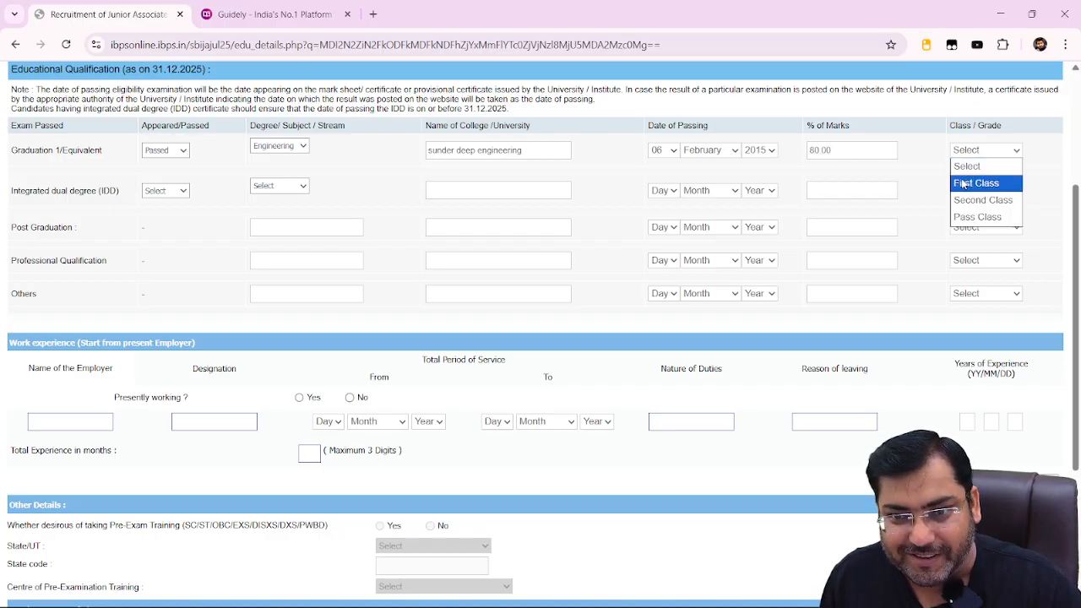
pyautogui.click(971, 180)
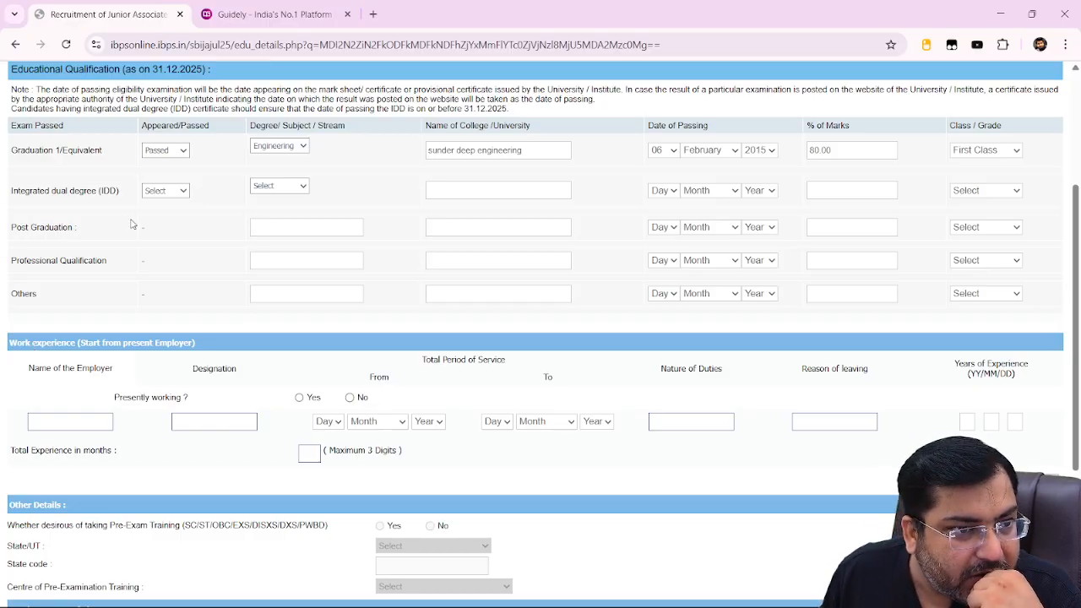
# Add english as a second known language (read, write, speak) and validate the details successfully.
pyautogui.scroll(-3, 169, 245)
pyautogui.scroll(1, 303, 240)
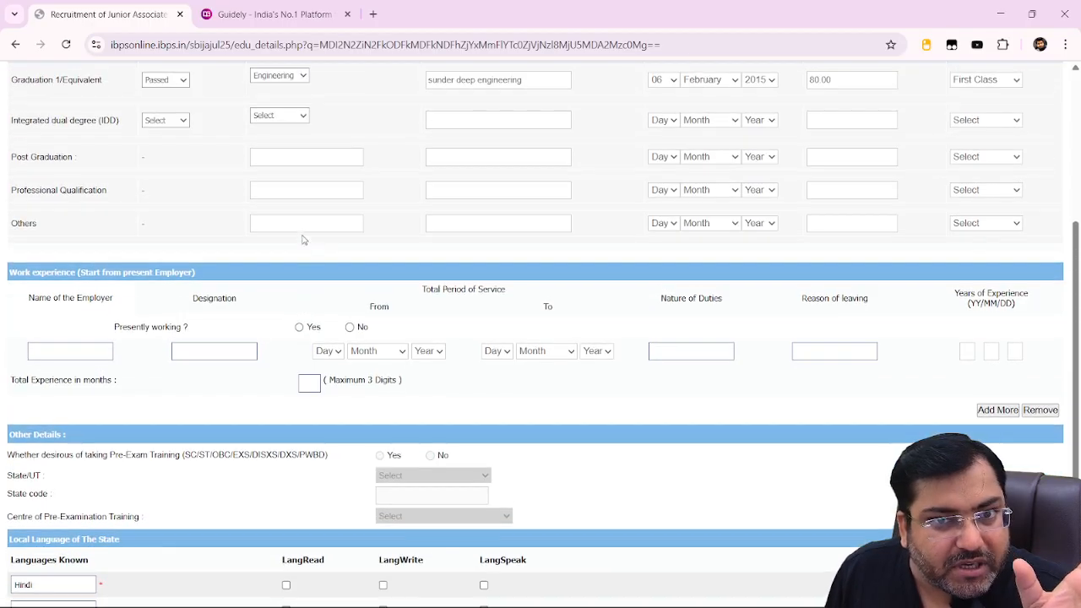
pyautogui.scroll(3, 309, 243)
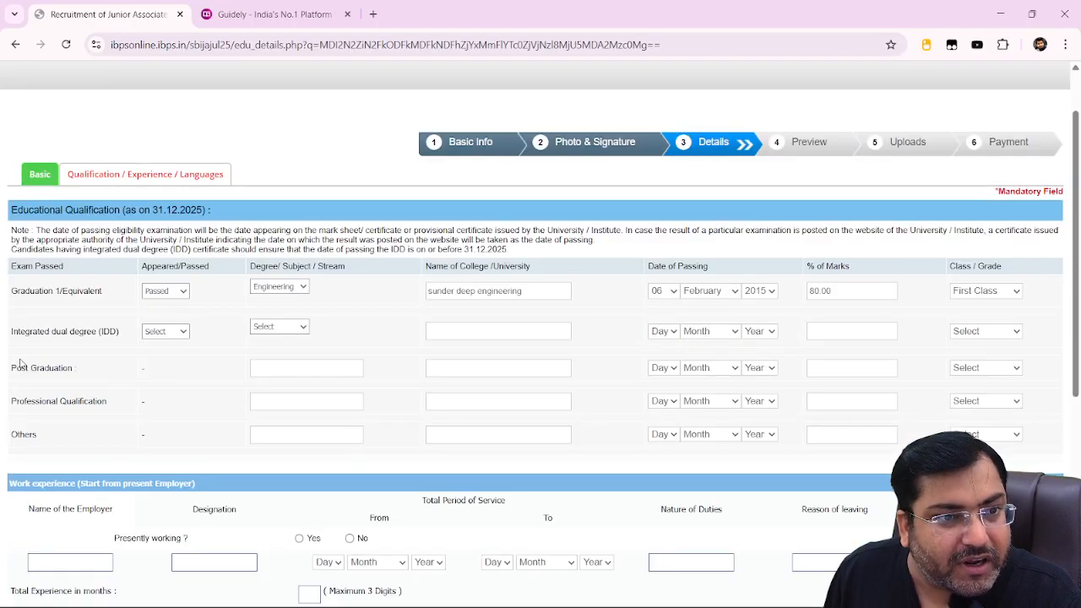
pyautogui.scroll(-4, 77, 317)
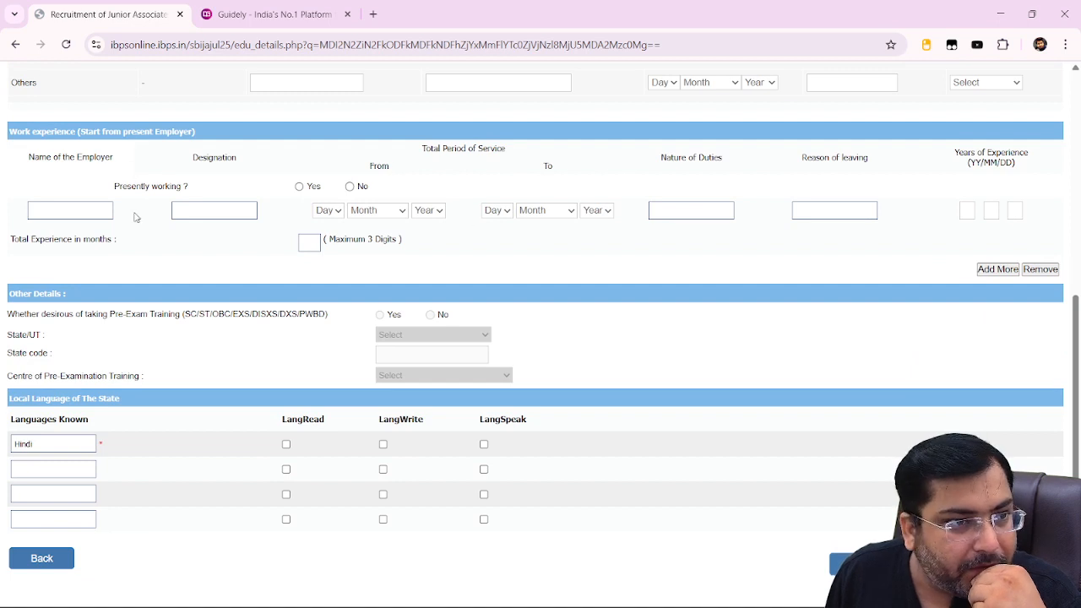
pyautogui.scroll(-1, 666, 366)
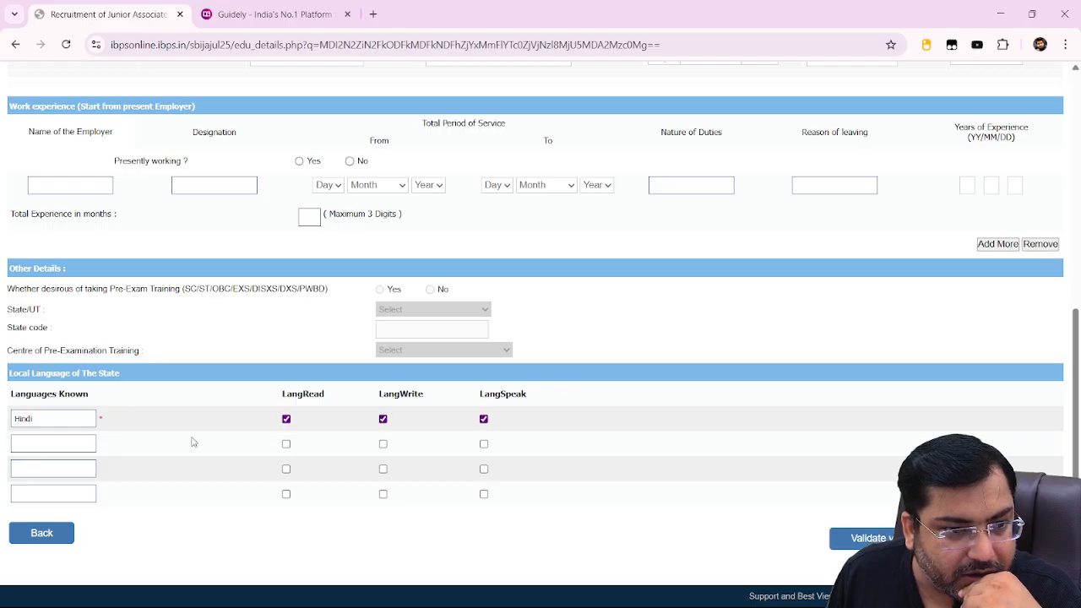
pyautogui.click(84, 439)
pyautogui.write('english')
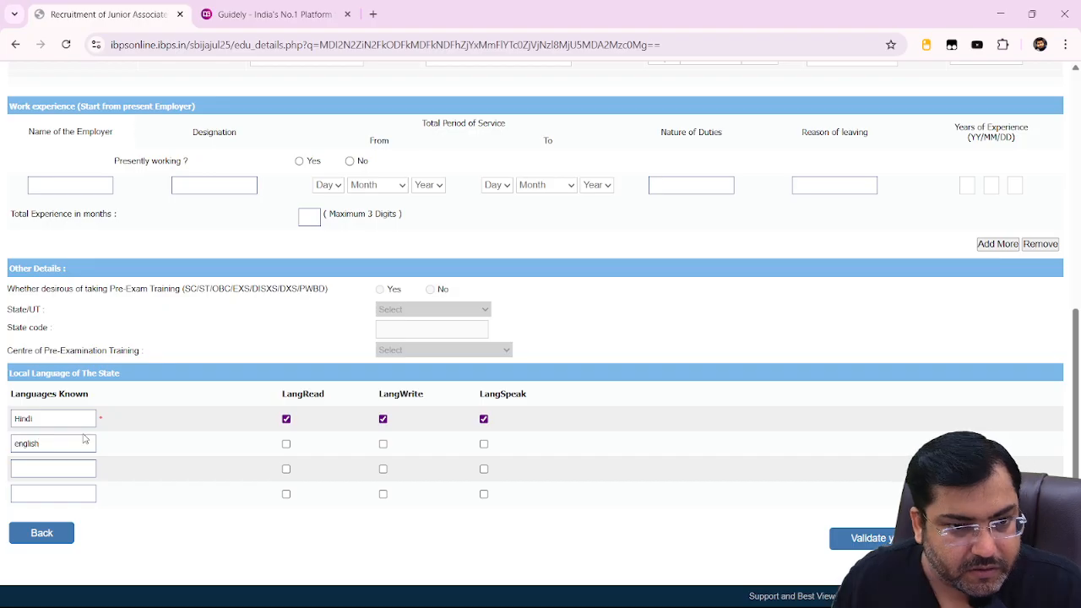
pyautogui.click(286, 444)
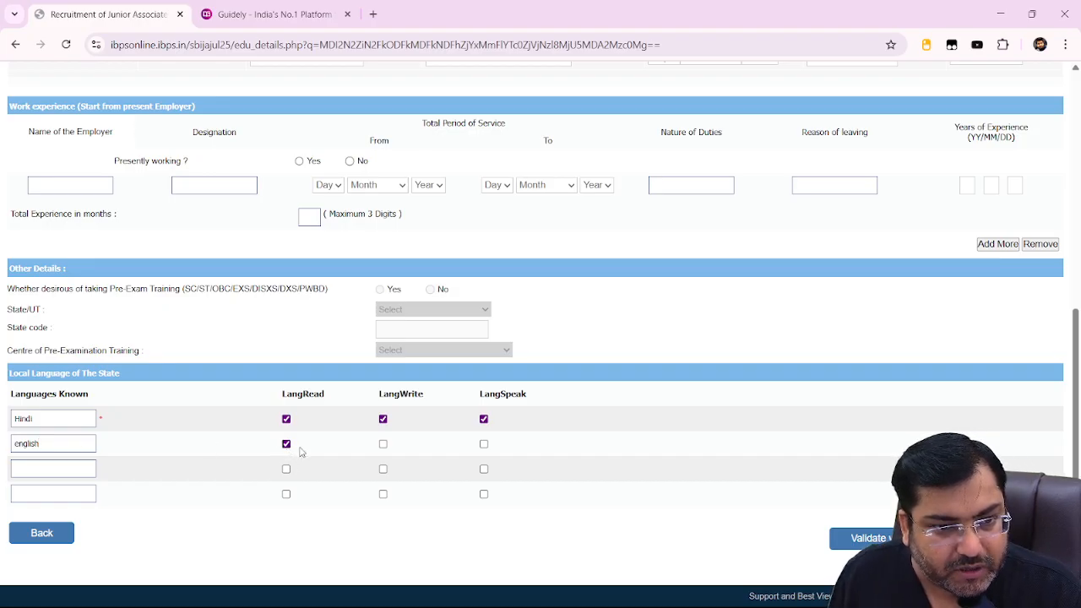
pyautogui.click(382, 444)
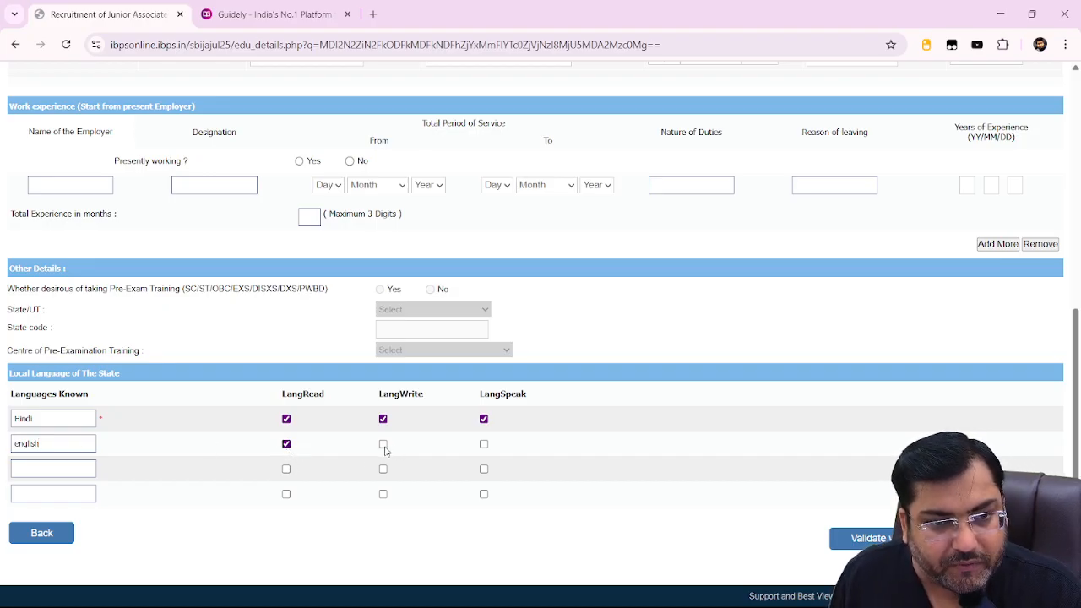
pyautogui.click(484, 444)
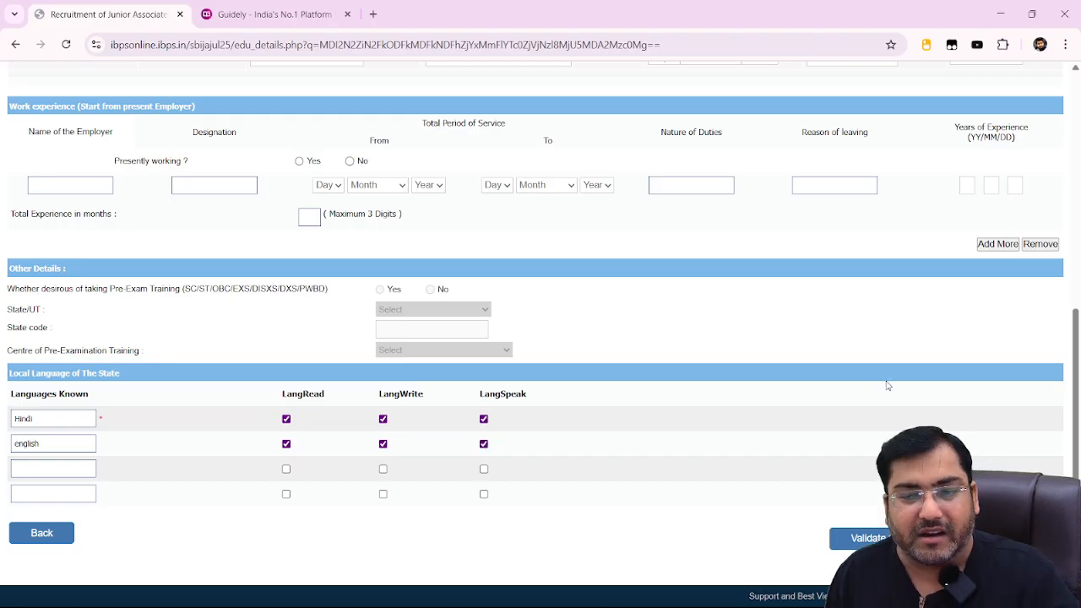
pyautogui.click(855, 538)
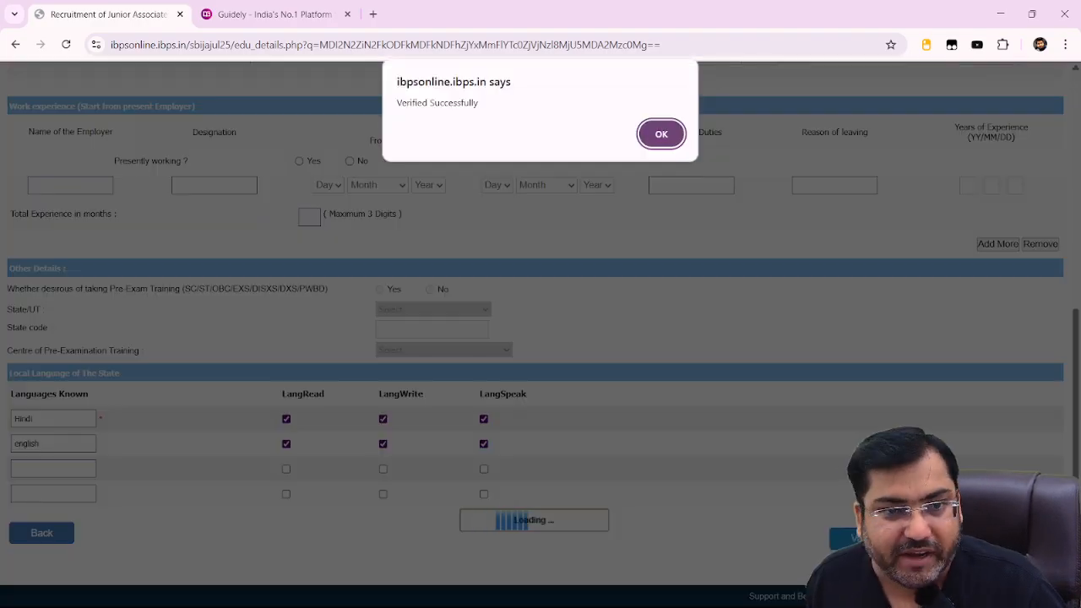
pyautogui.press('Return')
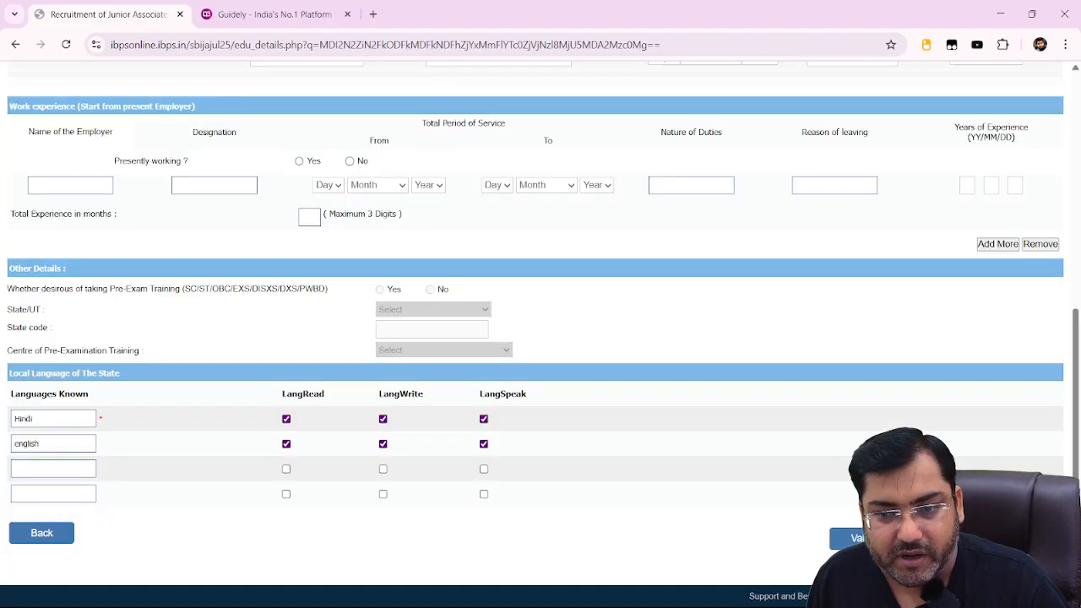
# Open the Registration Details preview and scroll through the circle, preferences, category and answers.
pyautogui.click(1004, 537)
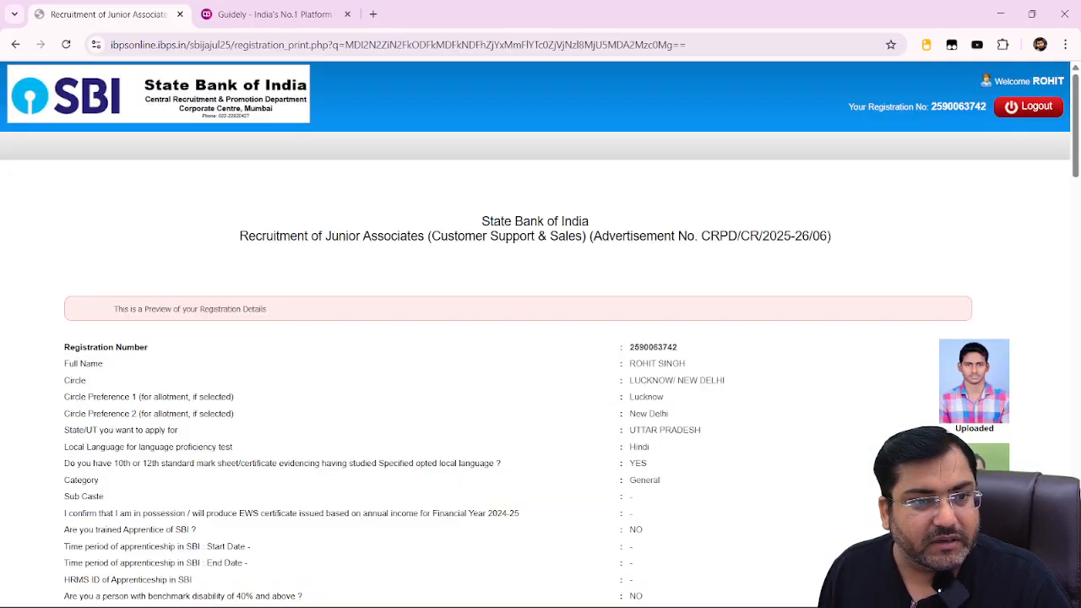
pyautogui.scroll(-2, 642, 303)
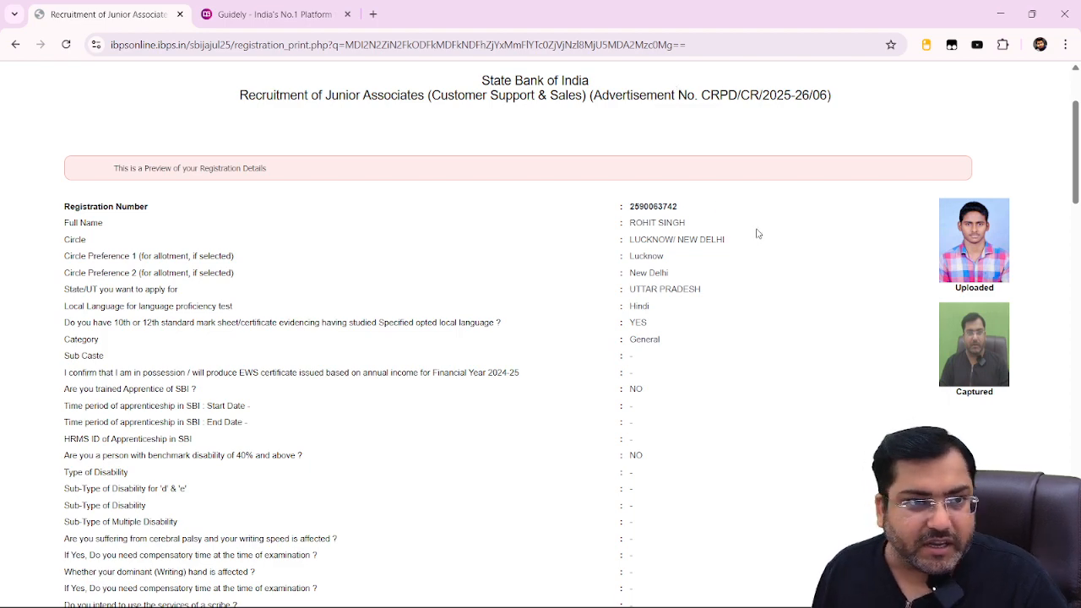
pyautogui.scroll(-1, 764, 225)
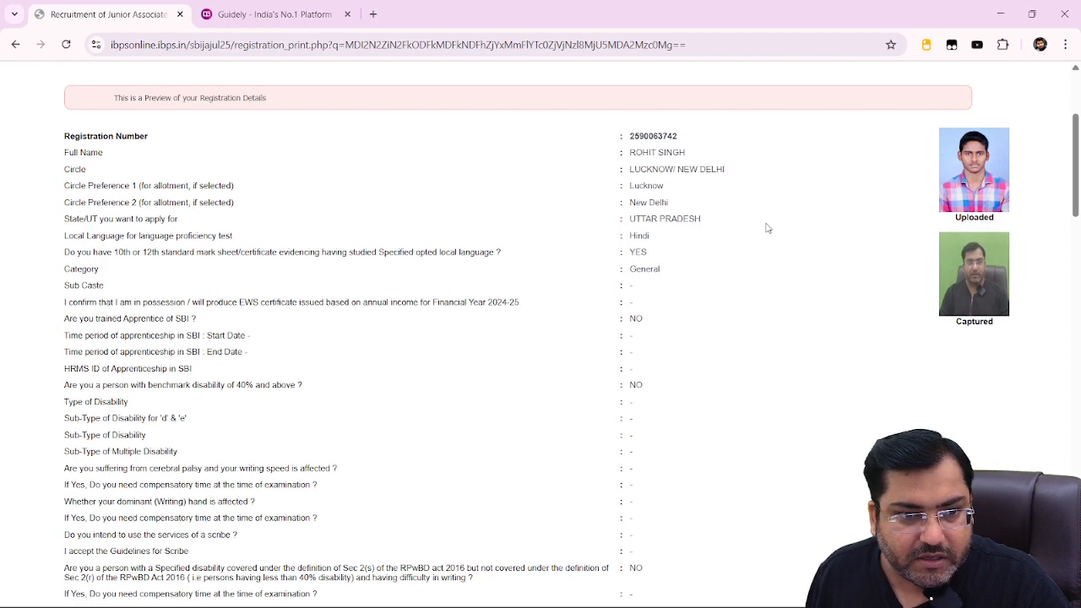
pyautogui.scroll(-3, 765, 225)
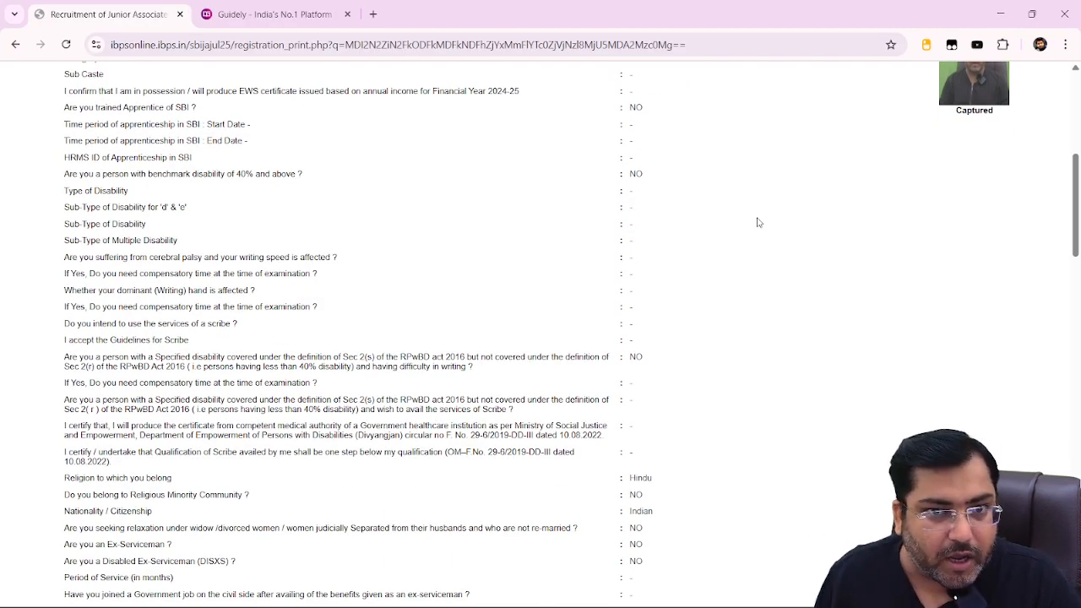
pyautogui.scroll(1, 700, 271)
pyautogui.scroll(6, 699, 271)
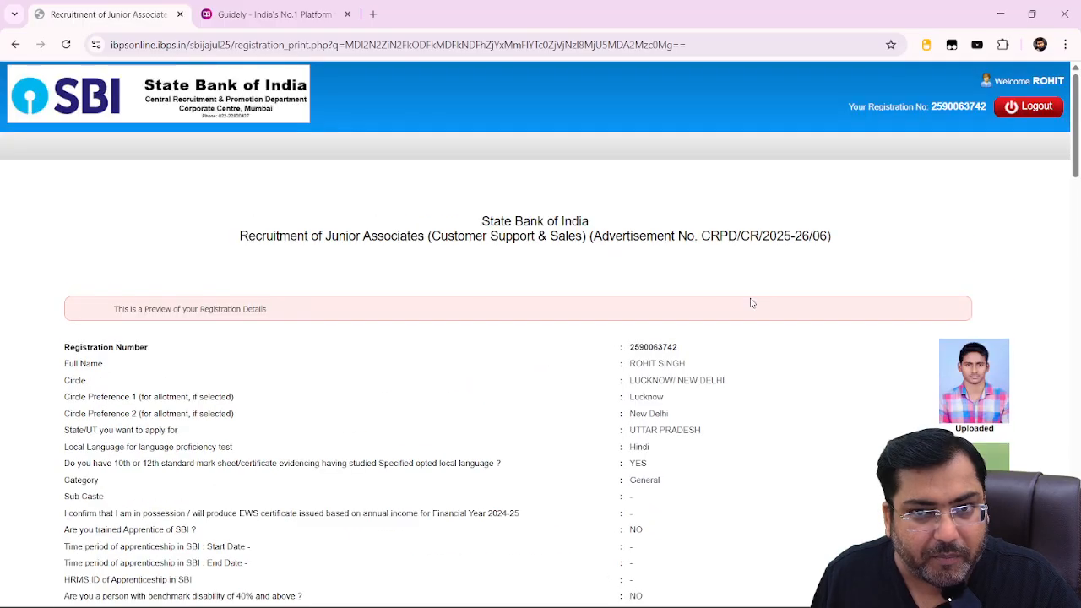
# Print the registration preview as a PDF and save it into the clerk form folder.
pyautogui.click(1066, 44)
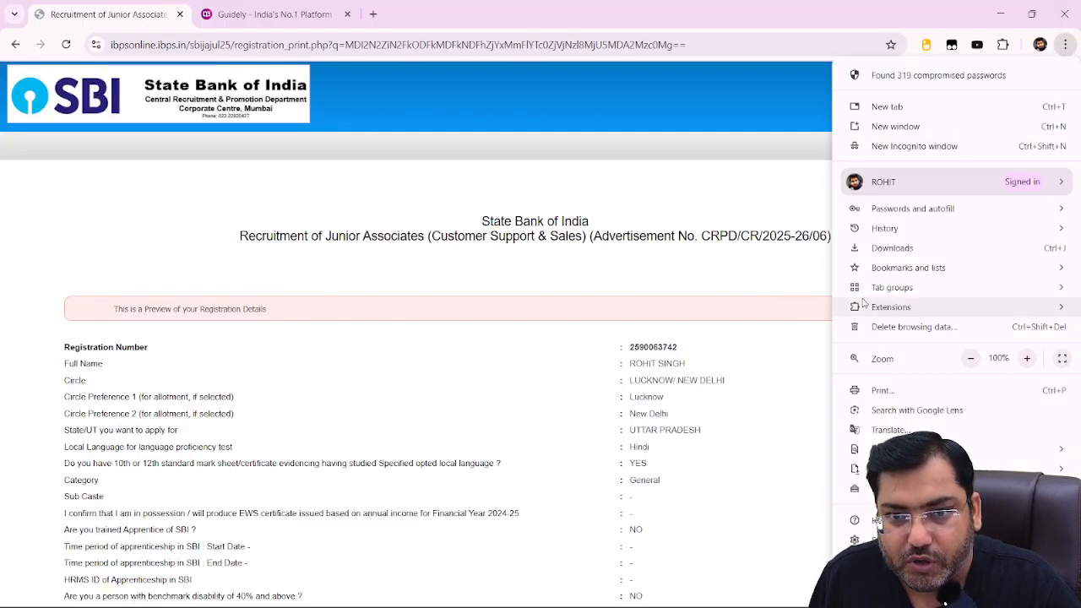
pyautogui.click(883, 390)
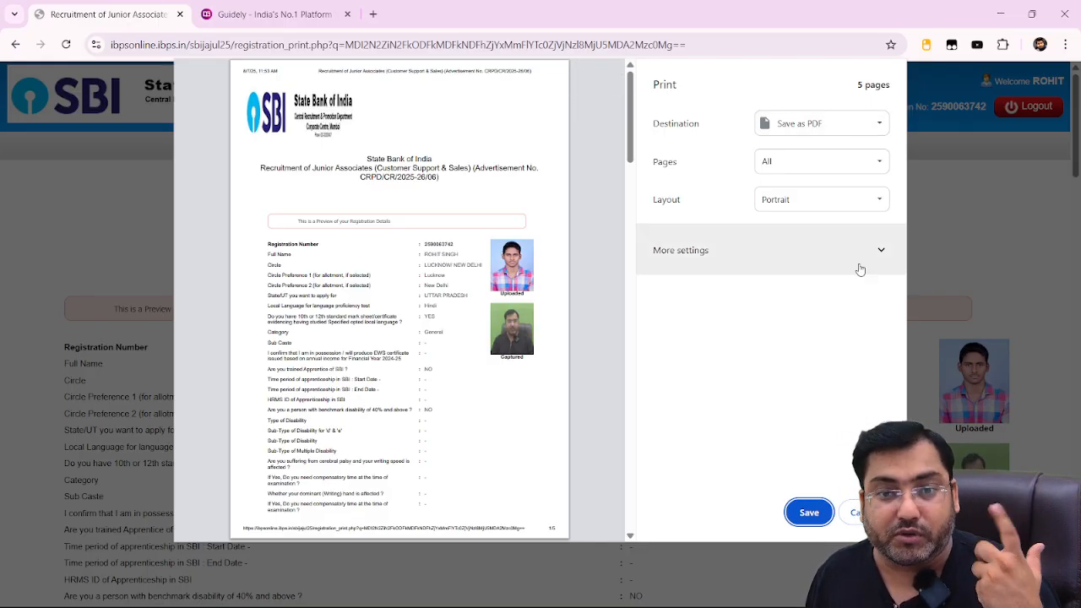
pyautogui.click(808, 512)
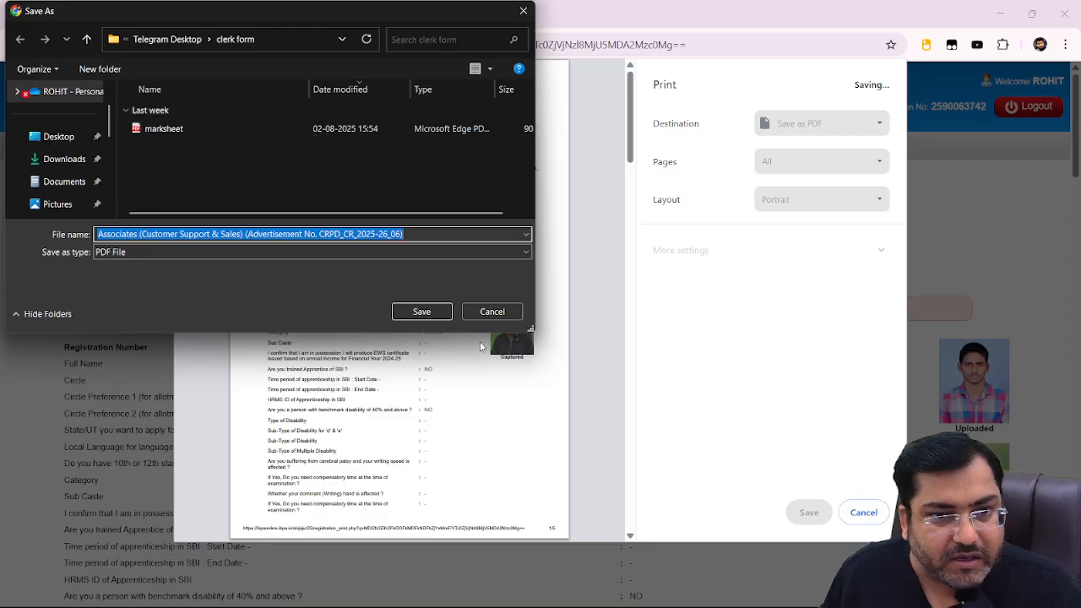
pyautogui.click(421, 312)
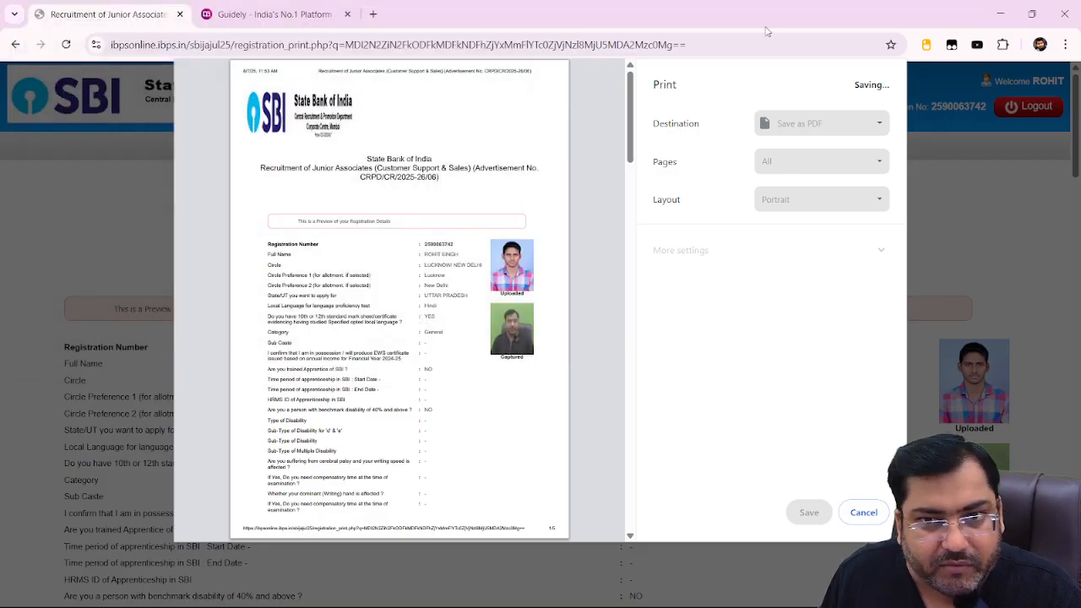
# Scroll through the registration preview down to the Declaration section.
pyautogui.scroll(-10, 780, 427)
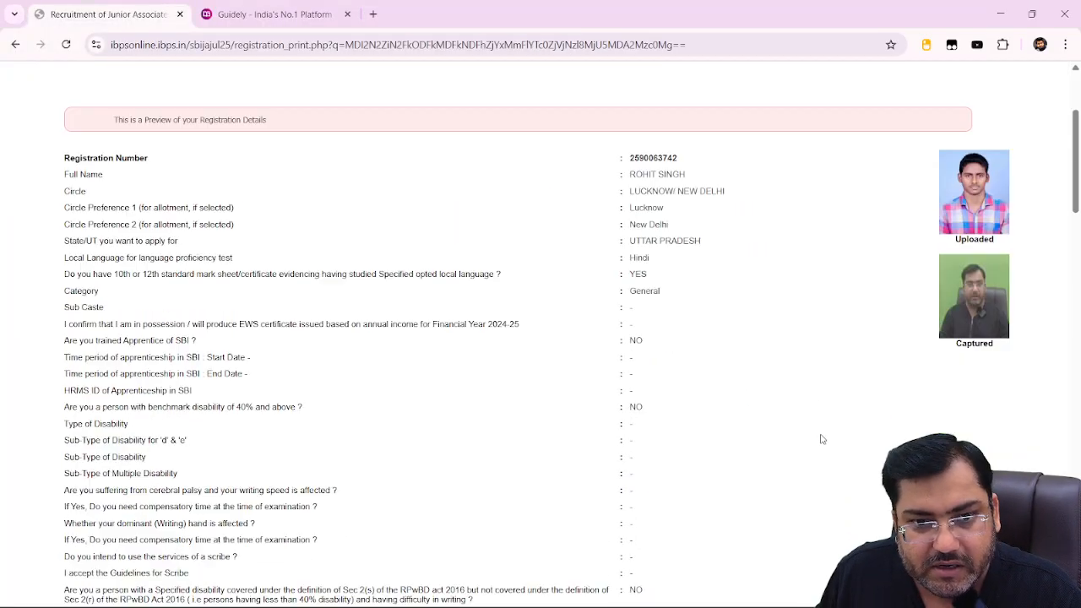
pyautogui.scroll(-15, 809, 456)
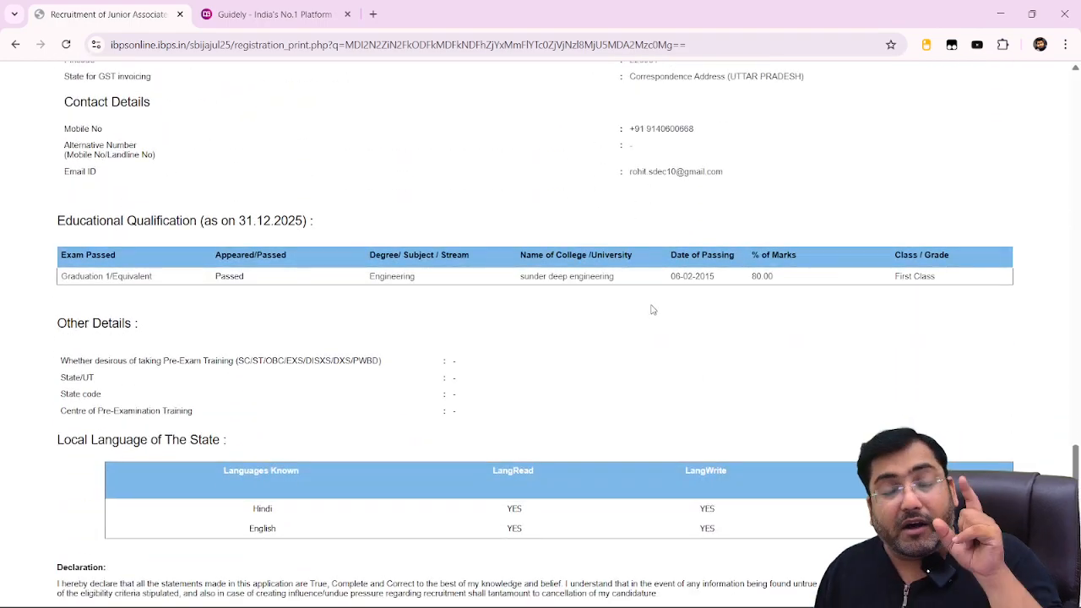
pyautogui.scroll(8, 646, 311)
pyautogui.scroll(-8, 645, 306)
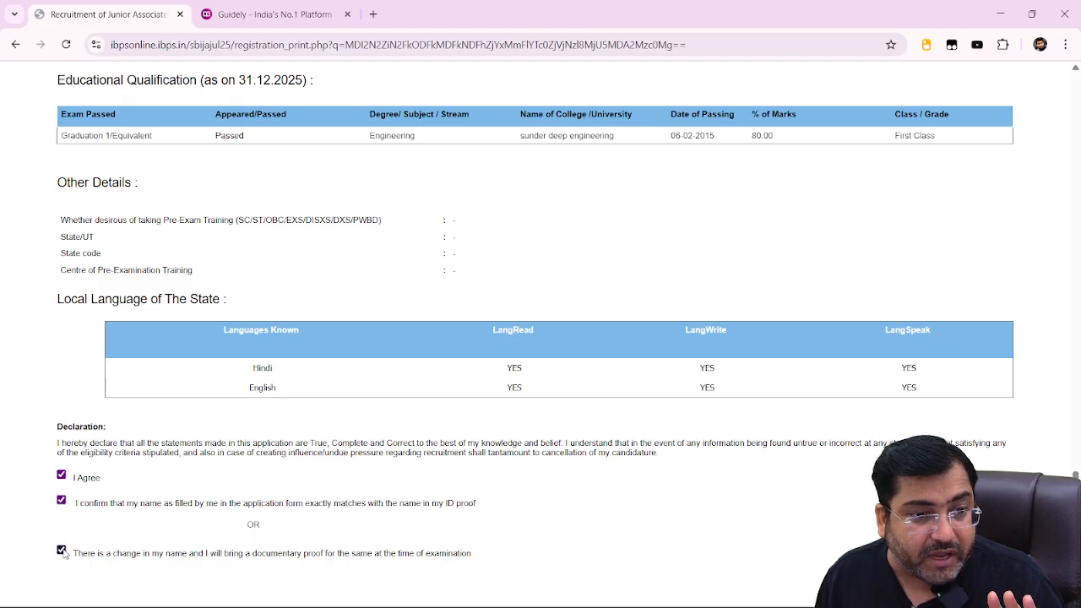
# Dismiss the name-confirmation warnings, including the one raised by a first submit attempt.
pyautogui.scroll(-2, 540, 337)
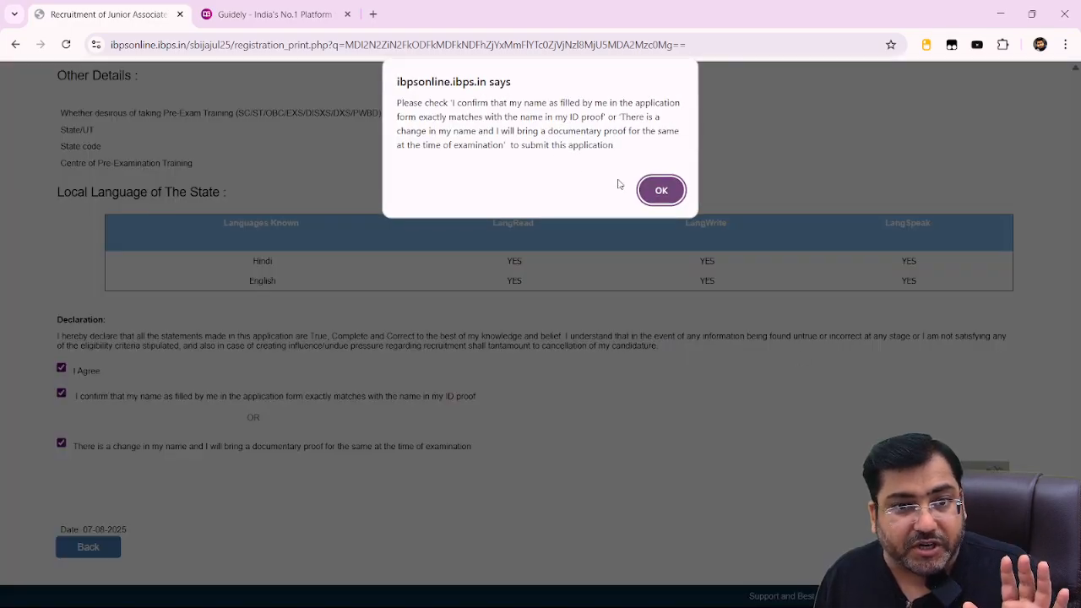
pyautogui.click(645, 189)
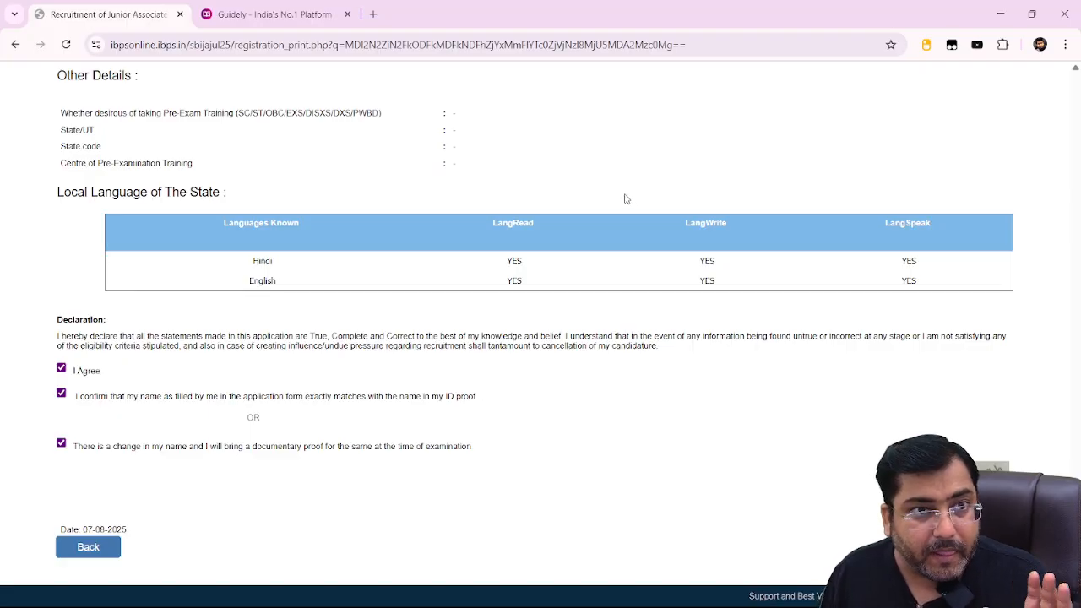
pyautogui.scroll(15, 365, 431)
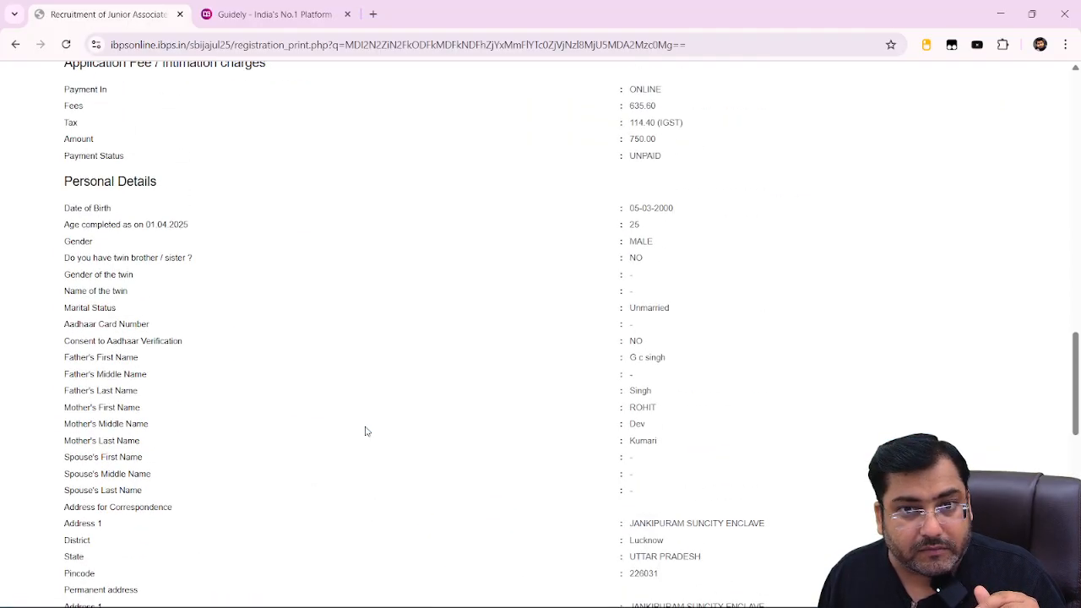
pyautogui.scroll(10, 365, 431)
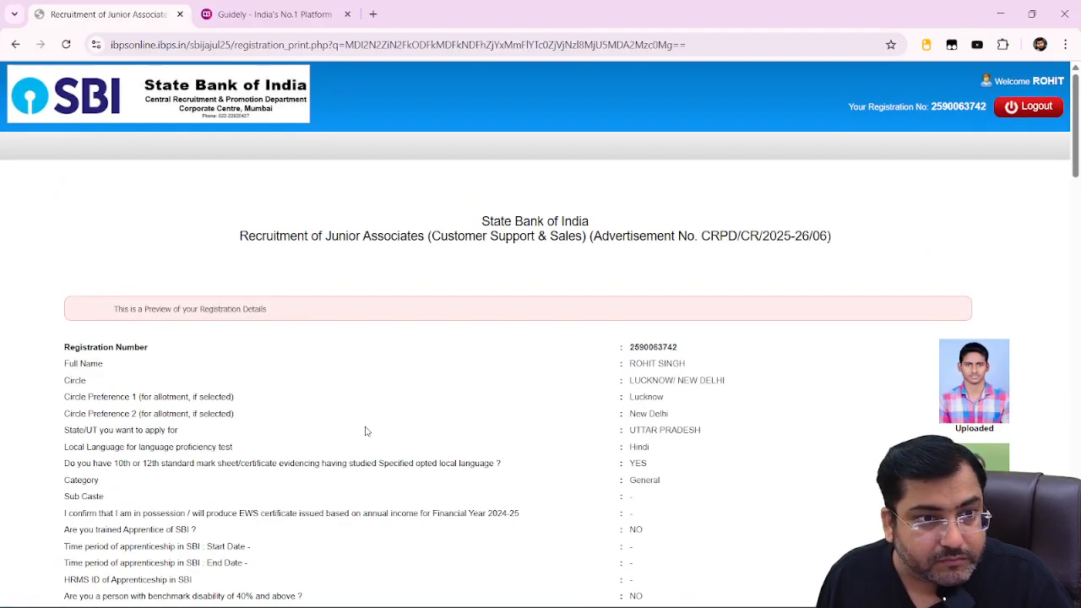
pyautogui.scroll(-10, 366, 431)
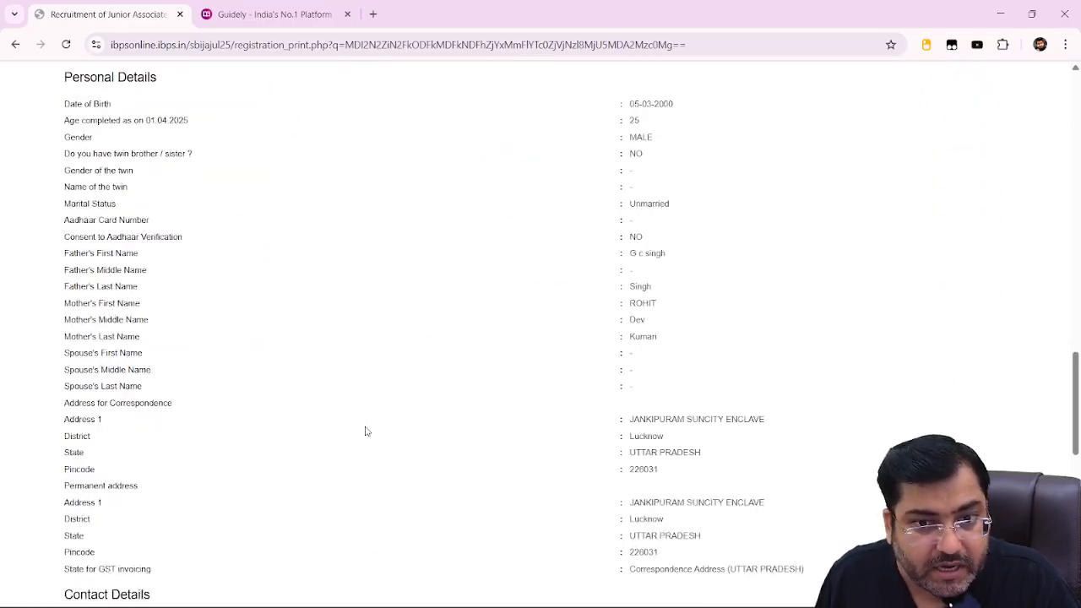
pyautogui.scroll(-10, 365, 432)
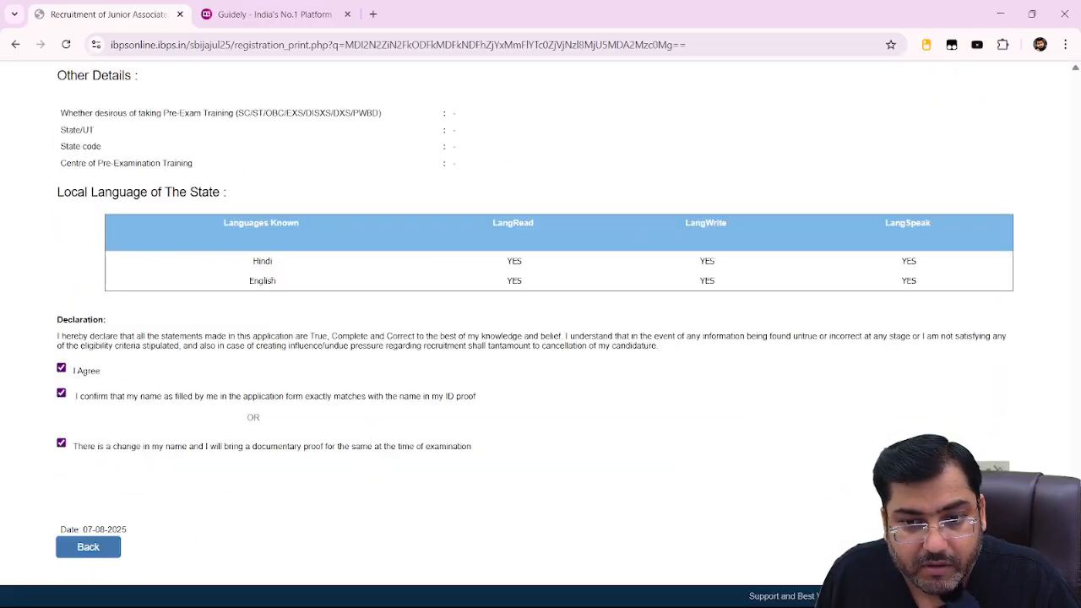
pyautogui.click(848, 526)
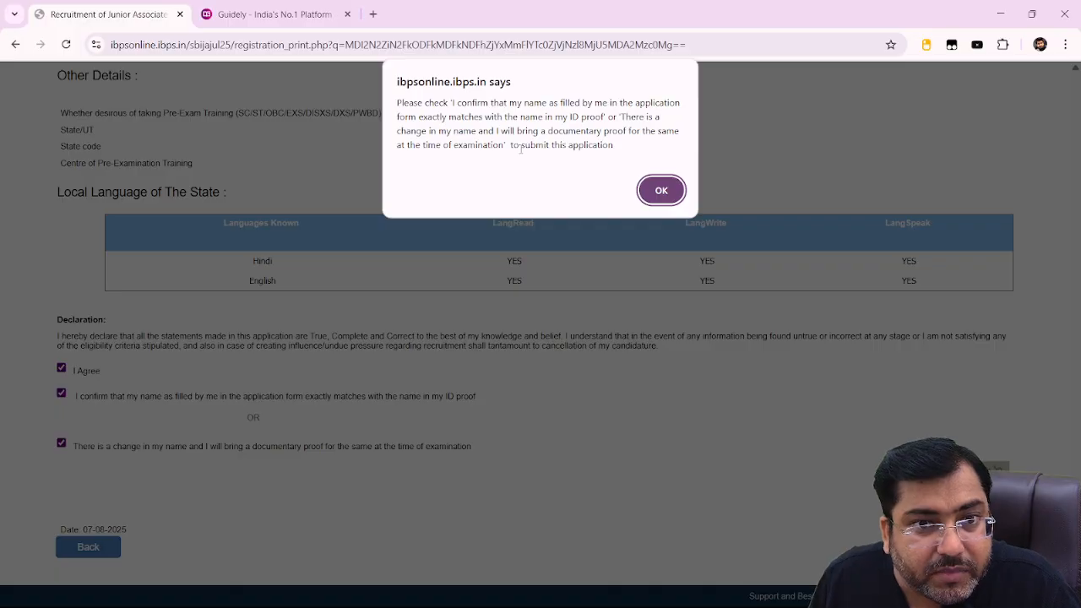
pyautogui.click(661, 190)
# Review the preview's Graduation row: Passed, Engineering, 80.00 marks, First Class, Hindi and English known.
pyautogui.scroll(2, 658, 197)
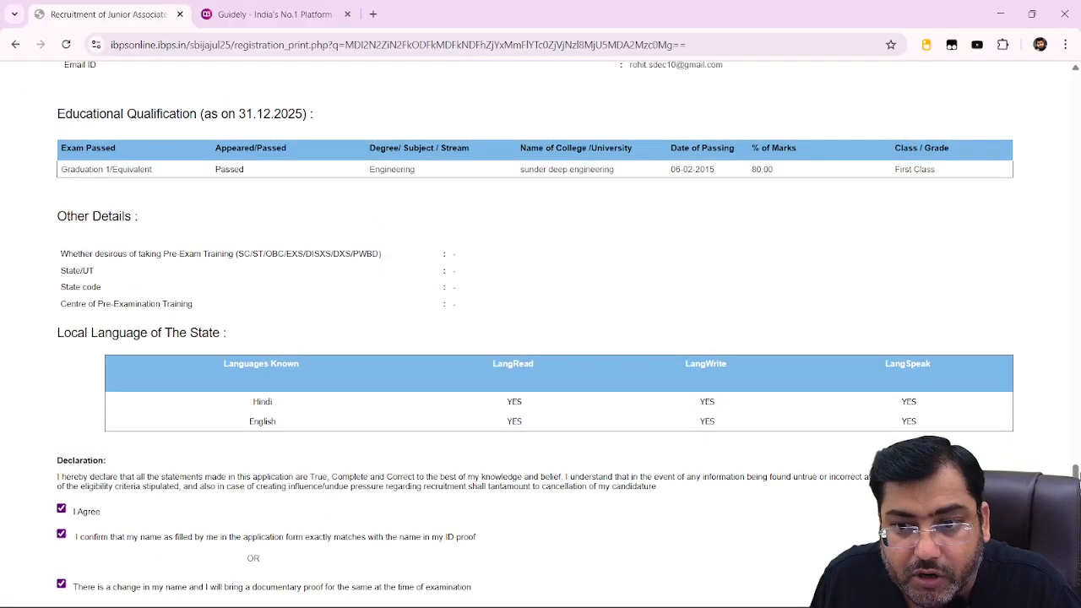
pyautogui.moveTo(1076, 507)
pyautogui.mouseDown()
pyautogui.moveTo(1078, 40)
pyautogui.moveTo(1079, 521)
pyautogui.mouseUp()
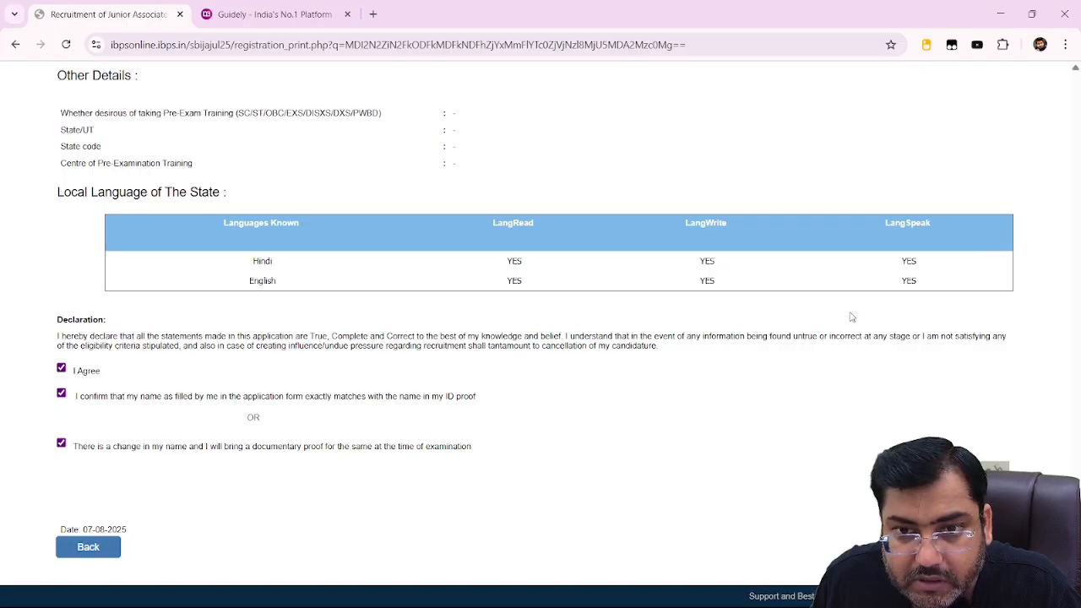
pyautogui.scroll(3, 851, 317)
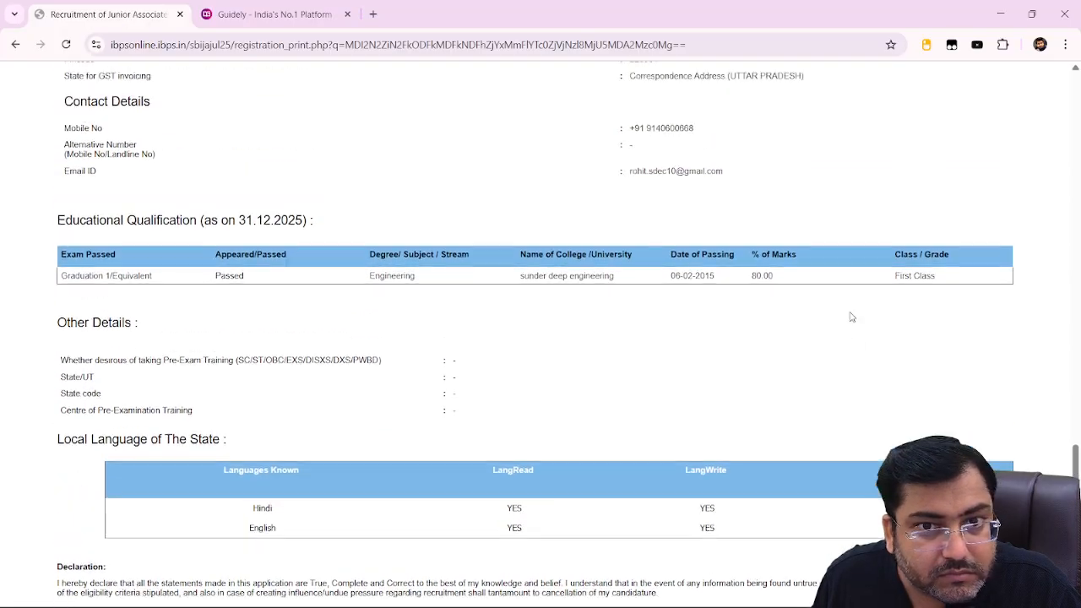
pyautogui.scroll(15, 852, 317)
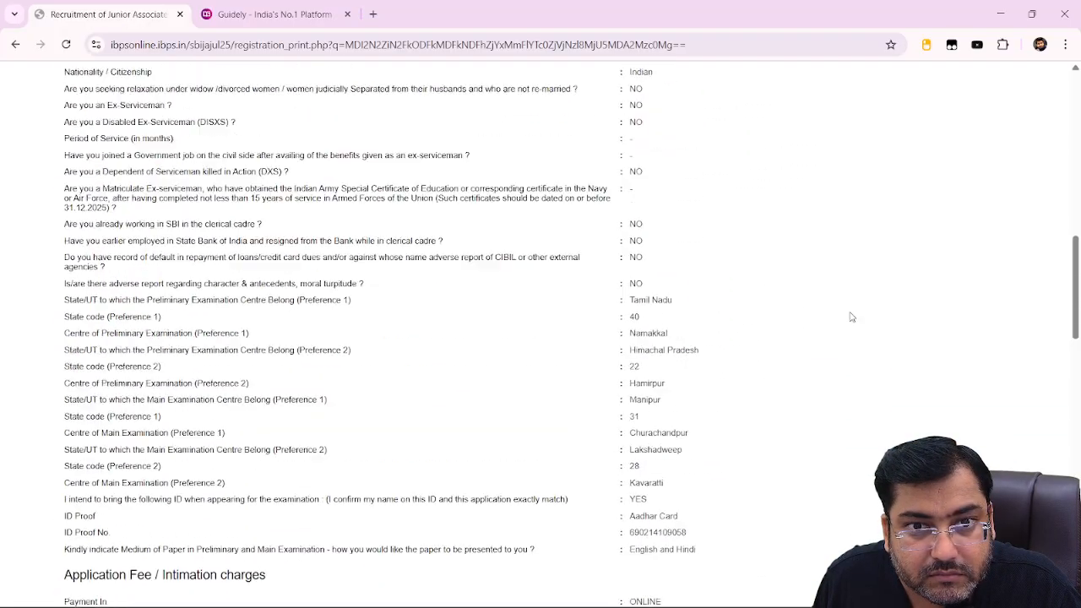
pyautogui.scroll(15, 851, 316)
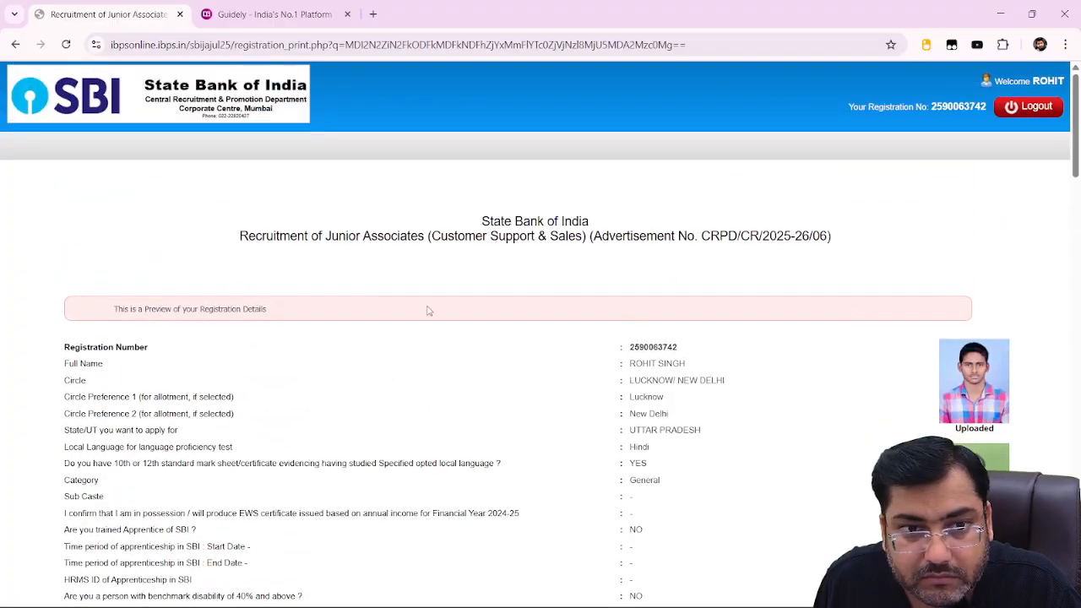
pyautogui.scroll(-20, 218, 342)
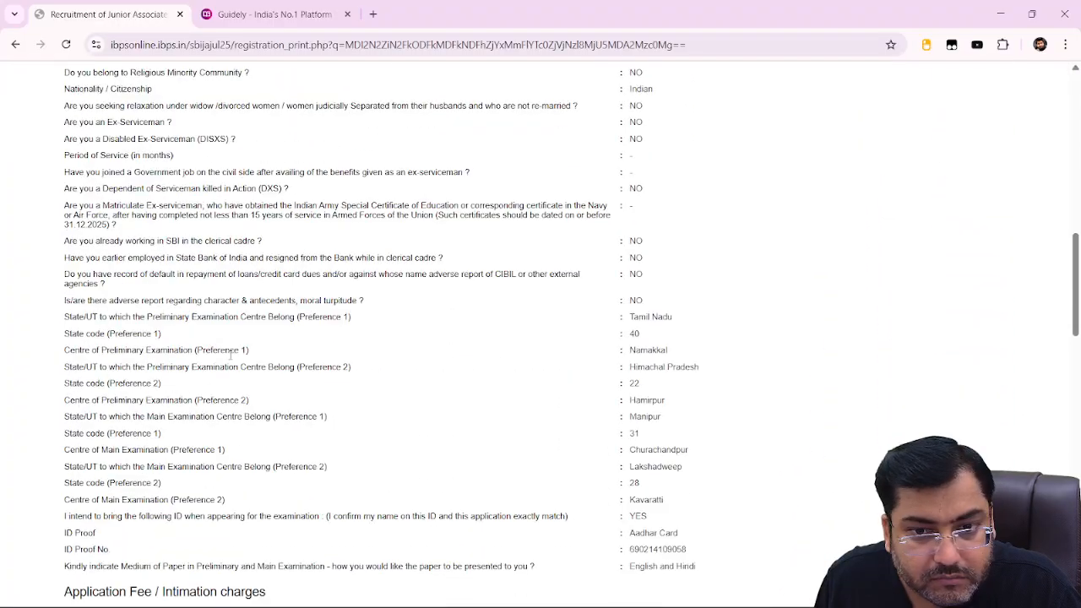
pyautogui.scroll(-4, 232, 387)
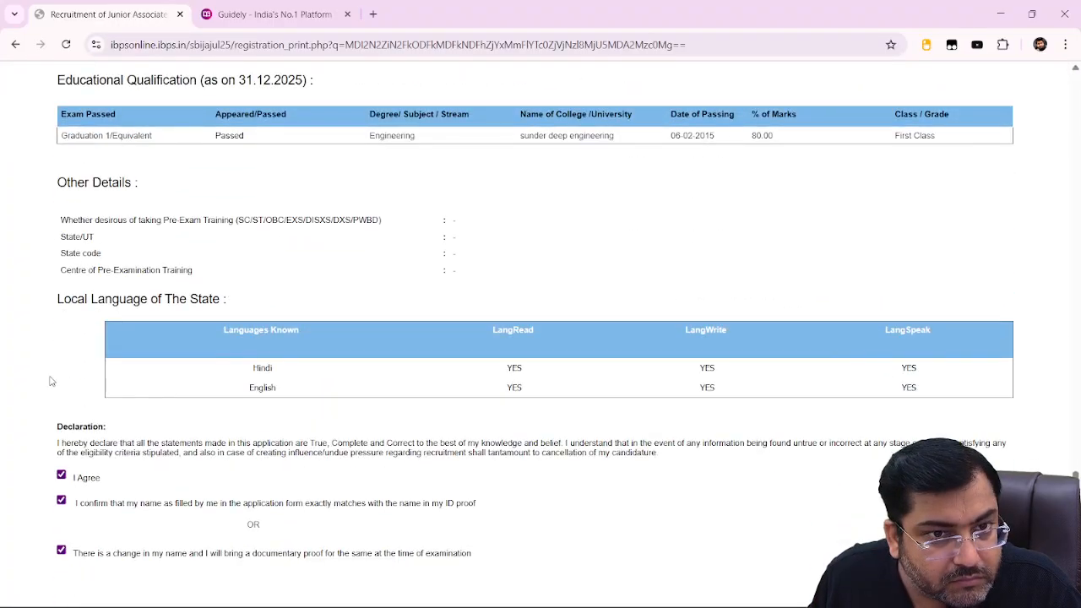
pyautogui.scroll(3, 242, 380)
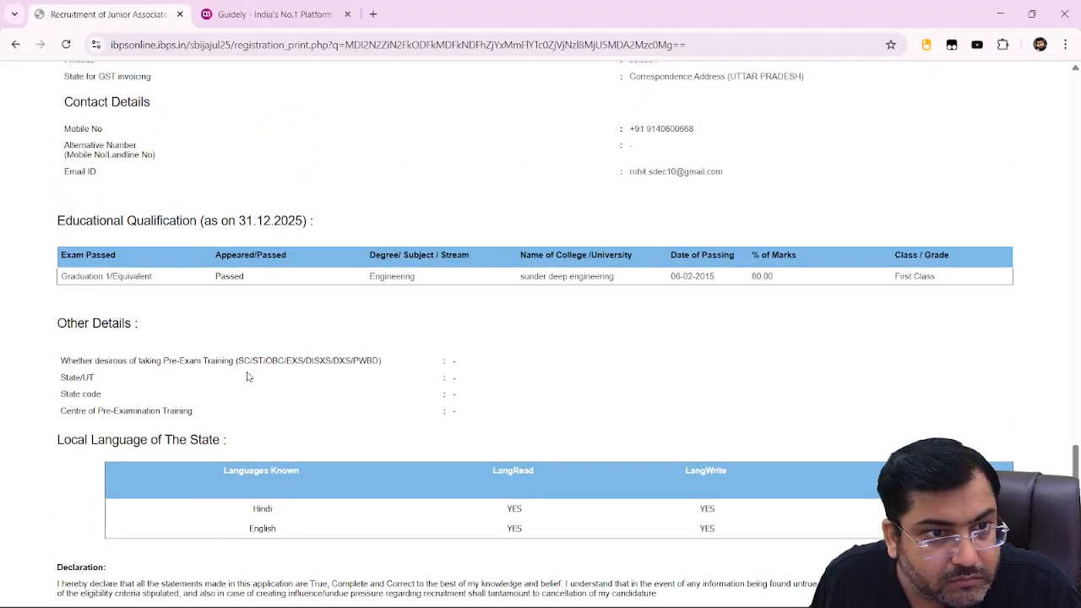
pyautogui.scroll(-3, 241, 379)
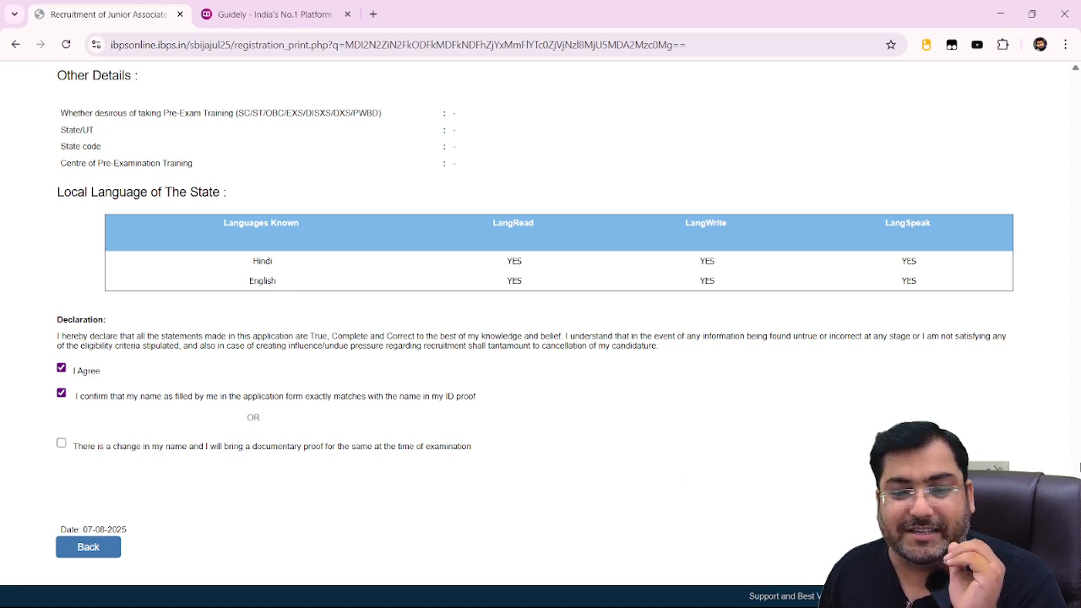
# Submit the registration and confirm both notices to continue to the Uploads step.
pyautogui.click(954, 547)
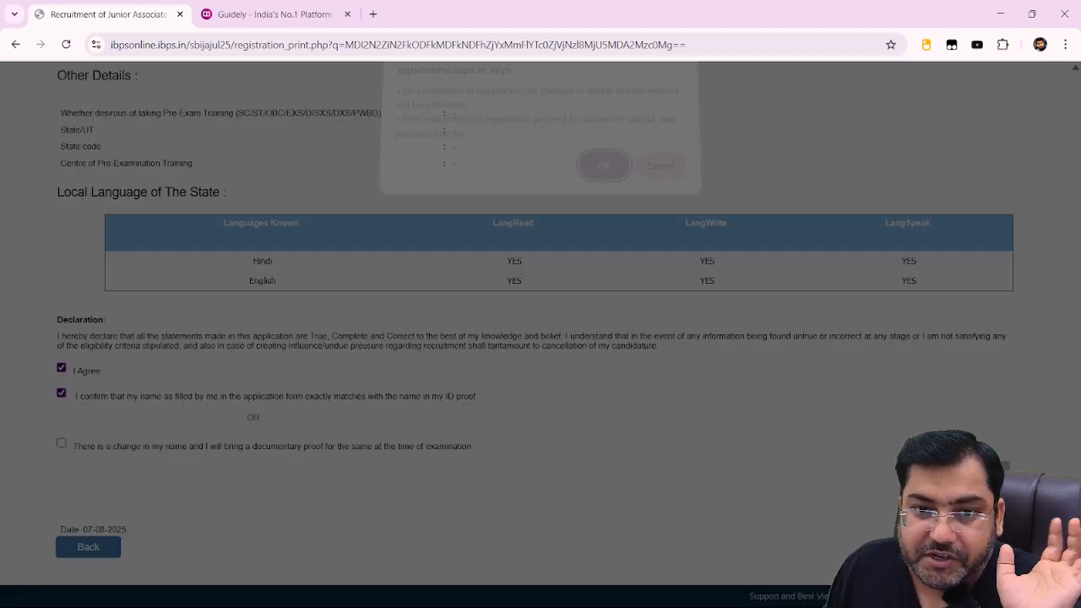
pyautogui.click(602, 176)
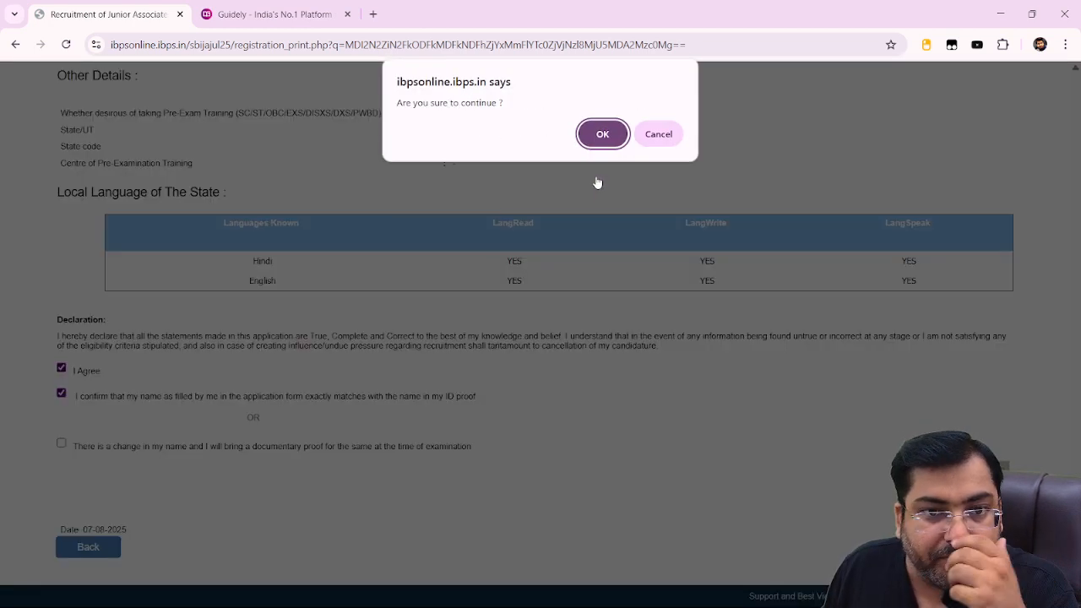
pyautogui.click(601, 134)
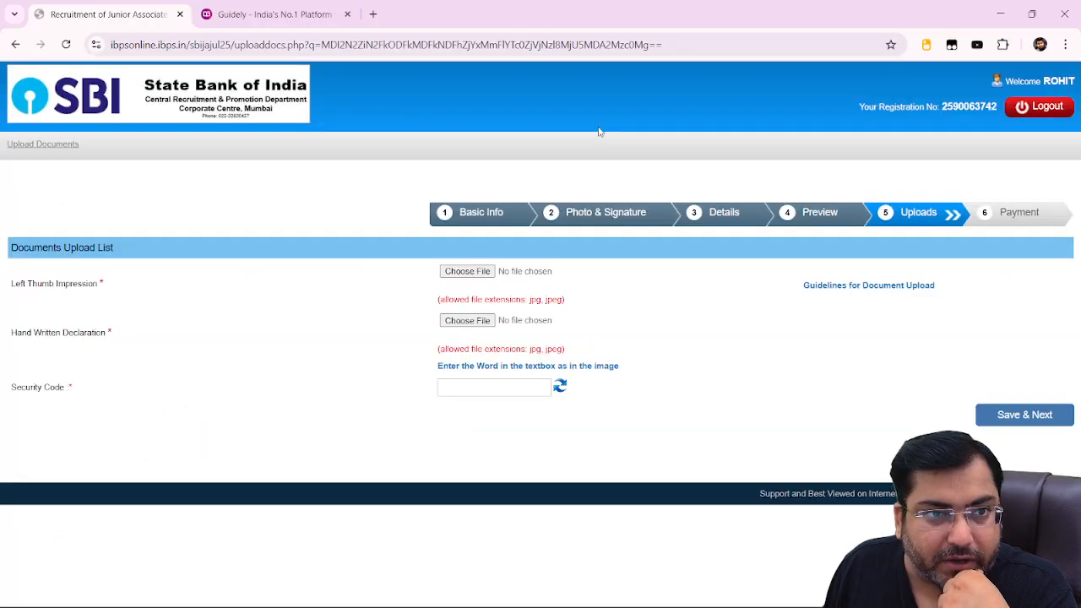
# Upload THUMB.jpg as thumb impression and declaration.jpg as handwritten declaration, accepting both previews.
pyautogui.click(524, 276)
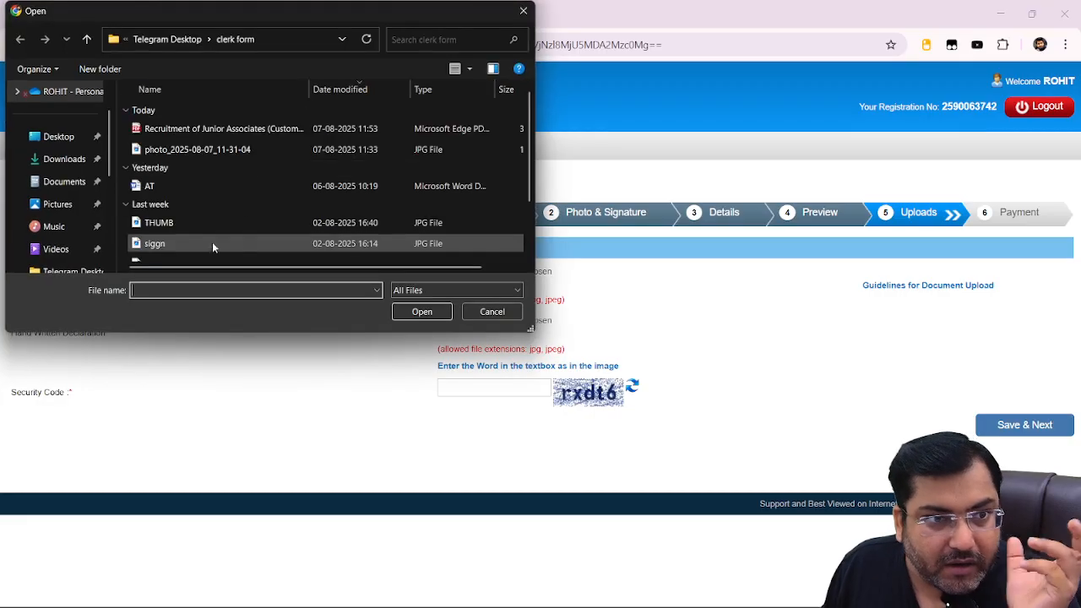
pyautogui.scroll(-2, 196, 215)
pyautogui.doubleClick(184, 147)
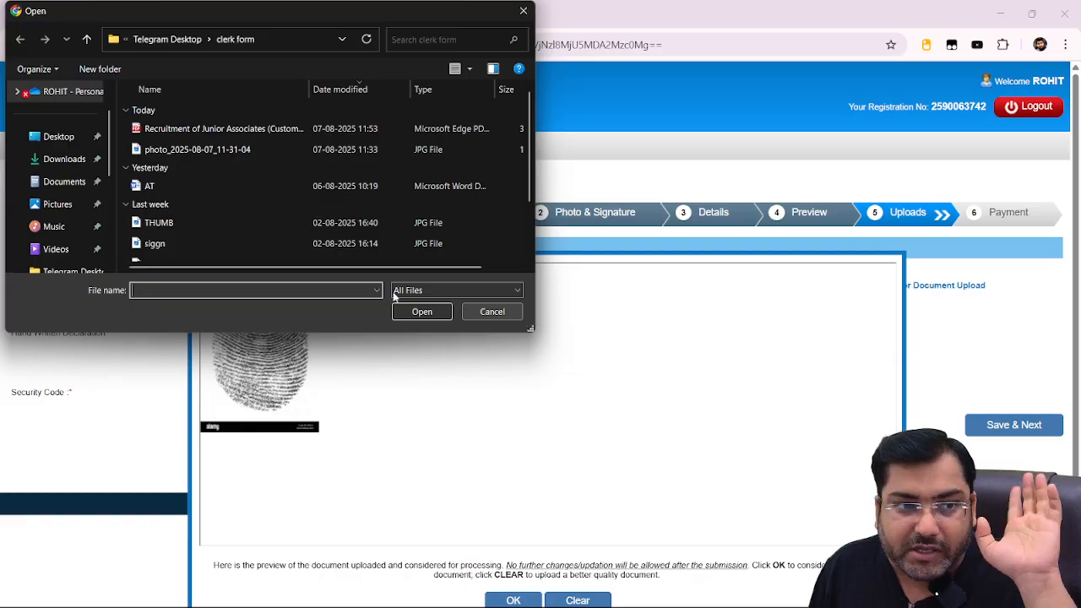
pyautogui.scroll(-2, 186, 249)
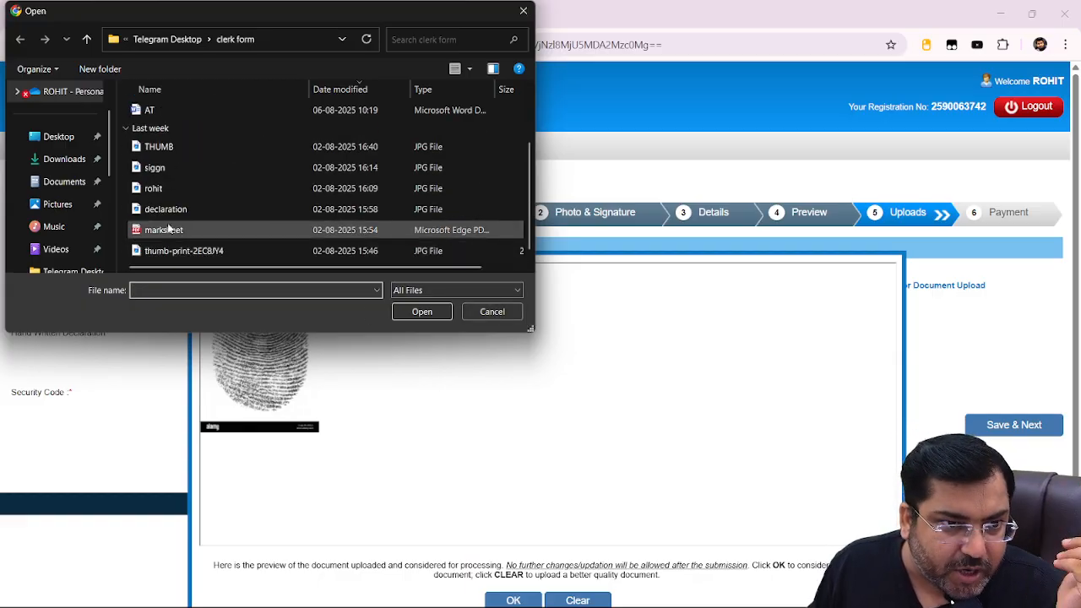
pyautogui.doubleClick(181, 211)
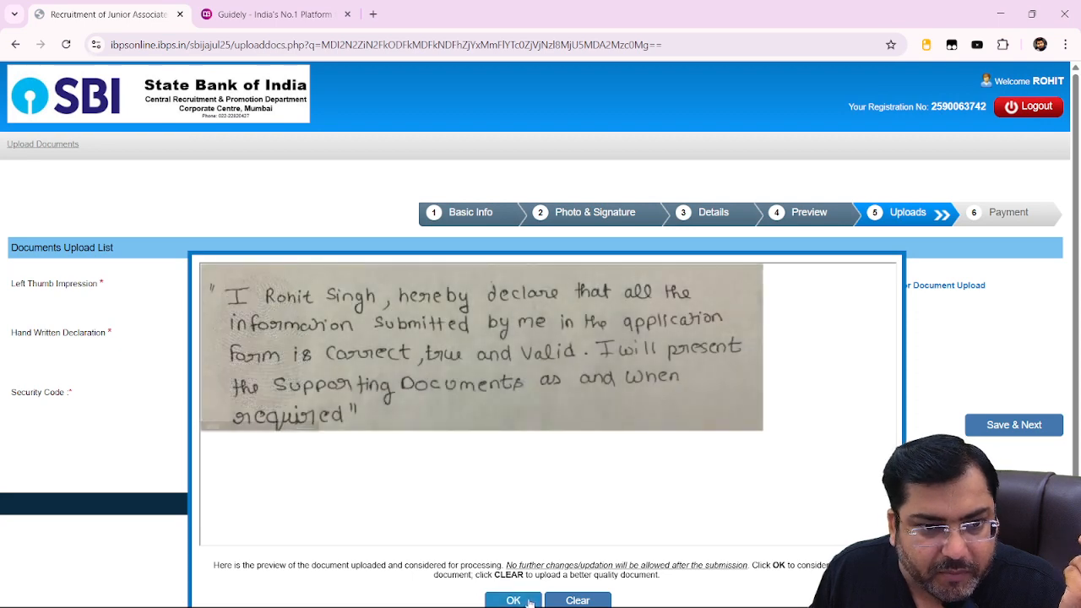
pyautogui.click(530, 602)
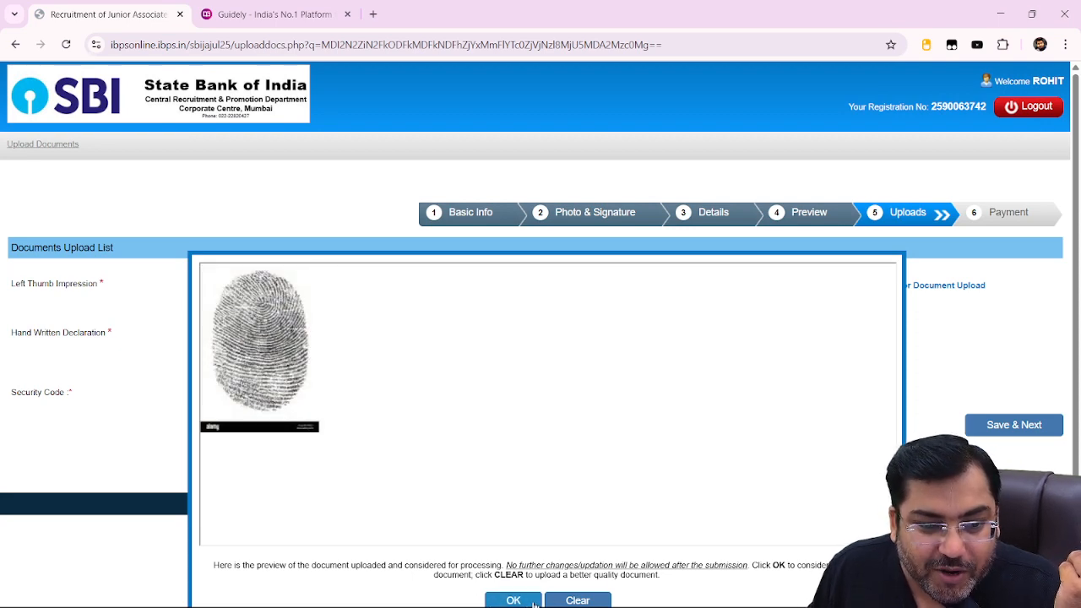
pyautogui.click(532, 601)
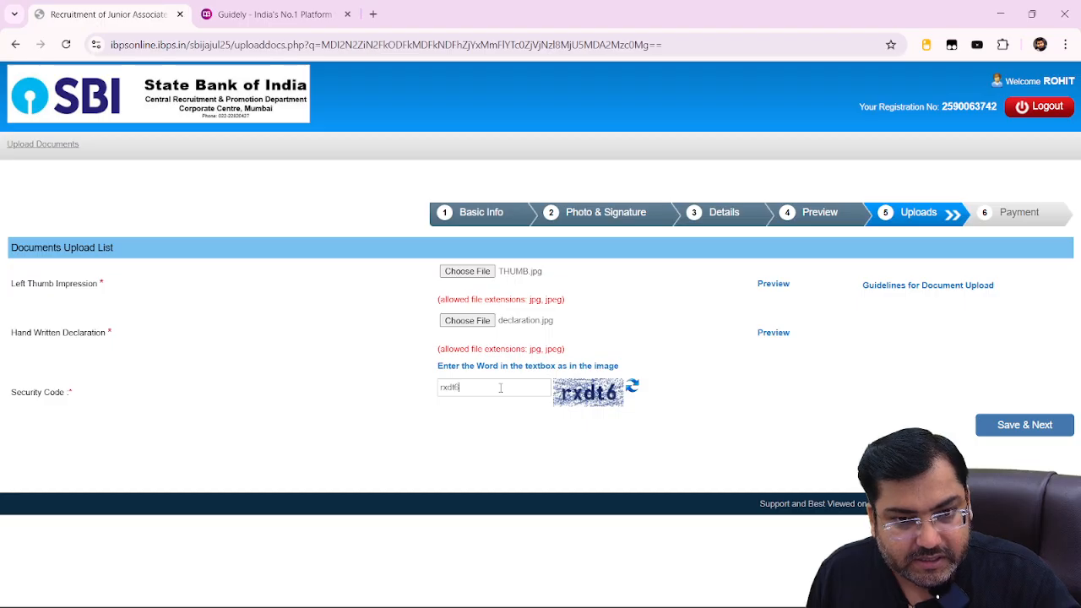
# Finalise the uploaded documents, submit the 750.00 fee payment step and confirm proceeding to payment.
pyautogui.click(1011, 424)
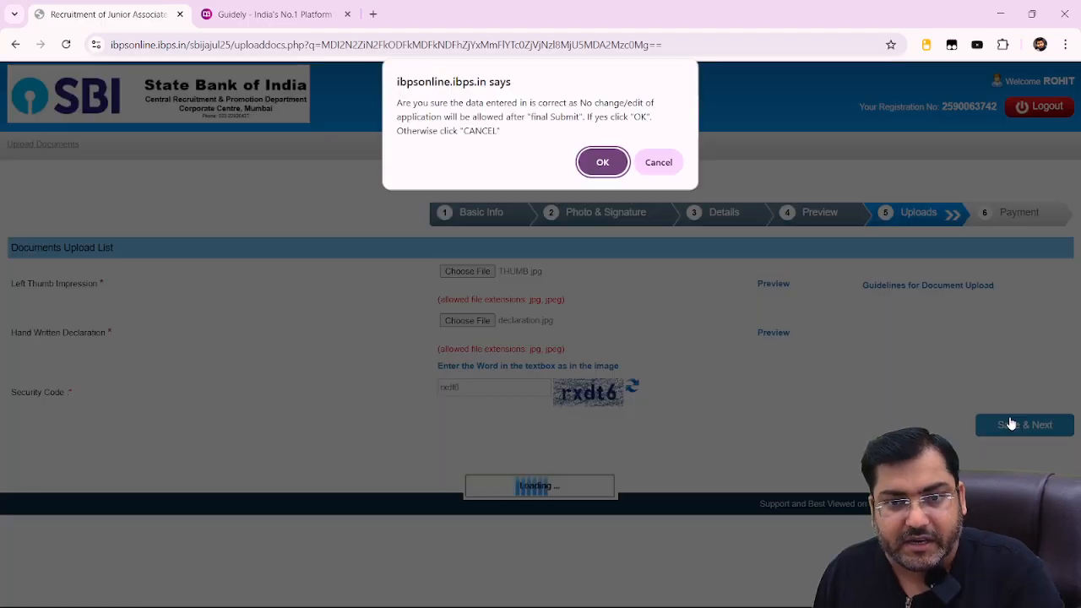
pyautogui.click(602, 162)
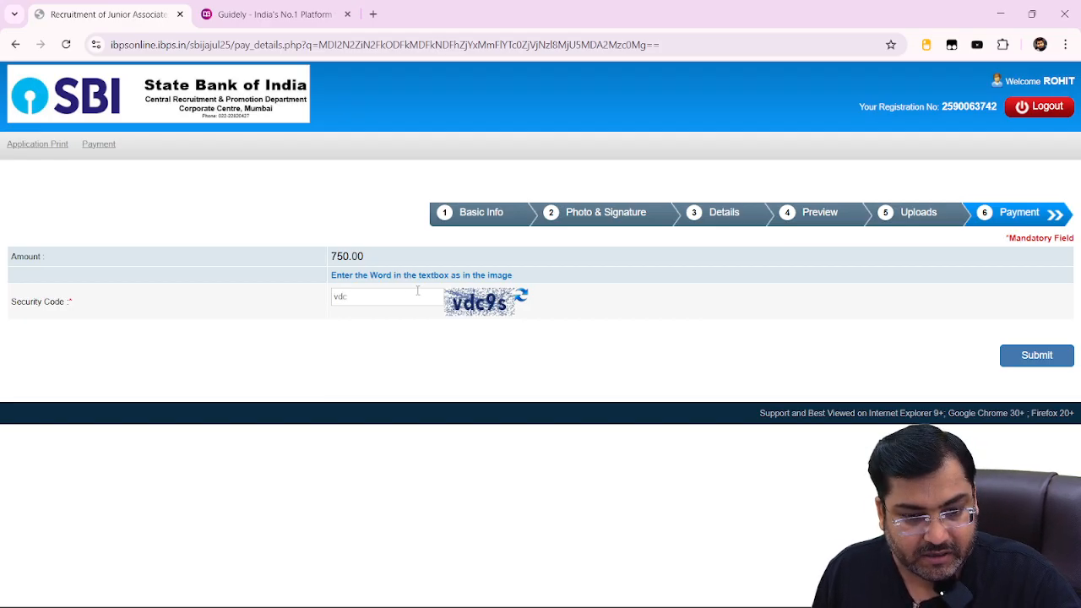
pyautogui.click(1043, 358)
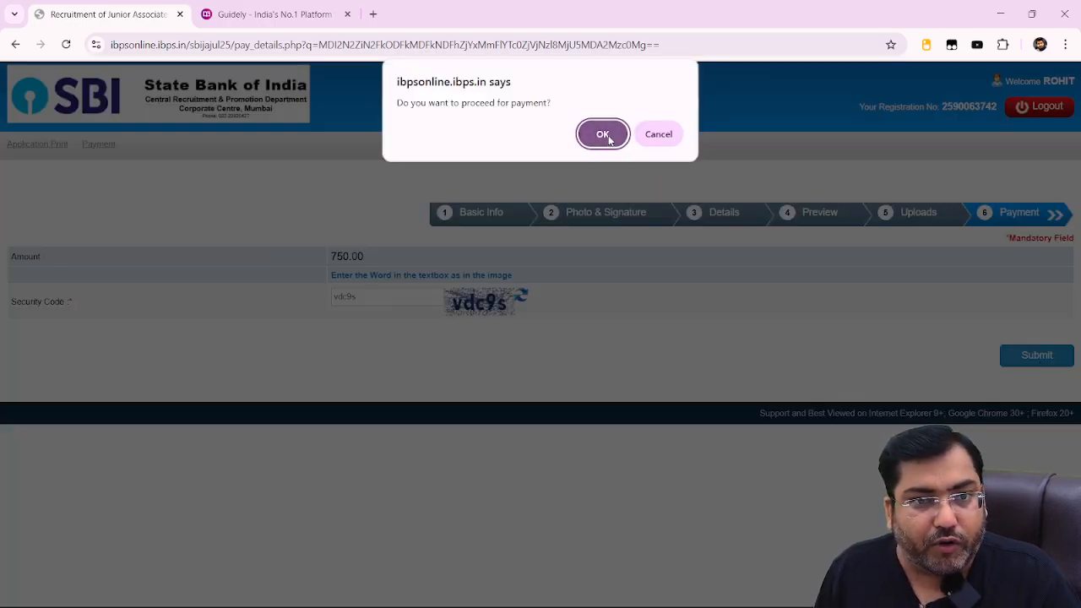
pyautogui.click(600, 140)
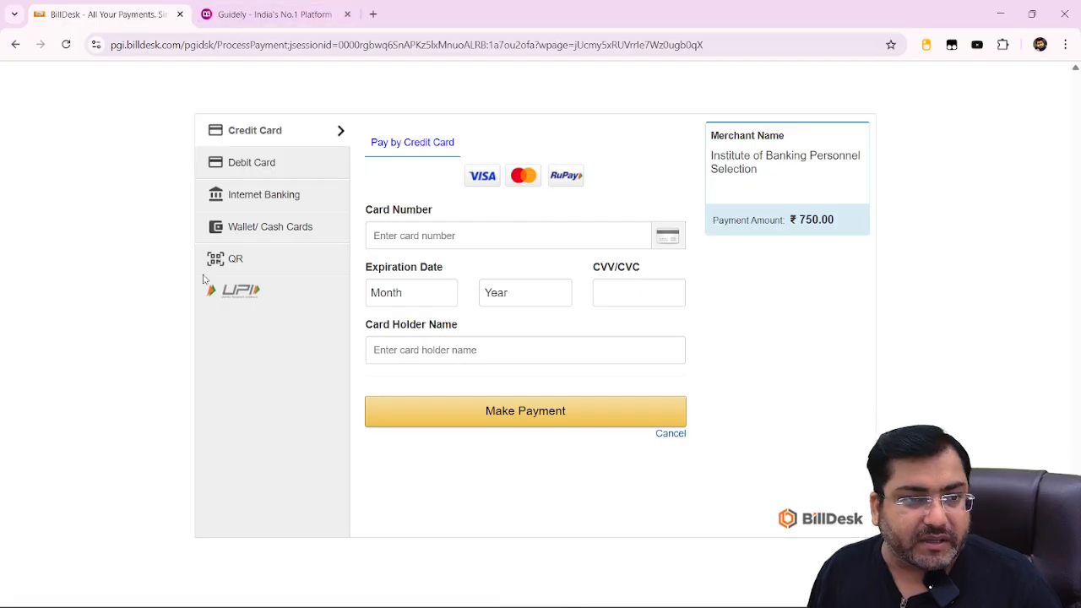
# Choose QR payment for the ₹750.00 fee and display the BHIM UPI QR code.
pyautogui.click(258, 272)
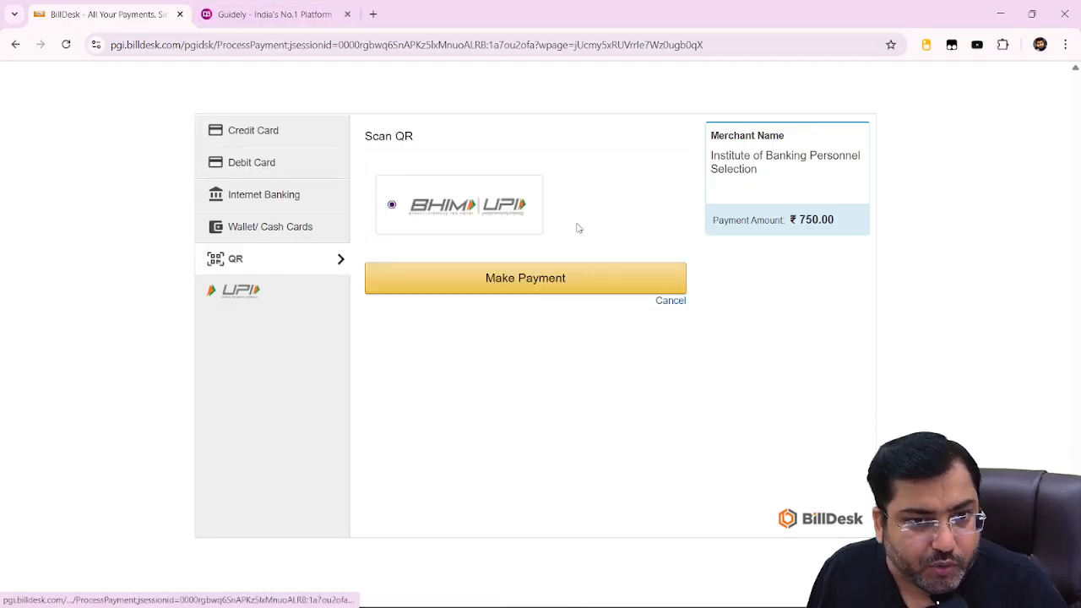
pyautogui.click(523, 281)
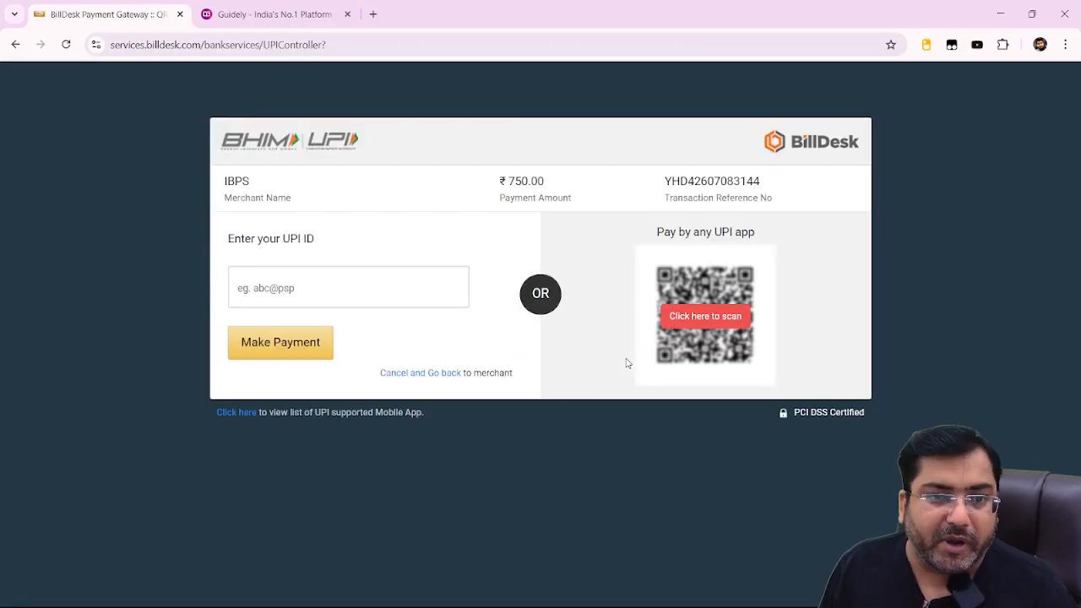
pyautogui.click(683, 329)
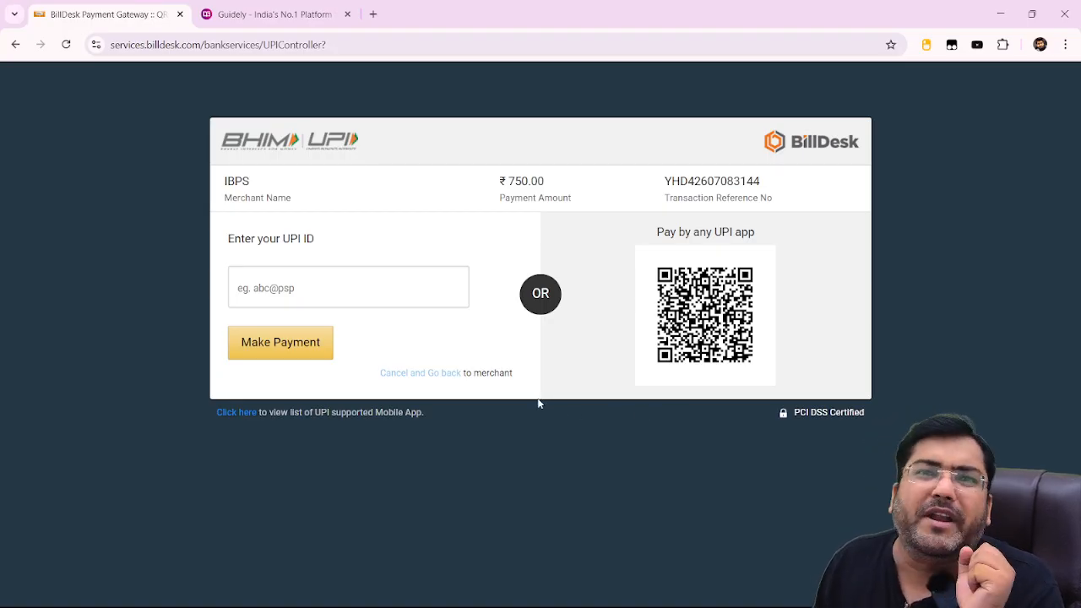
# On Guidely, open Exam-wise Bundle PDF Course 2025 from PDF Courses > PDF Course 2025.
pyautogui.click(270, 15)
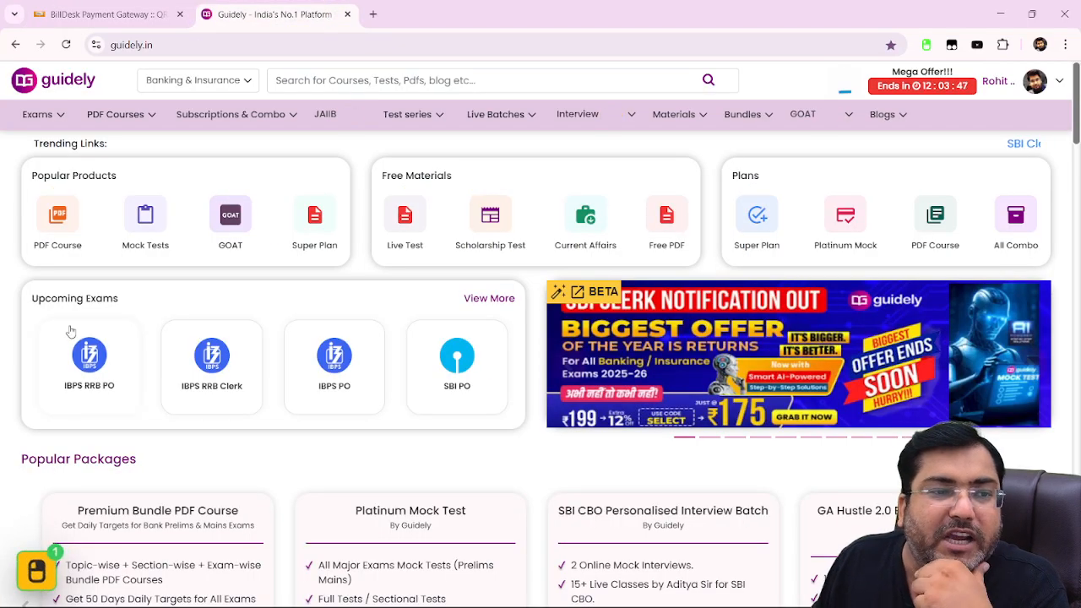
pyautogui.moveTo(122, 116)
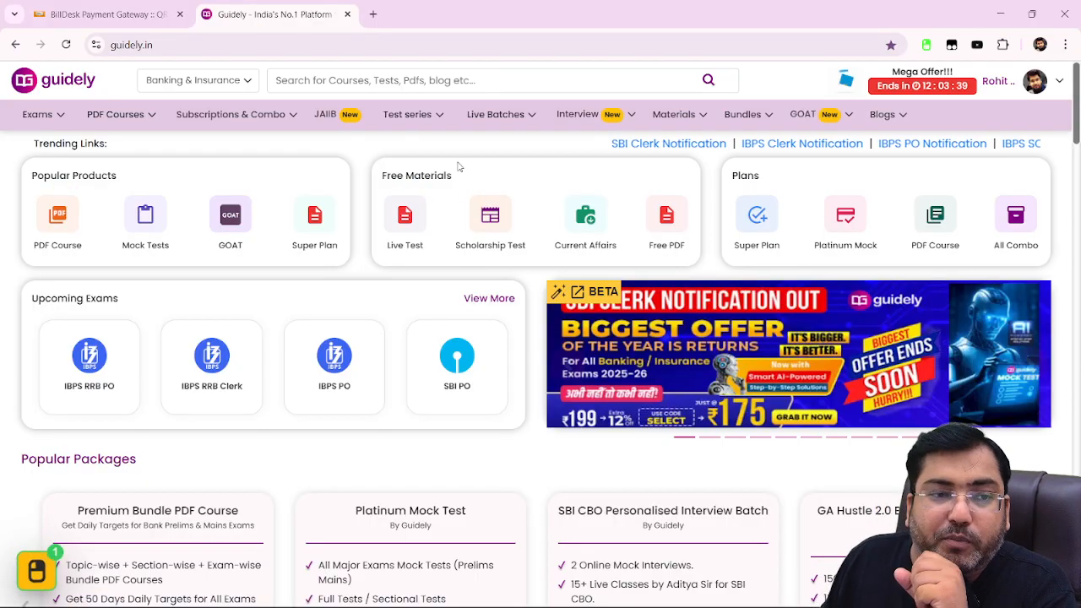
pyautogui.click(122, 143)
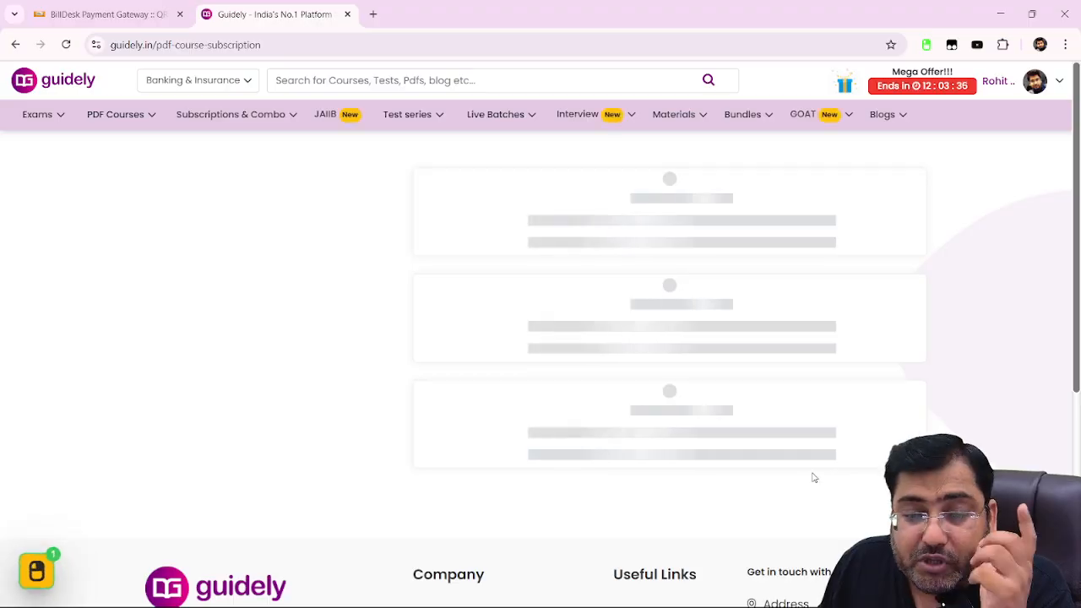
pyautogui.scroll(-7, 813, 477)
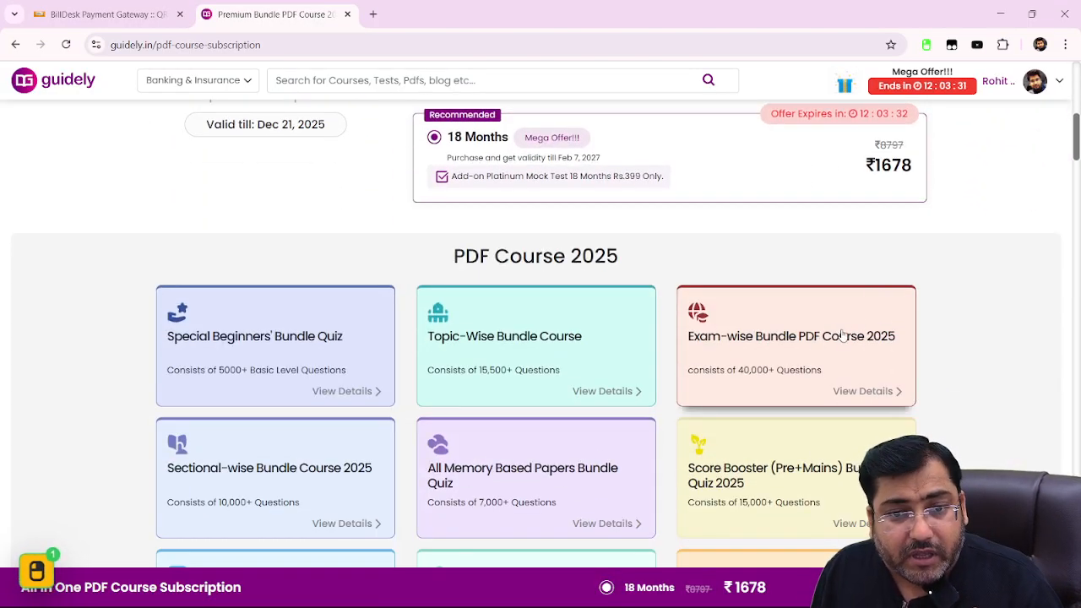
pyautogui.click(841, 336)
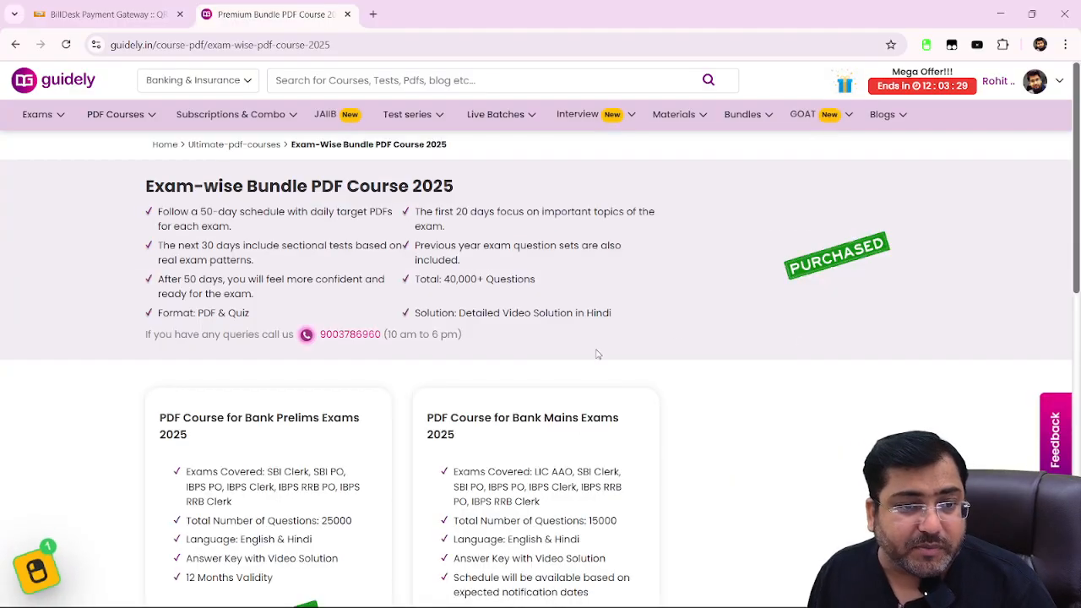
# Open the Bank Prelims package and scroll through its SBI Clerk, SBI PO and UCO Bank listings.
pyautogui.scroll(-3, 597, 355)
pyautogui.click(269, 388)
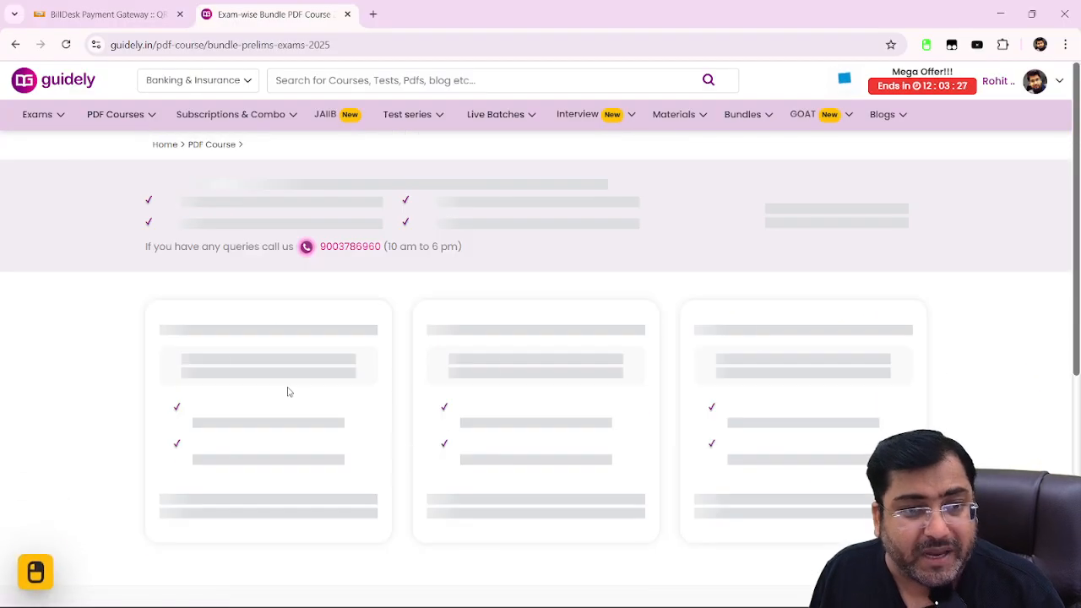
pyautogui.scroll(-2, 642, 439)
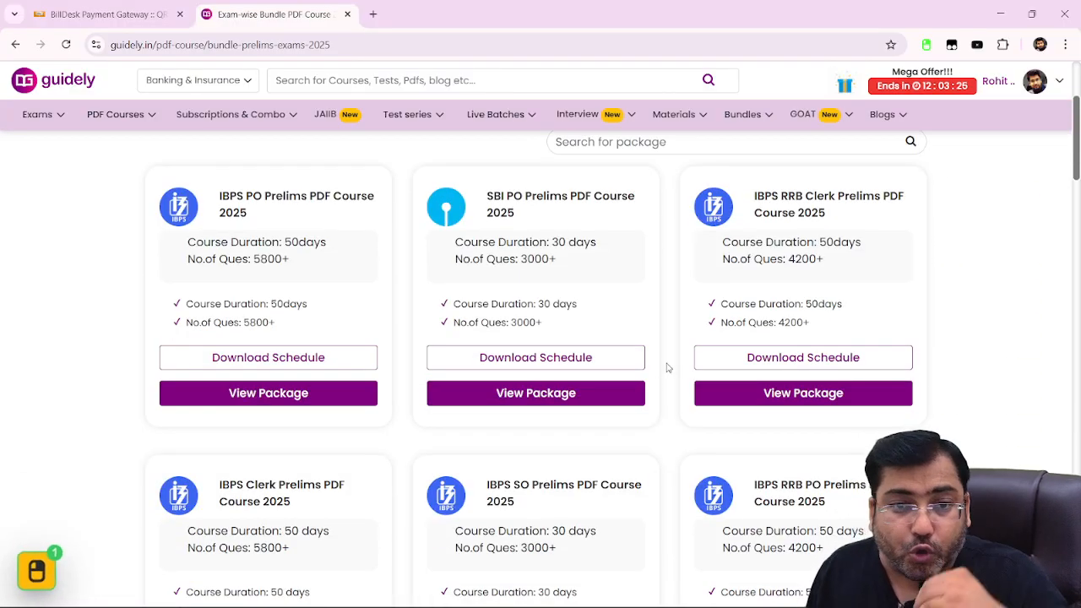
pyautogui.scroll(-2, 591, 363)
pyautogui.scroll(-4, 806, 403)
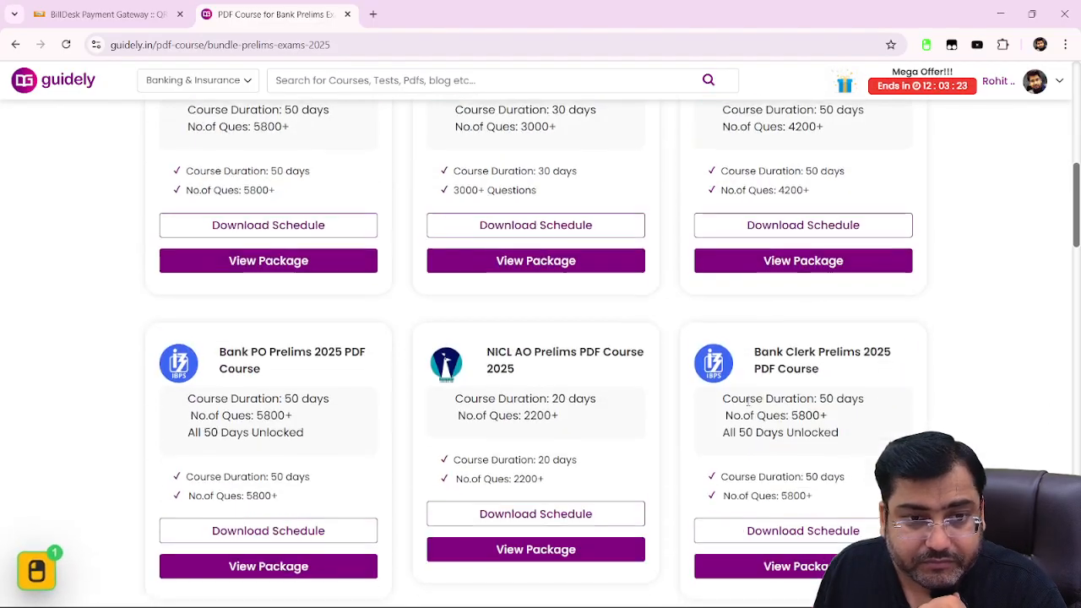
pyautogui.scroll(-4, 698, 465)
pyautogui.scroll(-2, 506, 422)
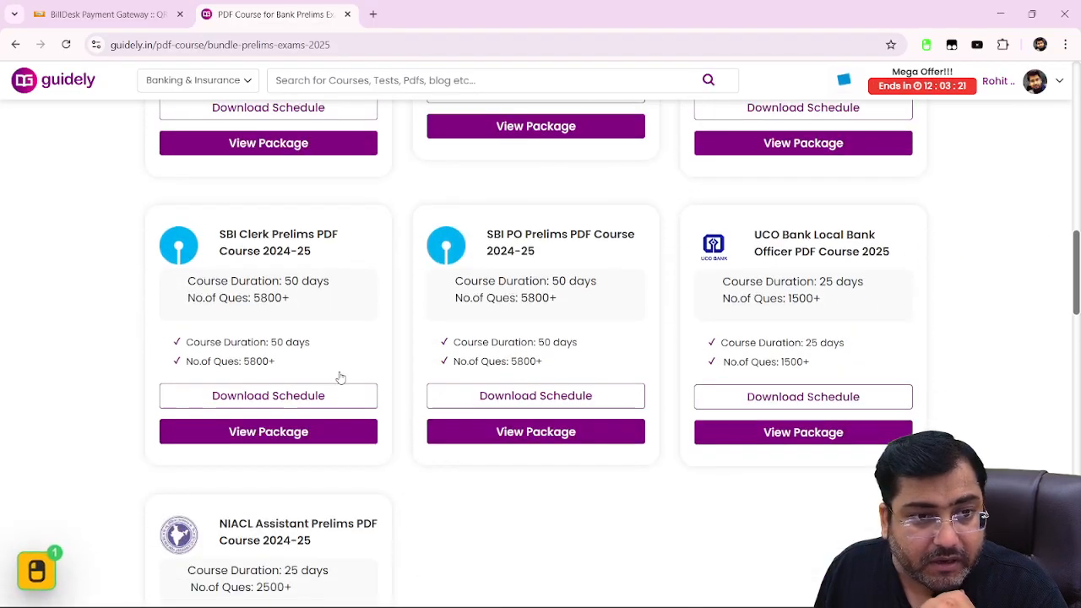
pyautogui.click(272, 433)
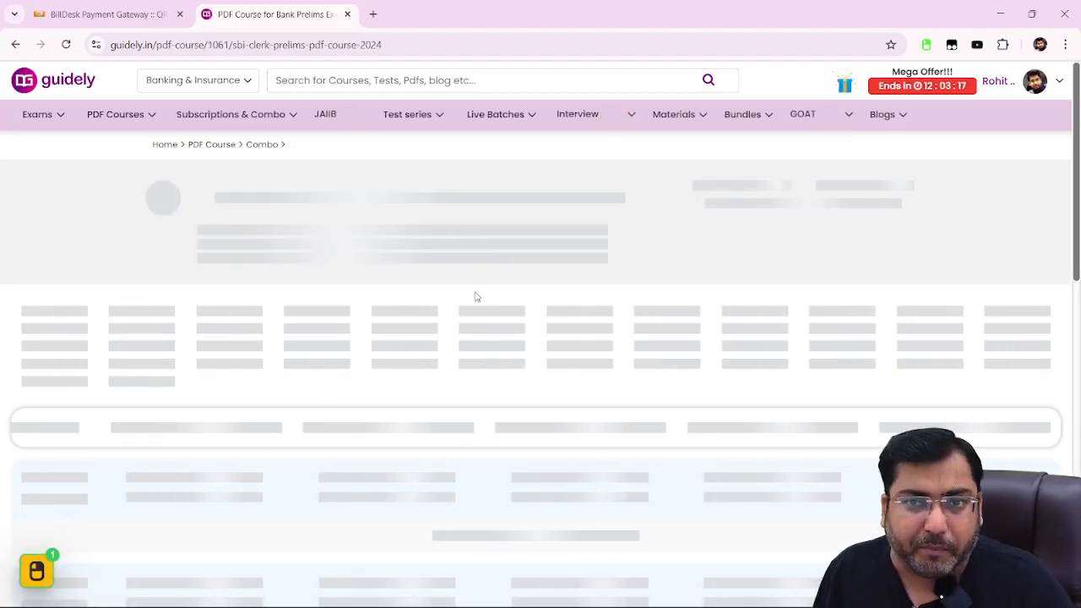
pyautogui.scroll(-3, 638, 306)
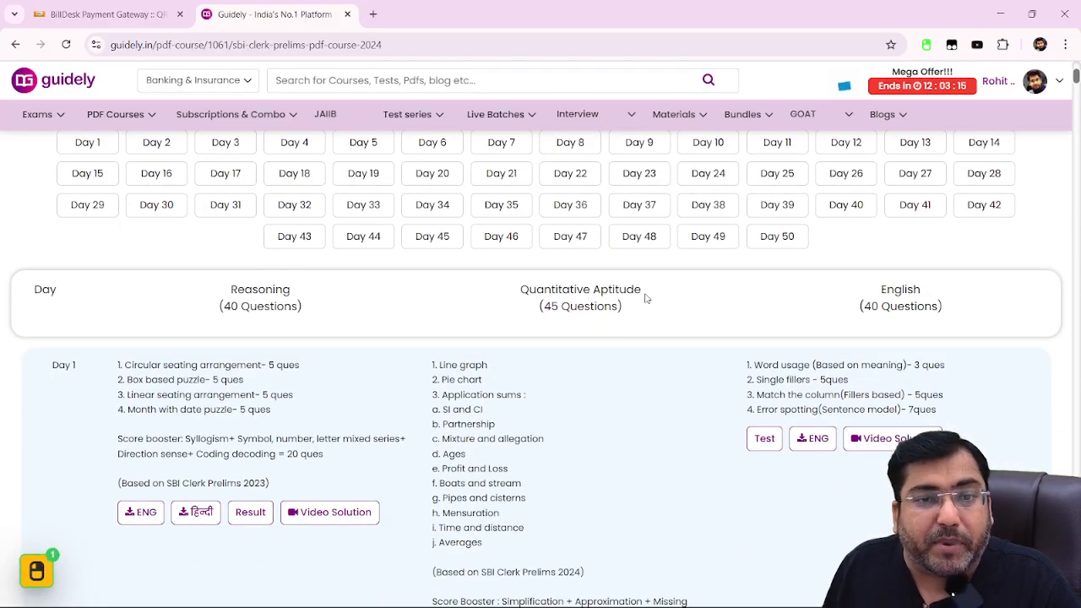
pyautogui.scroll(-2, 785, 248)
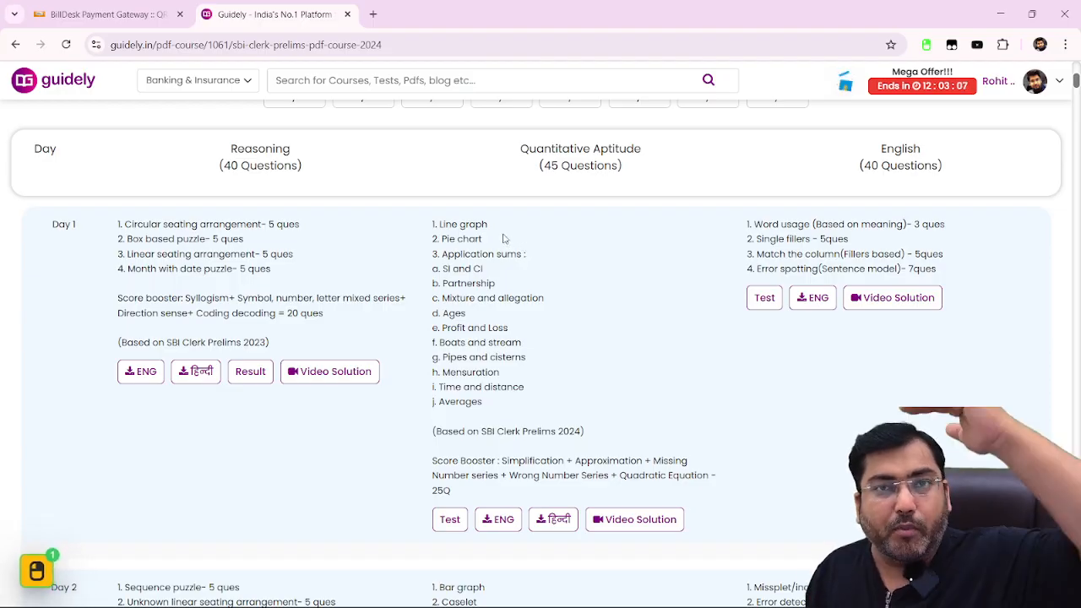
pyautogui.scroll(5, 717, 250)
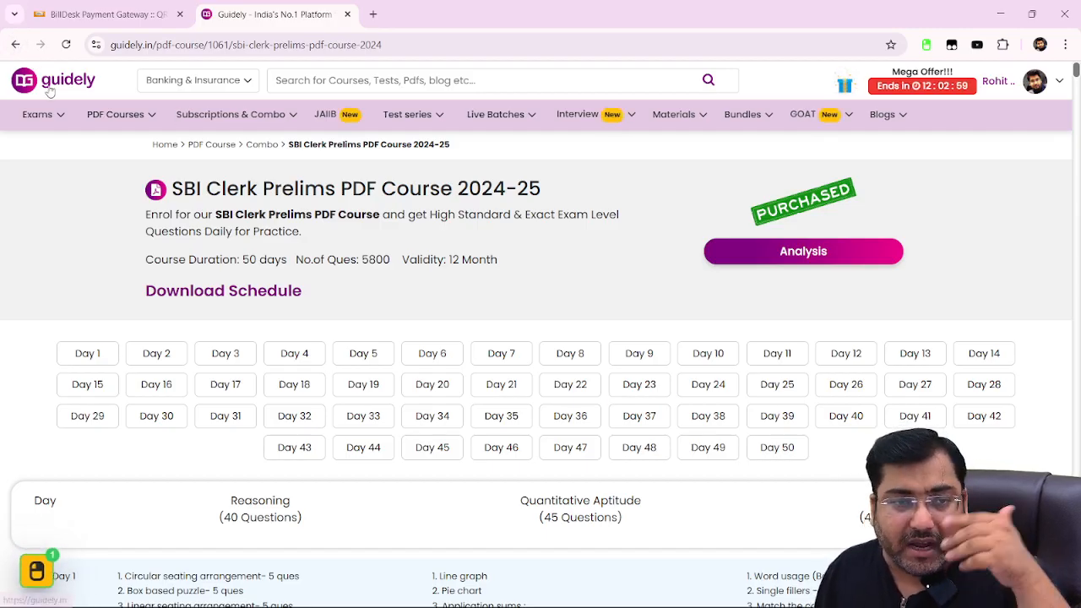
pyautogui.click(15, 44)
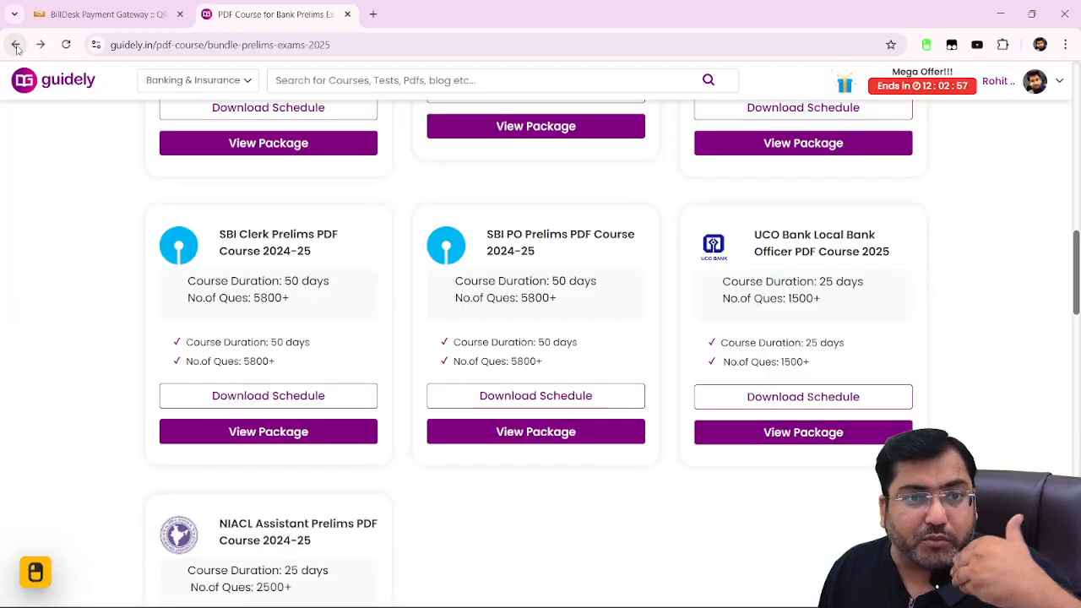
# Go back two pages and return to the Guidely home page.
pyautogui.click(15, 44)
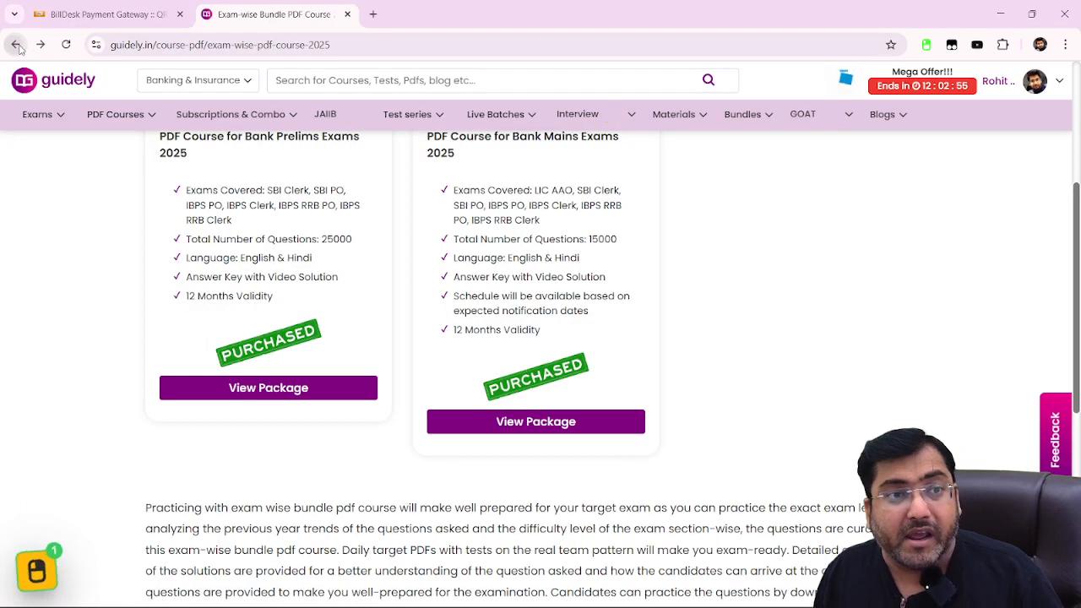
pyautogui.click(15, 45)
pyautogui.click(12, 80)
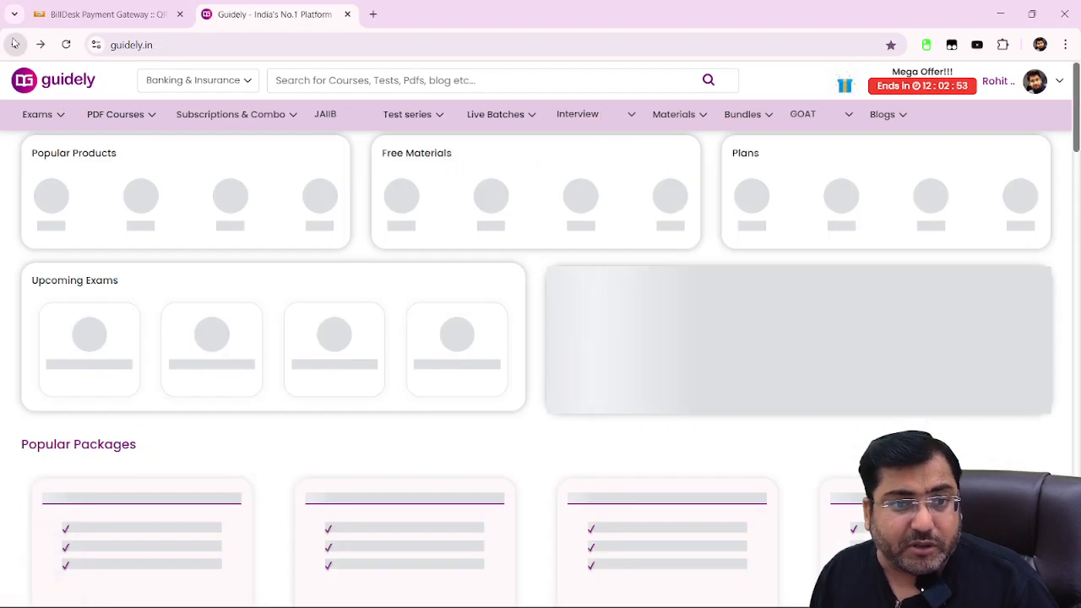
# View the Topic-Wise Bundle Course under PDF Course 2025, then return to the home page.
pyautogui.moveTo(133, 125)
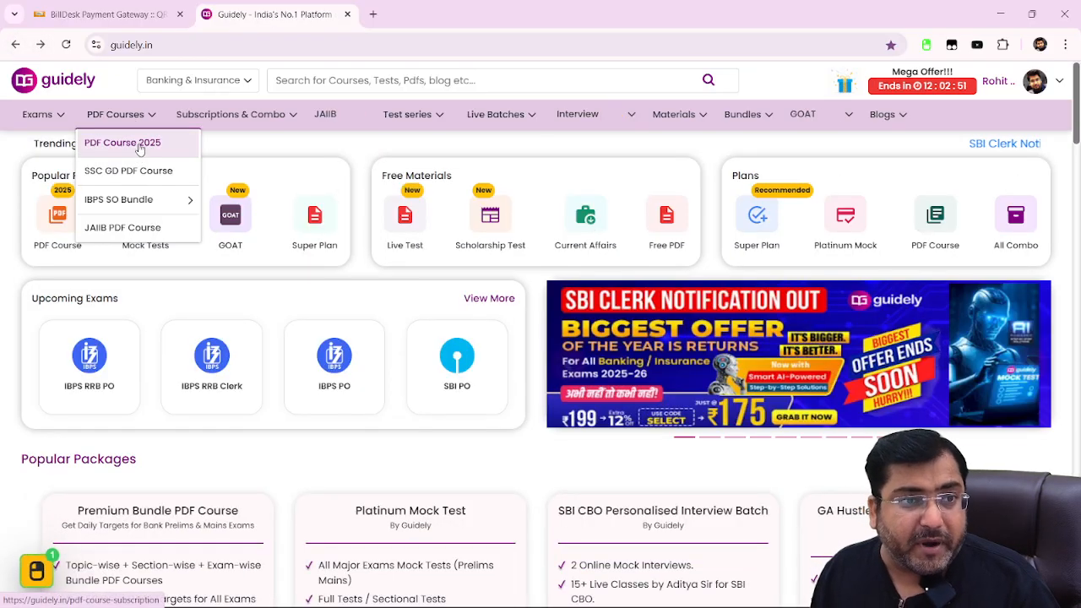
pyautogui.click(150, 141)
pyautogui.scroll(-7, 632, 351)
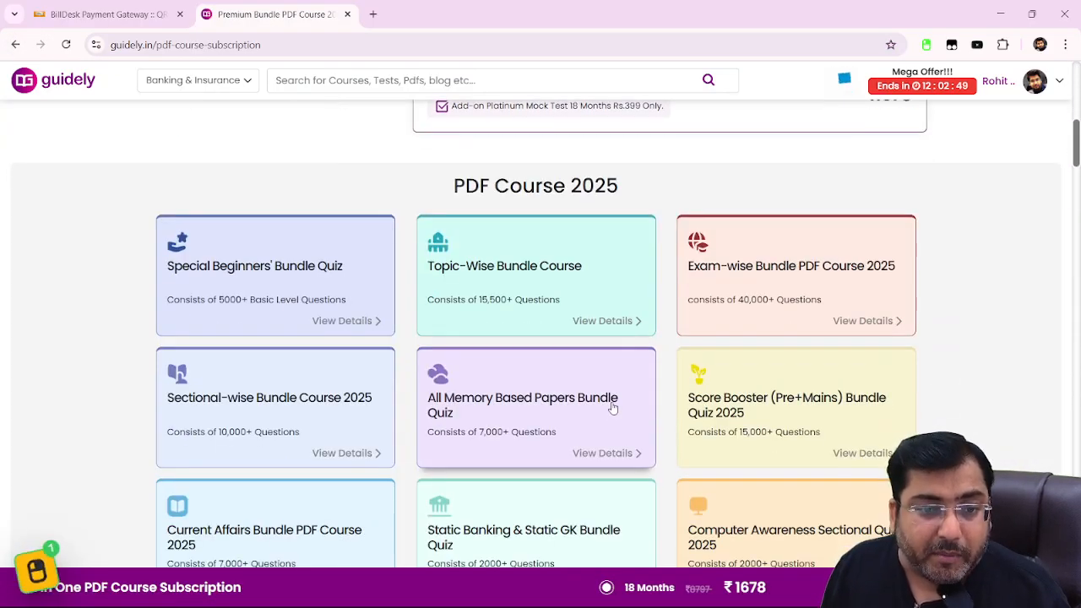
pyautogui.click(496, 267)
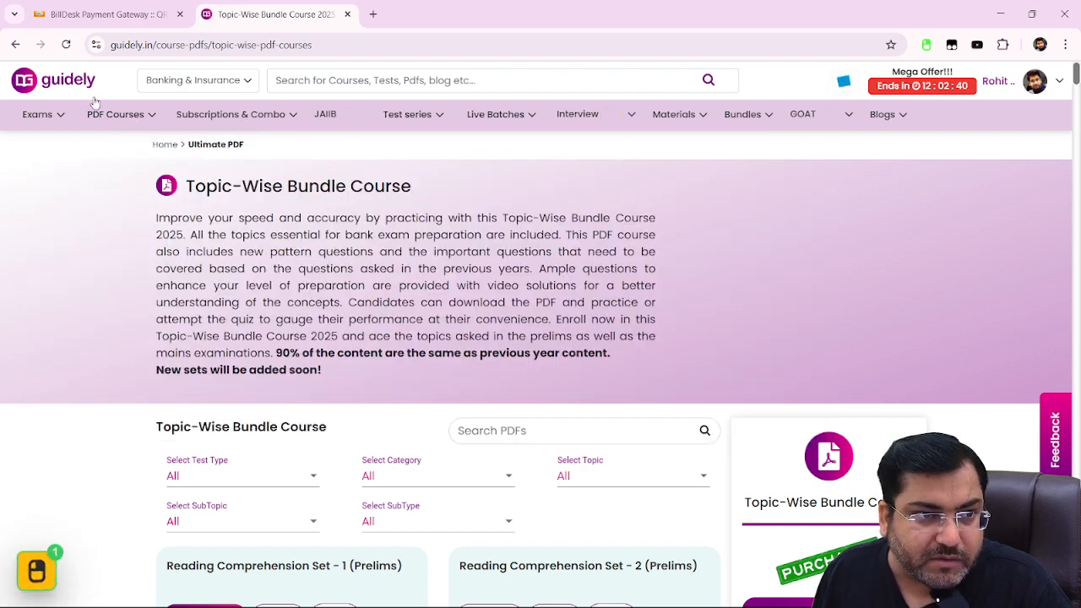
pyautogui.click(82, 88)
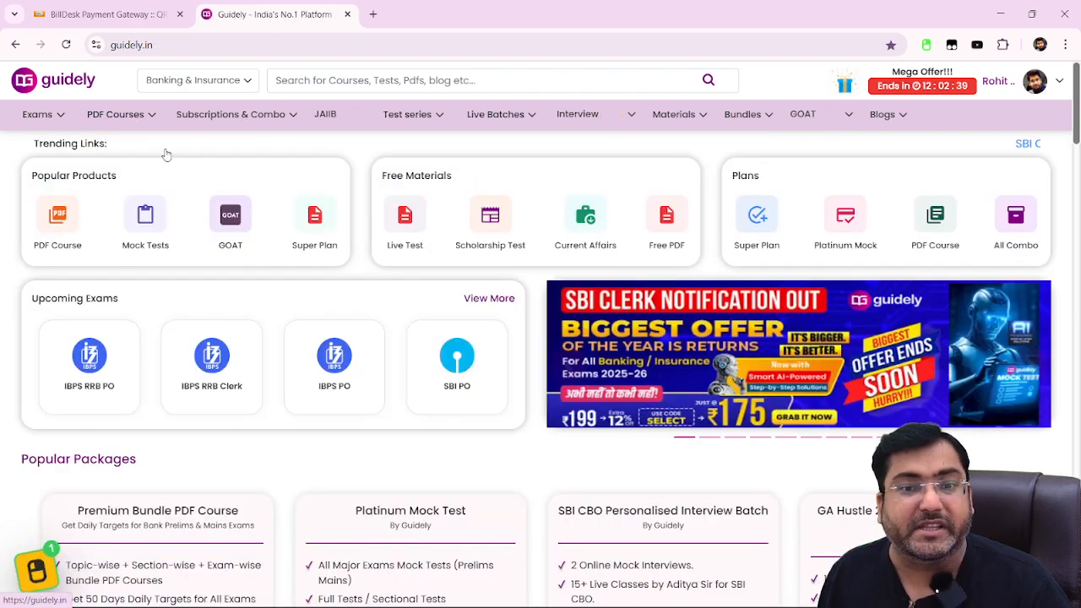